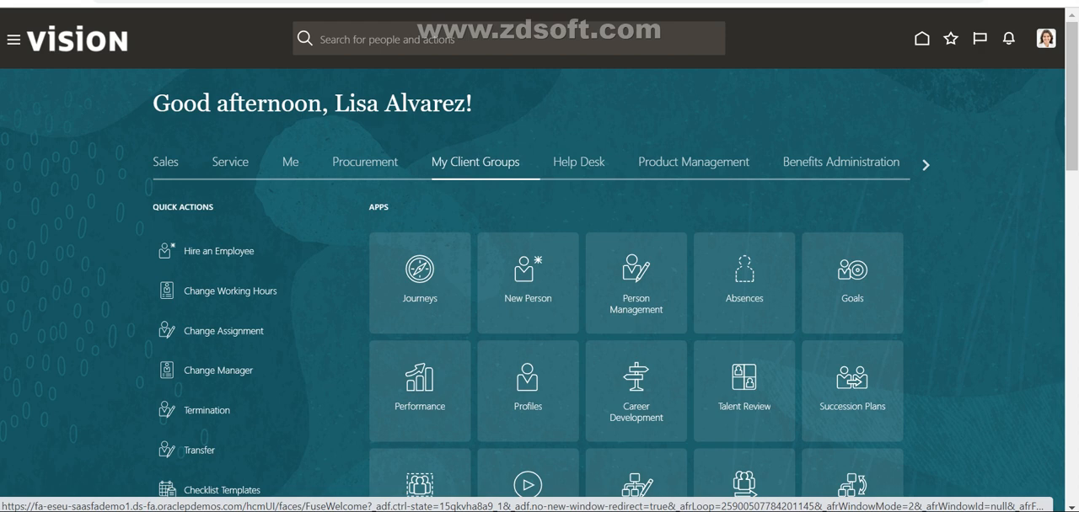
Step: Open the Learning app from the My Client Groups apps
{"action": "scroll", "coordinate": [540, 278], "scroll_direction": "down", "scroll_amount": 1}
{"action": "scroll", "coordinate": [539, 278], "scroll_direction": "down", "scroll_amount": 1}
{"action": "scroll", "coordinate": [539, 278], "scroll_direction": "up", "scroll_amount": 2}
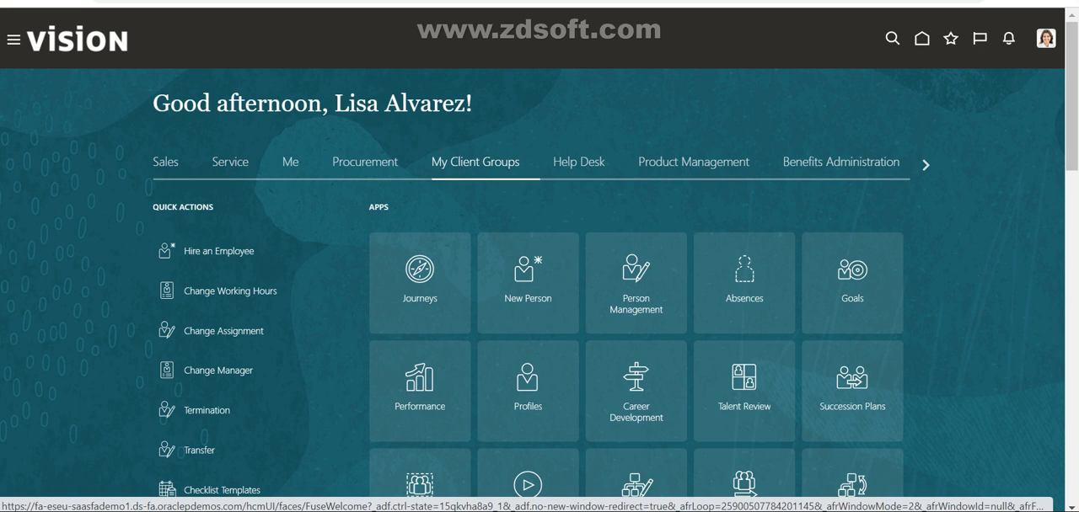
{"action": "scroll", "coordinate": [539, 278], "scroll_direction": "down", "scroll_amount": 2}
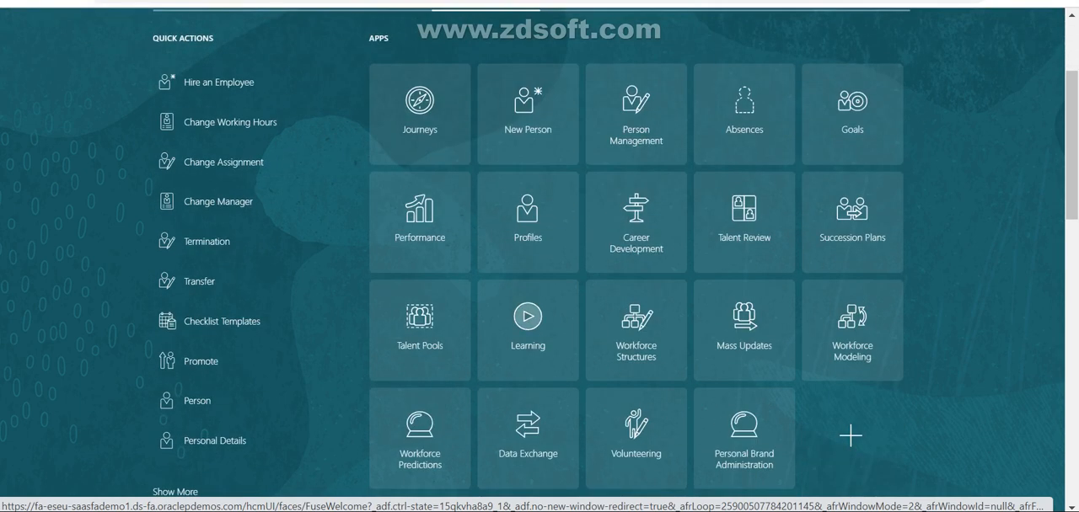
{"action": "left_click", "coordinate": [528, 319]}
{"action": "scroll", "coordinate": [528, 318], "scroll_direction": "down", "scroll_amount": 2}
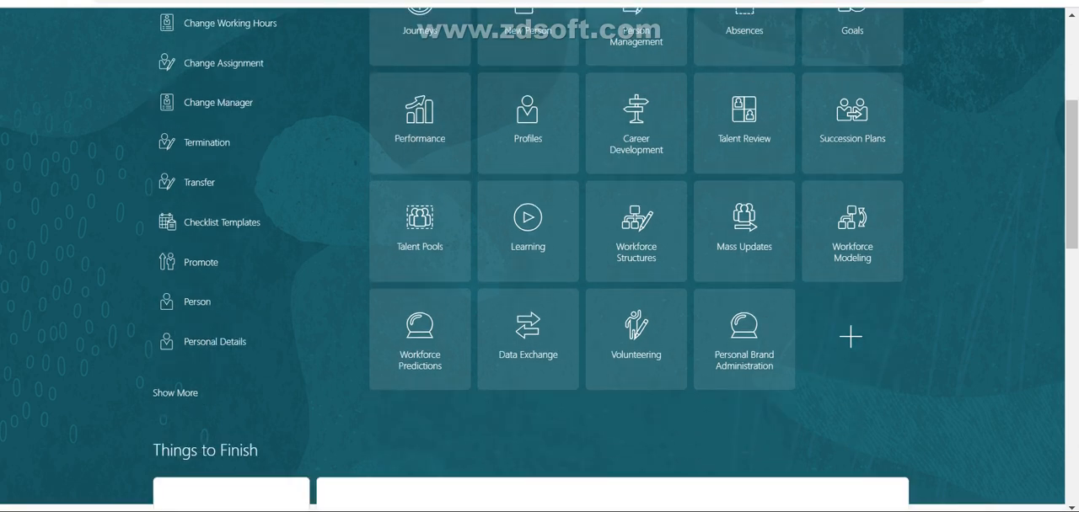
{"action": "scroll", "coordinate": [153, 409], "scroll_direction": "down", "scroll_amount": 2}
{"action": "scroll", "coordinate": [152, 408], "scroll_direction": "up", "scroll_amount": 2}
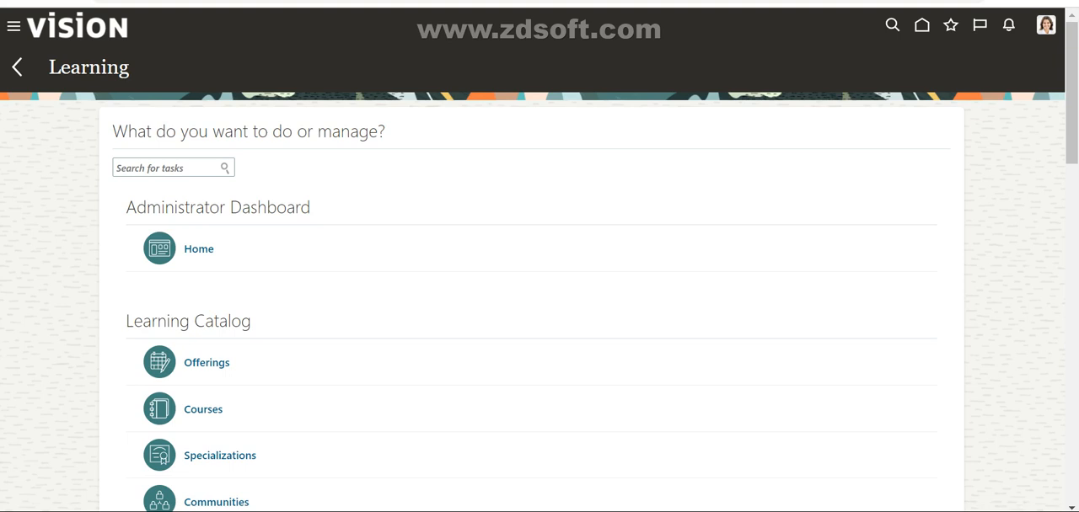
Step: Check the business process slide in PowerPoint, and open the Content page under Catalog Resources in Oracle Learning
{"action": "scroll", "coordinate": [539, 278], "scroll_direction": "down", "scroll_amount": 10}
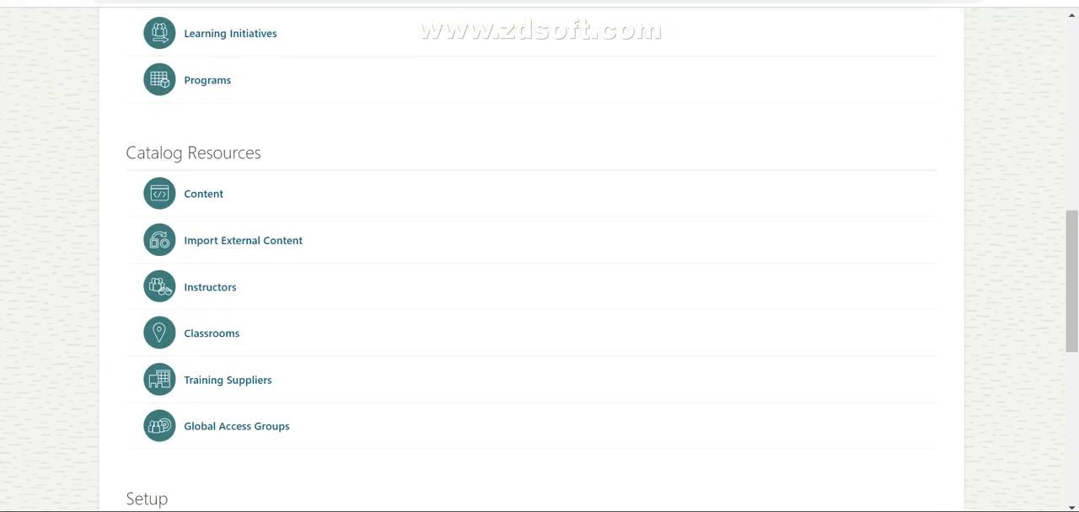
{"action": "scroll", "coordinate": [539, 278], "scroll_direction": "down", "scroll_amount": 3}
{"action": "scroll", "coordinate": [540, 278], "scroll_direction": "up", "scroll_amount": 7}
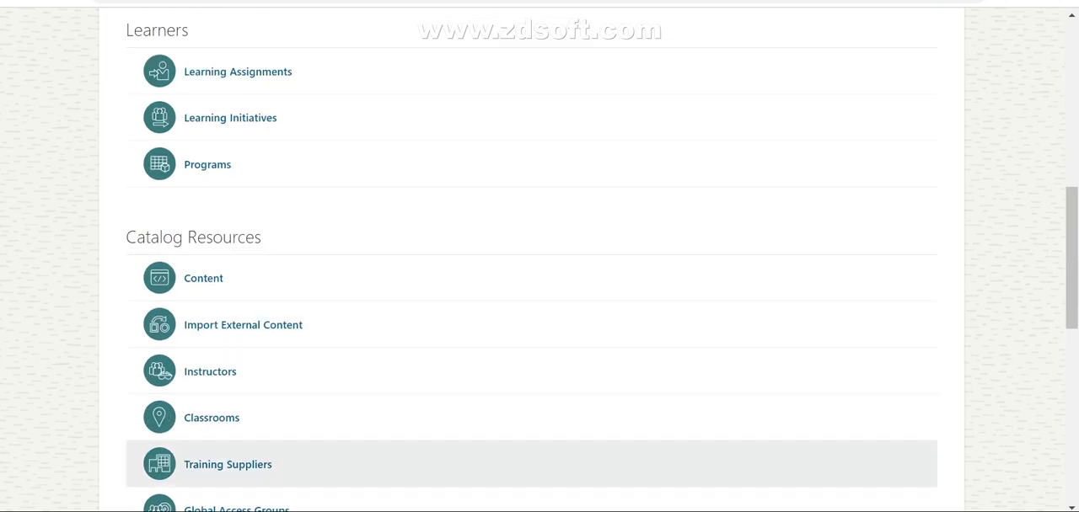
{"action": "key", "text": "alt+Tab"}
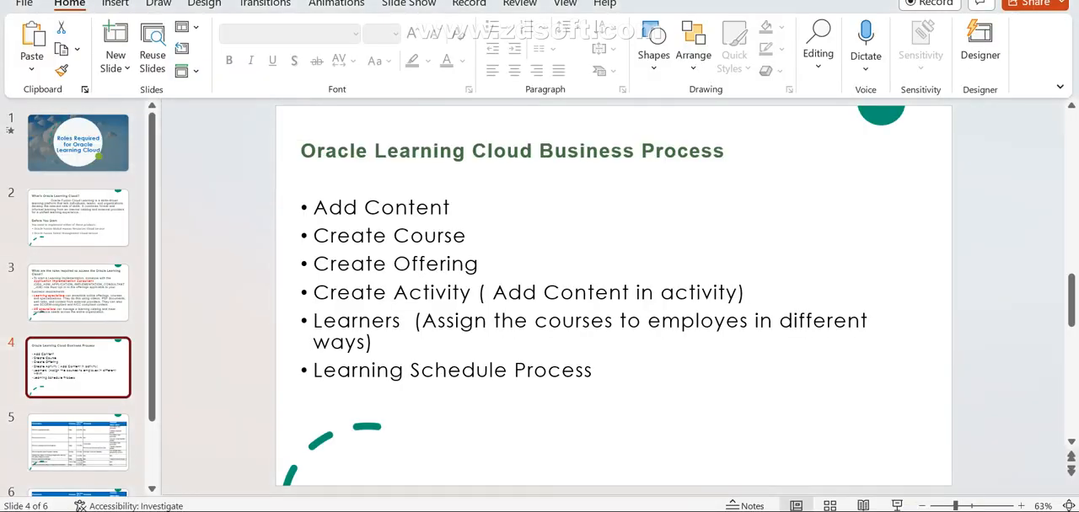
{"action": "key", "text": "alt+Tab"}
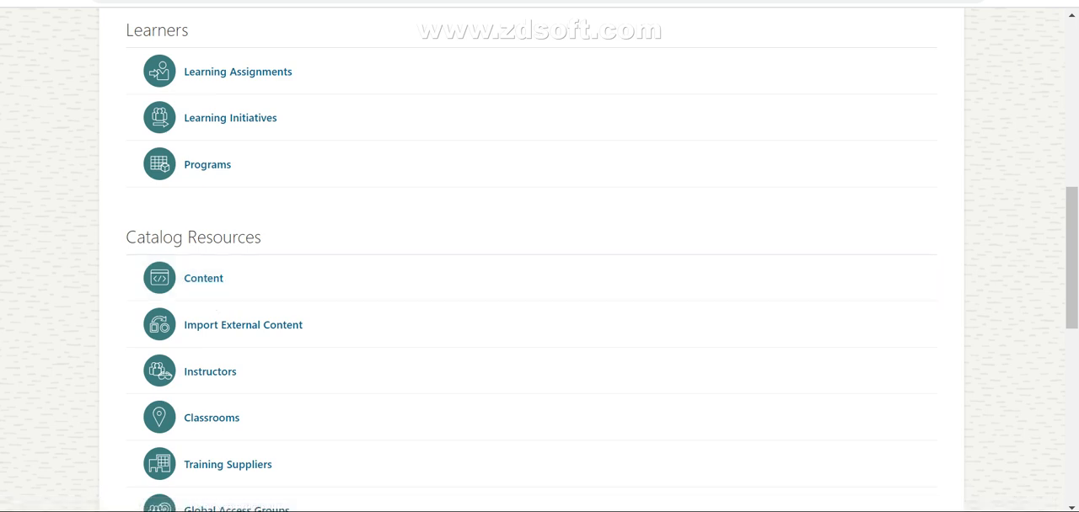
{"action": "left_click", "coordinate": [203, 278]}
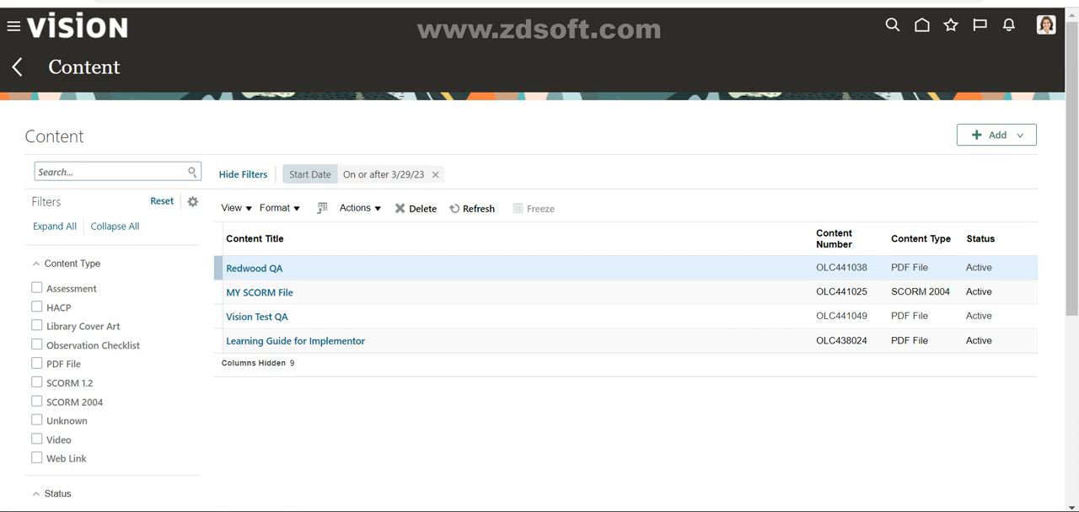
Step: Add a new PDF file content item titled "MY Security Check"
{"action": "left_click", "coordinate": [997, 135]}
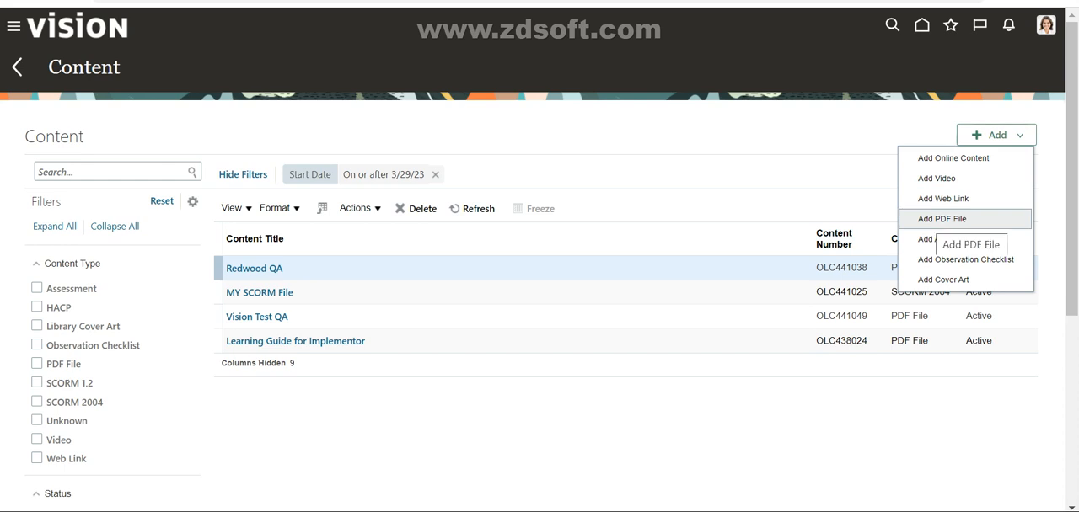
{"action": "left_click", "coordinate": [941, 219]}
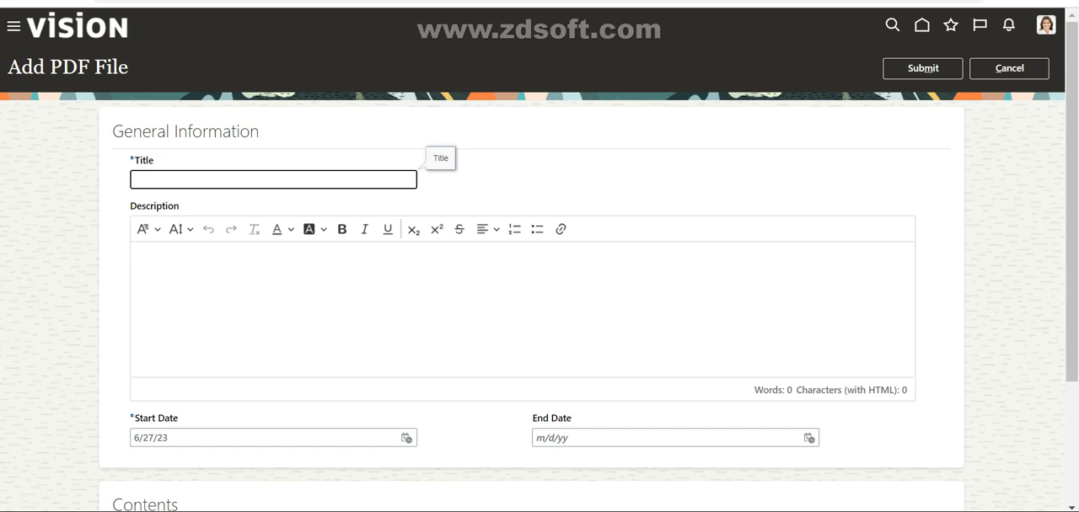
{"action": "type", "text": "MY Security Check"}
Step: Enter the description "This document contains all information that is related to security of firm.", correcting the misspelled word
{"action": "scroll", "coordinate": [539, 257], "scroll_direction": "down", "scroll_amount": 2}
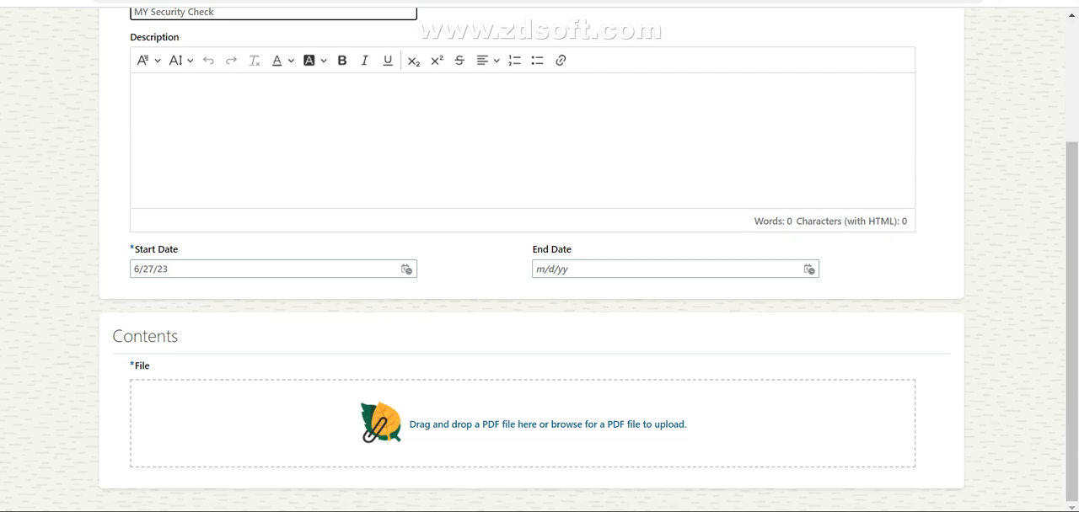
{"action": "scroll", "coordinate": [540, 257], "scroll_direction": "up", "scroll_amount": 1}
{"action": "left_click", "coordinate": [136, 172]}
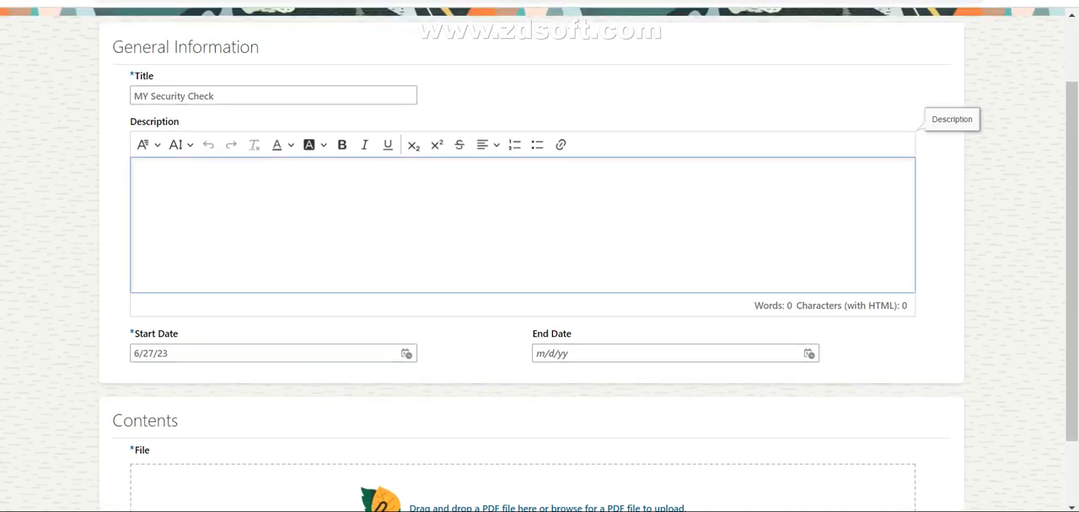
{"action": "type", "text": "This "}
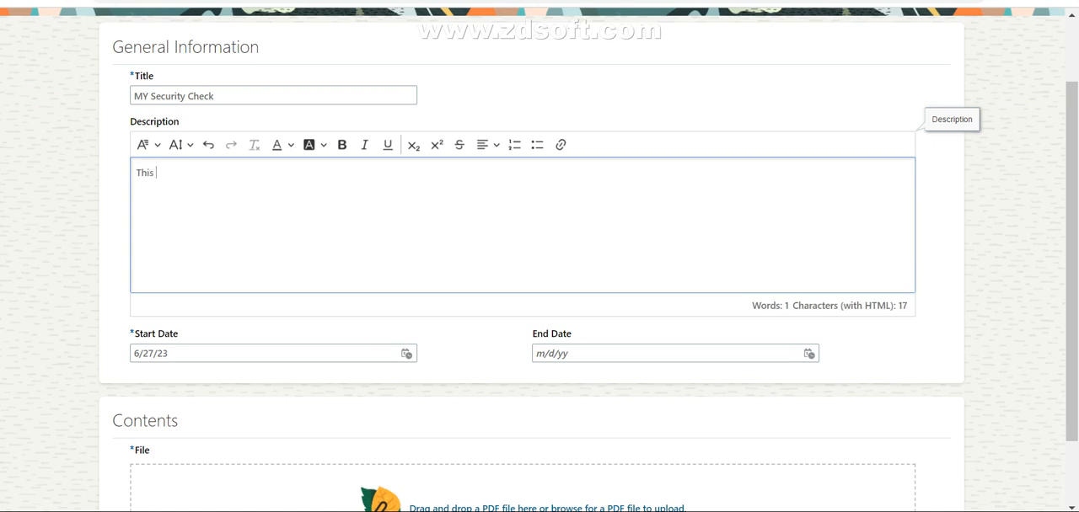
{"action": "type", "text": "document co"}
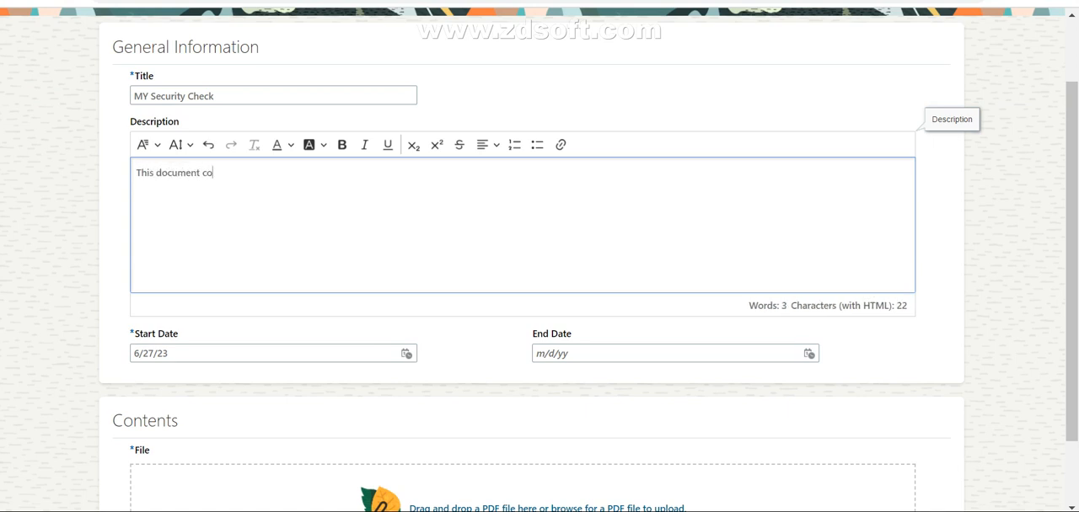
{"action": "type", "text": "ntains a"}
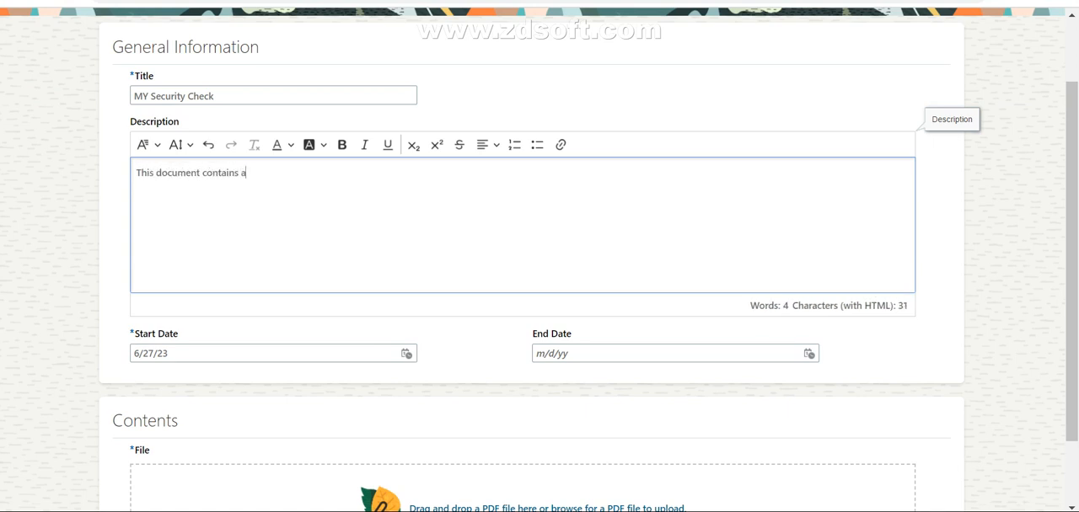
{"action": "type", "text": "ll informat"}
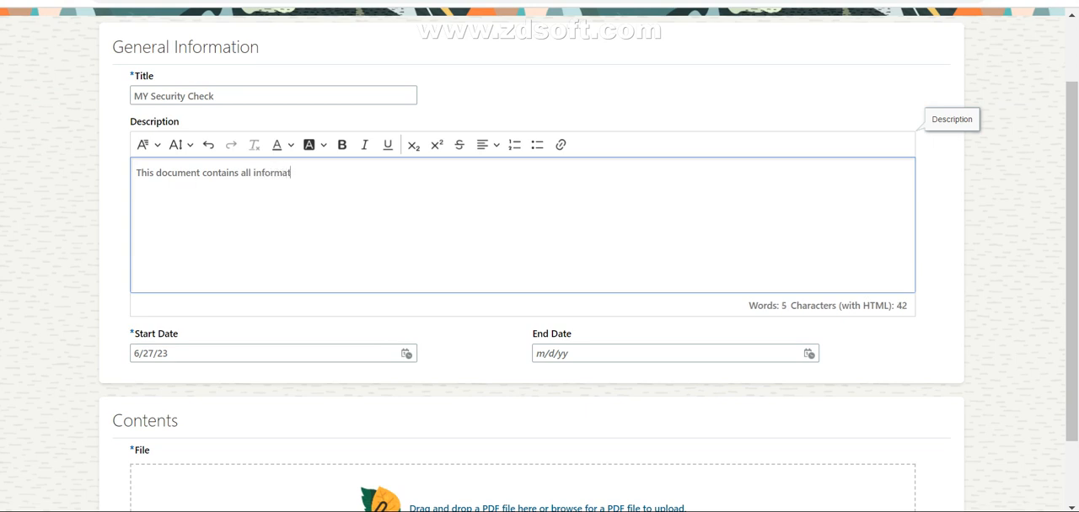
{"action": "type", "text": "ion that is related to "}
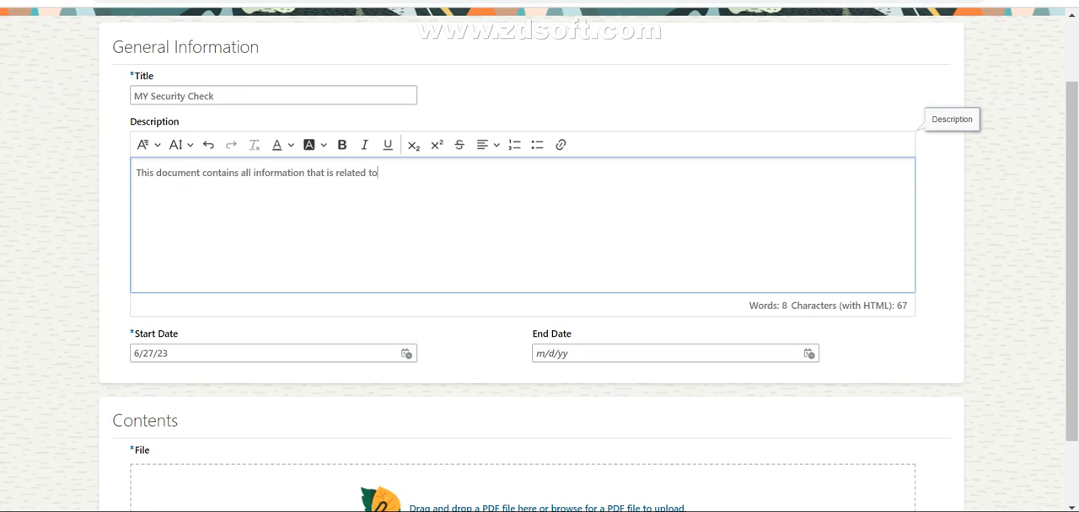
{"action": "type", "text": "secuirty of fi"}
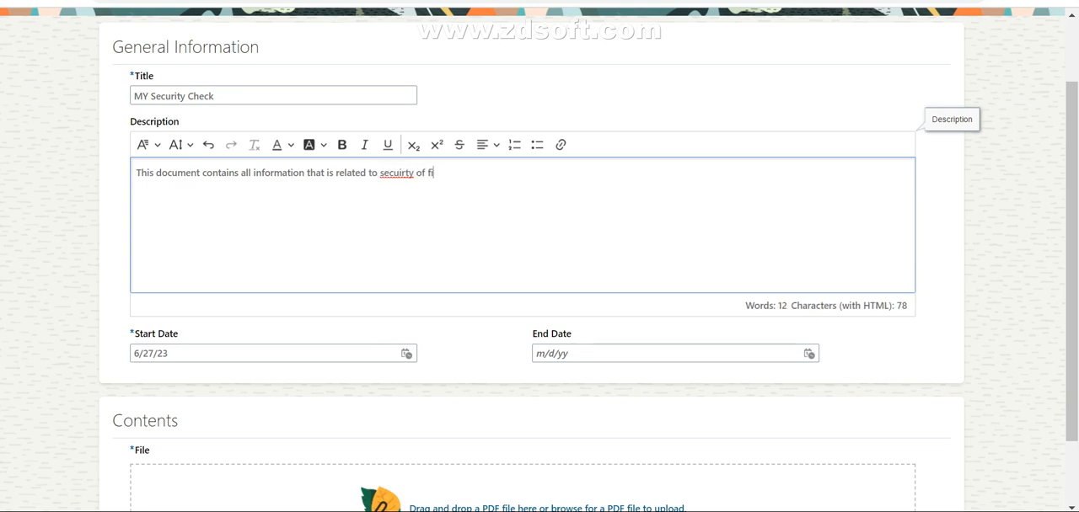
{"action": "type", "text": "rm."}
{"action": "right_click", "coordinate": [396, 173]}
{"action": "left_click", "coordinate": [415, 185]}
Step: Upload Content_Planning_Guide_OLC_12_19_18 from the Downloads folder as the content's PDF file
{"action": "scroll", "coordinate": [539, 253], "scroll_direction": "down", "scroll_amount": 2}
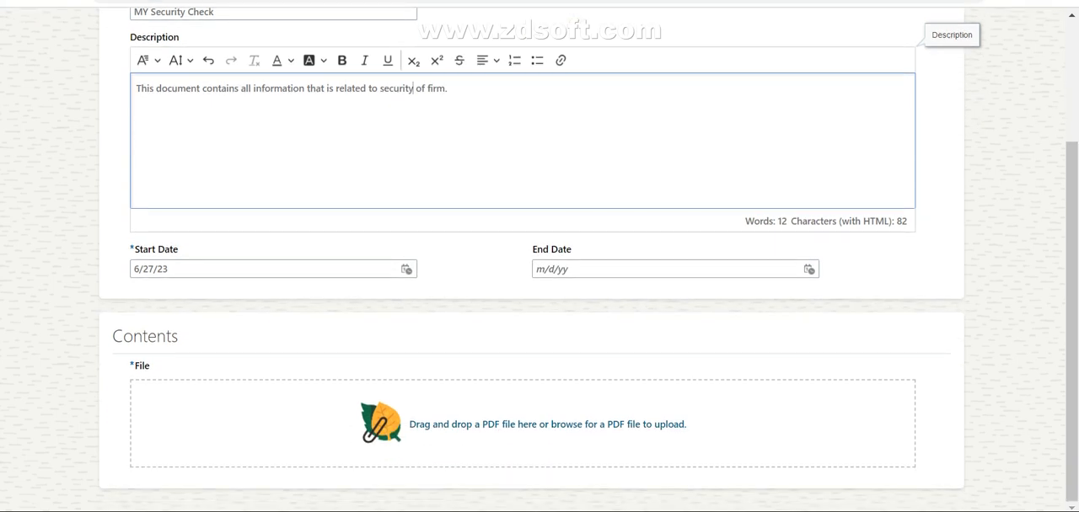
{"action": "left_click", "coordinate": [548, 424]}
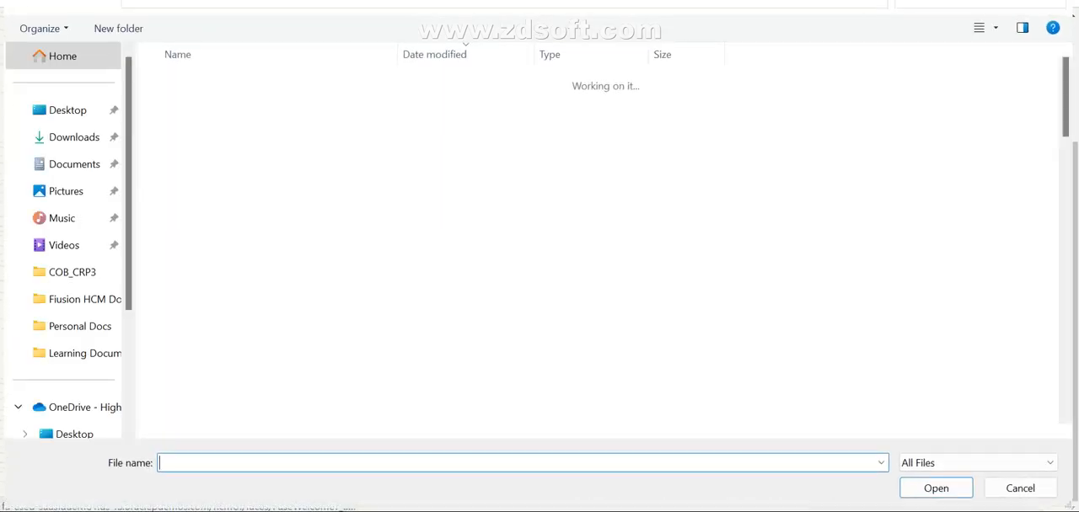
{"action": "left_click", "coordinate": [74, 137]}
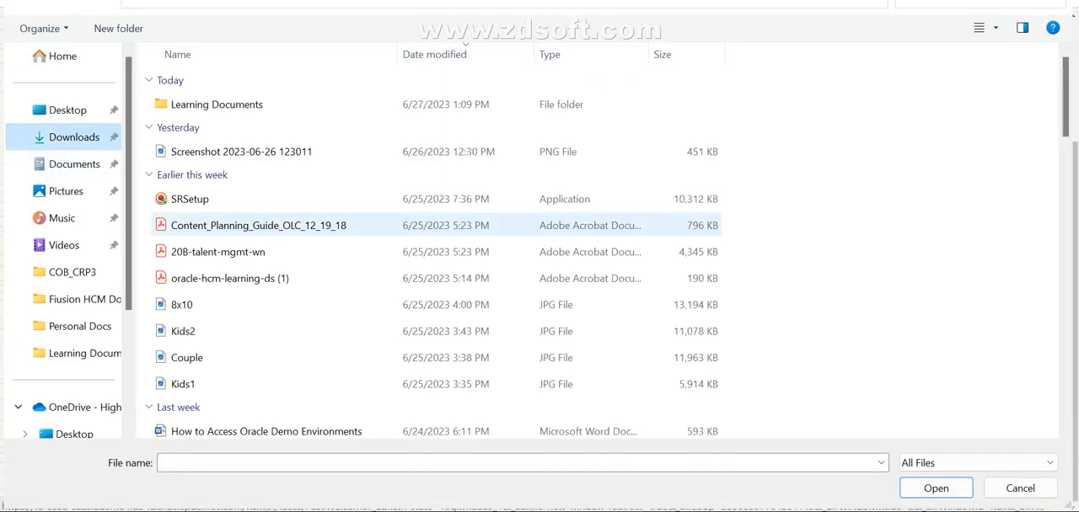
{"action": "scroll", "coordinate": [371, 252], "scroll_direction": "down", "scroll_amount": 2}
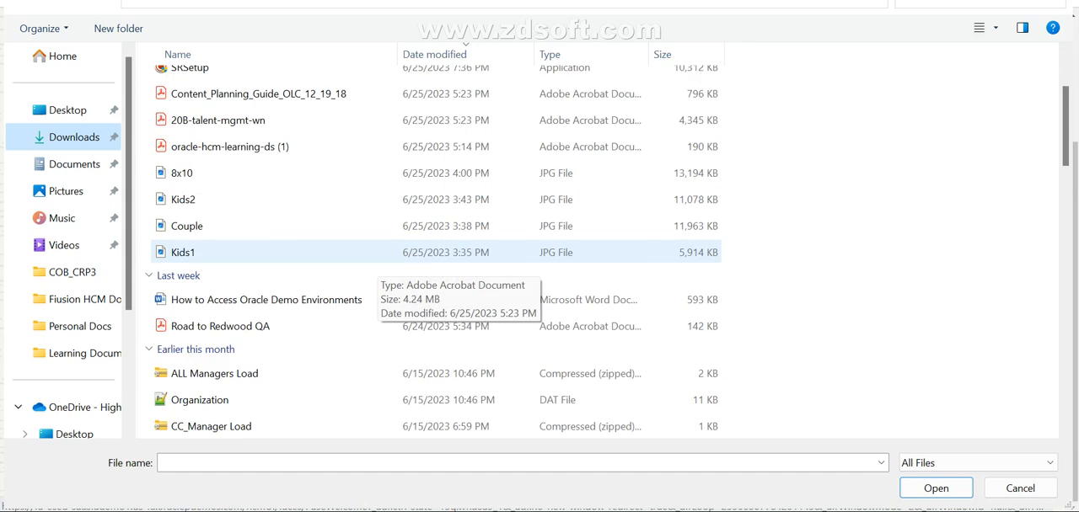
{"action": "scroll", "coordinate": [371, 253], "scroll_direction": "up", "scroll_amount": 2}
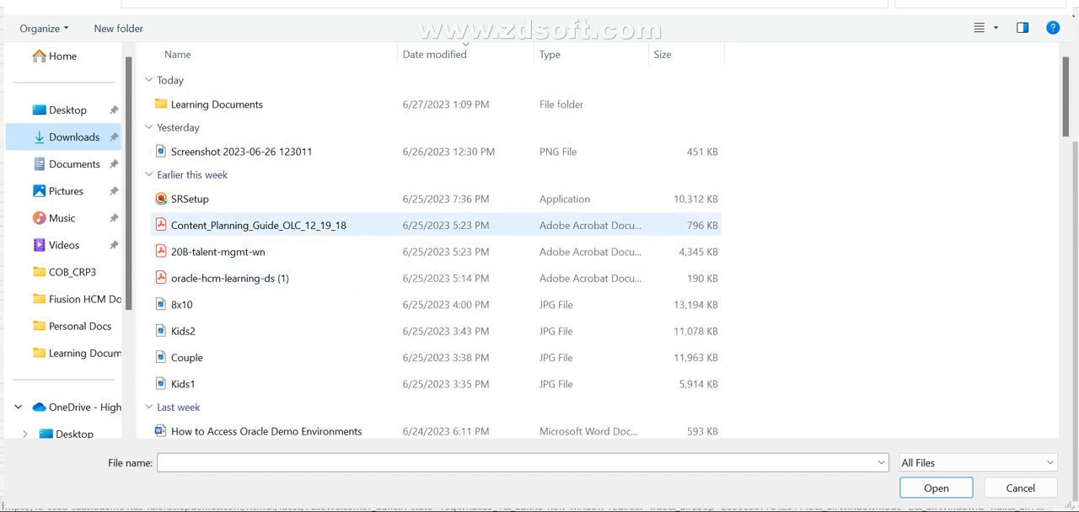
{"action": "left_click", "coordinate": [253, 225]}
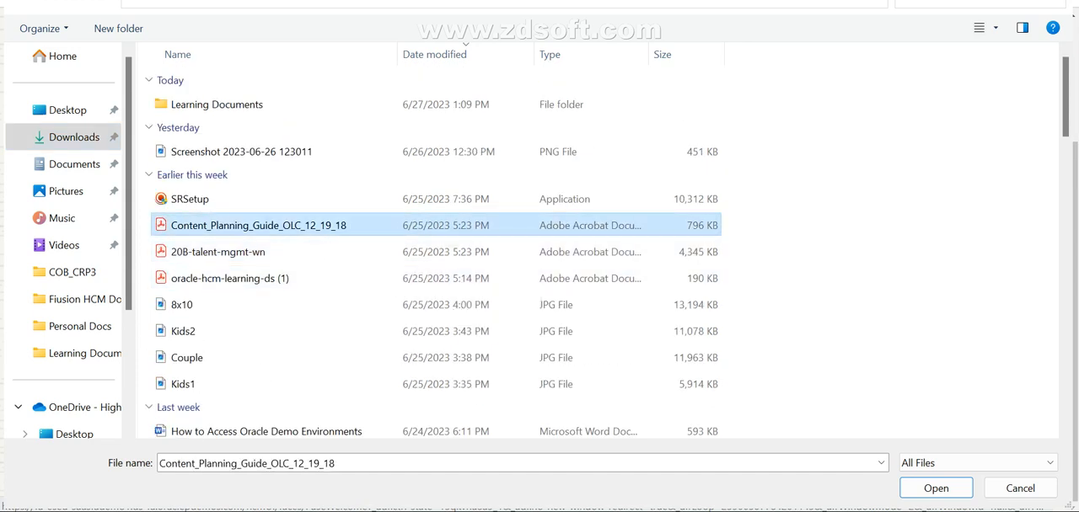
{"action": "left_click", "coordinate": [936, 488]}
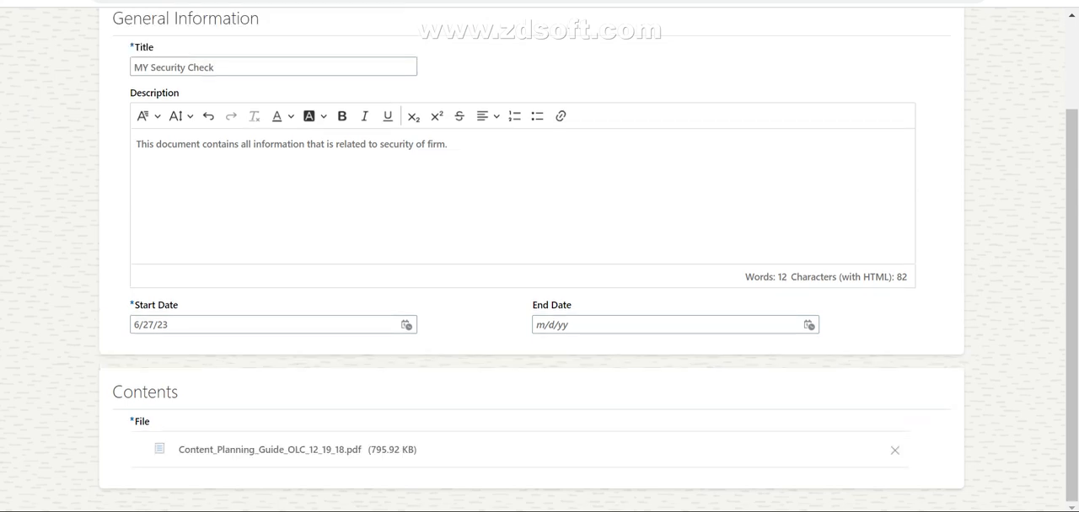
Step: Review the title, description, dates and attached file, and submit the new PDF content
{"action": "scroll", "coordinate": [539, 260], "scroll_direction": "up", "scroll_amount": 1}
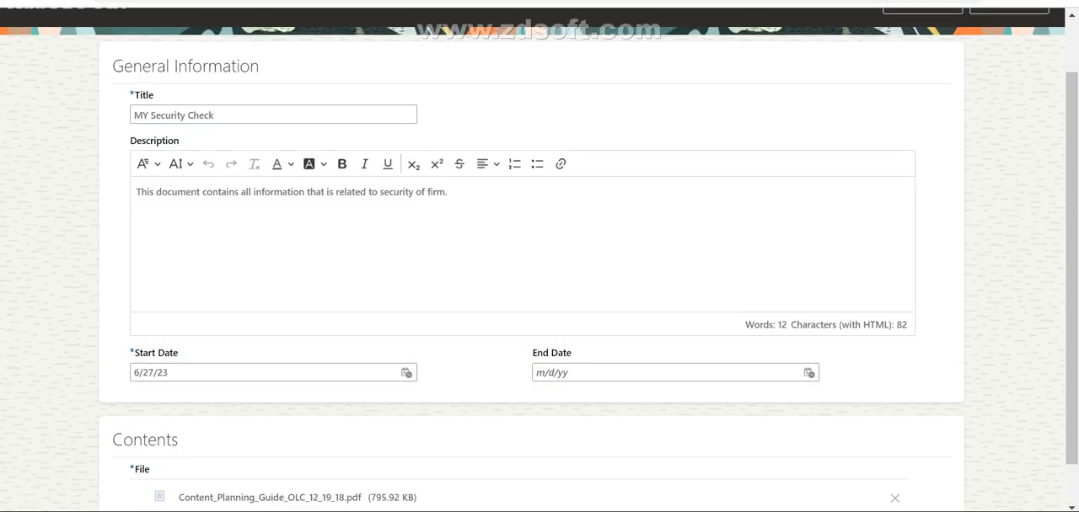
{"action": "scroll", "coordinate": [539, 259], "scroll_direction": "down", "scroll_amount": 1}
{"action": "scroll", "coordinate": [539, 260], "scroll_direction": "up", "scroll_amount": 2}
{"action": "scroll", "coordinate": [540, 260], "scroll_direction": "down", "scroll_amount": 2}
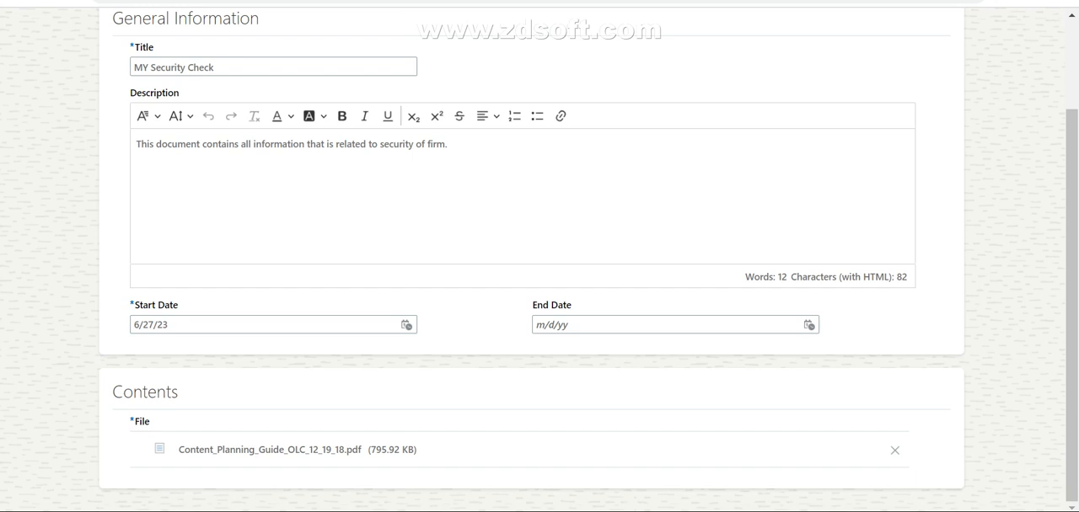
{"action": "scroll", "coordinate": [539, 260], "scroll_direction": "up", "scroll_amount": 2}
{"action": "left_click", "coordinate": [216, 180]}
{"action": "left_click", "coordinate": [922, 69]}
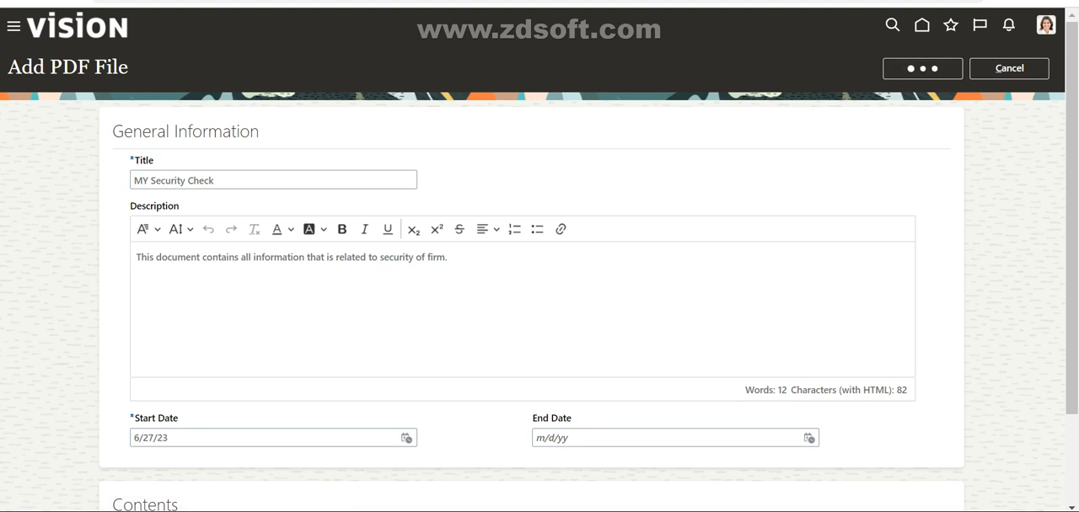
{"action": "scroll", "coordinate": [531, 295], "scroll_direction": "down", "scroll_amount": 2}
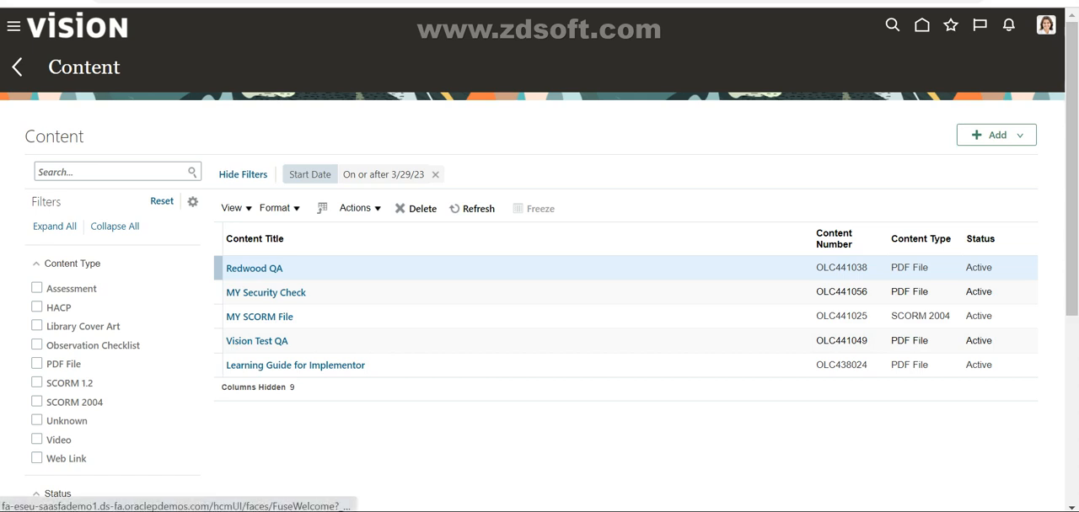
Step: Return to the Learning page and start a new course from Courses in the Learning Catalog
{"action": "left_click", "coordinate": [17, 67]}
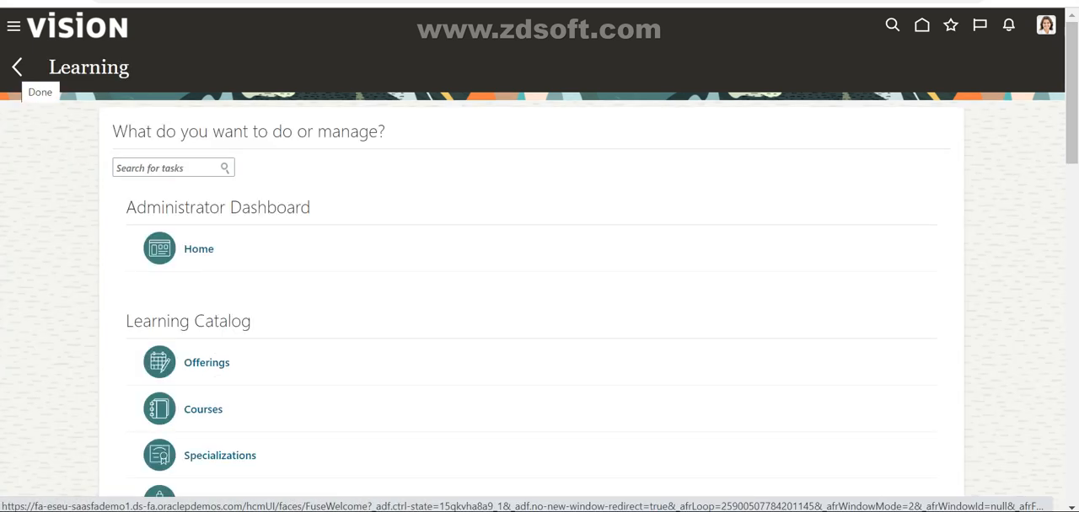
{"action": "scroll", "coordinate": [252, 244], "scroll_direction": "down", "scroll_amount": 2}
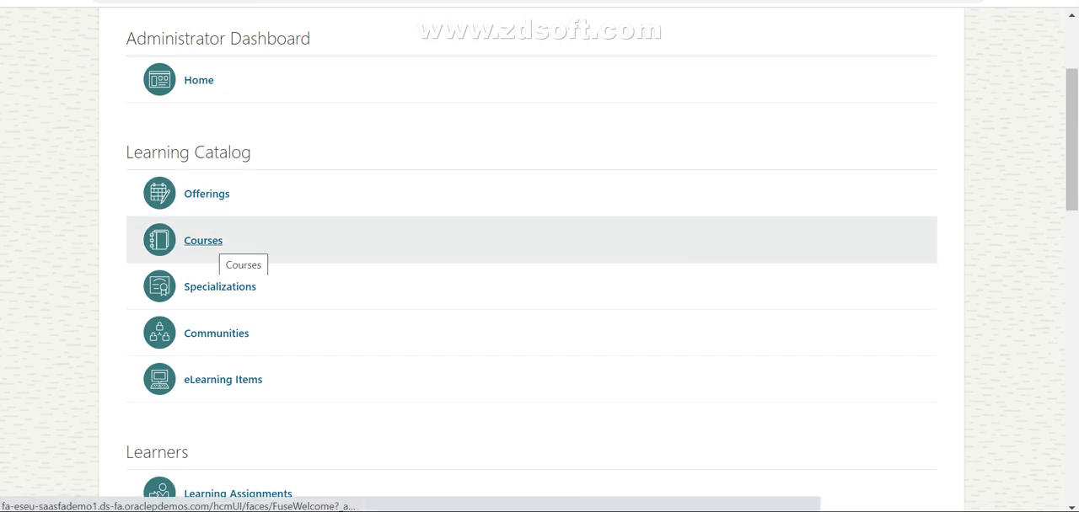
{"action": "left_click", "coordinate": [203, 242]}
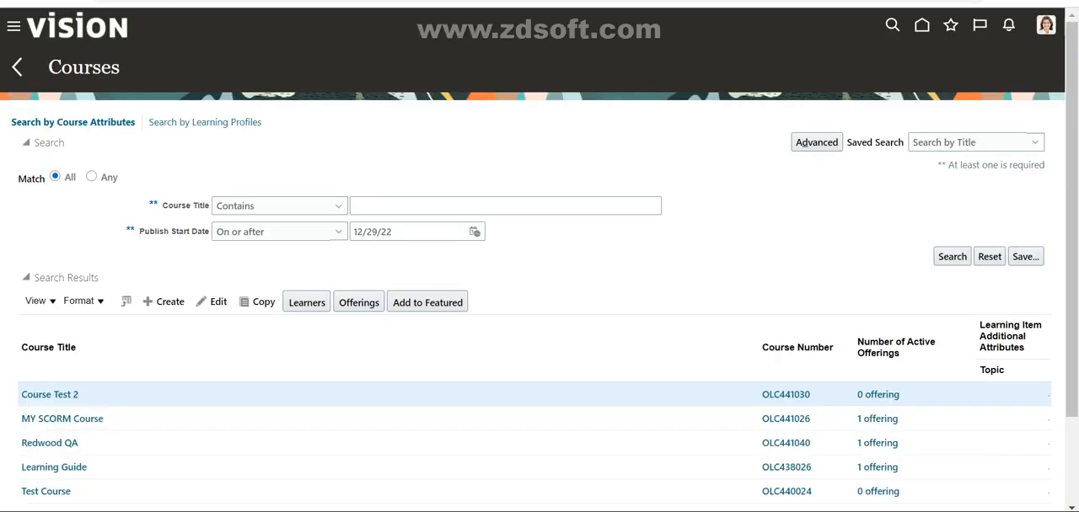
{"action": "scroll", "coordinate": [164, 303], "scroll_direction": "down", "scroll_amount": 1}
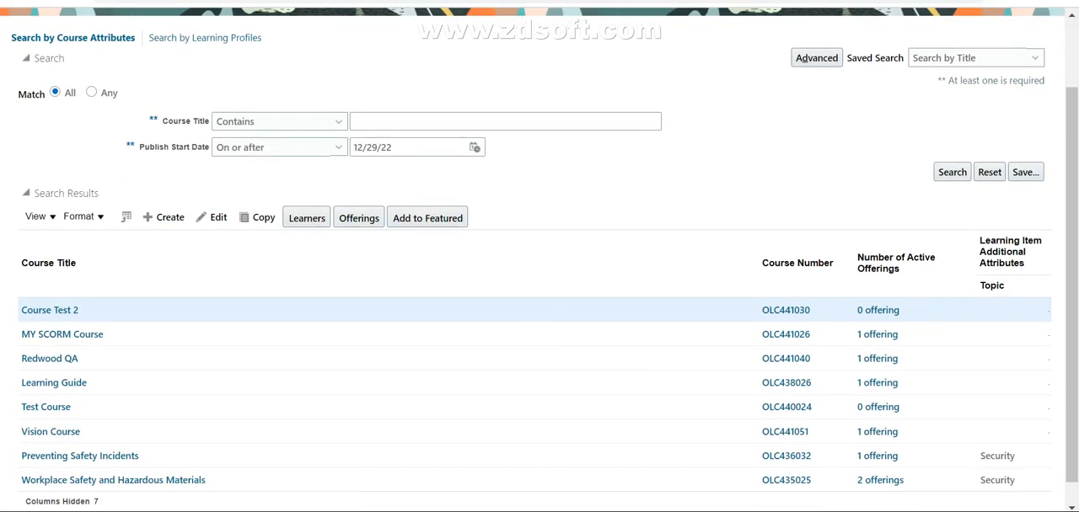
{"action": "left_click", "coordinate": [165, 218]}
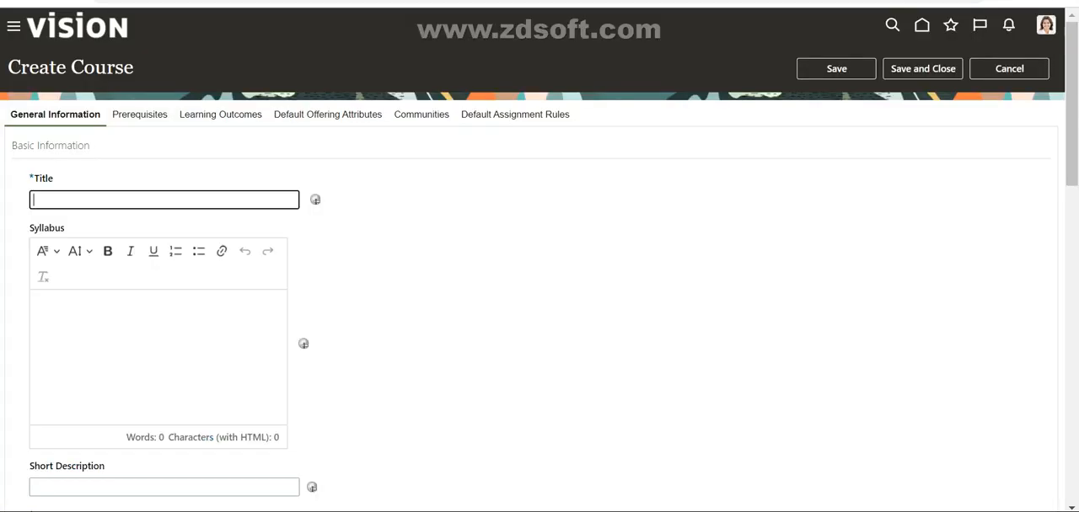
Step: Title the new course "MY Security Course"
{"action": "type", "text": "MY Security Course"}
Step: Review the course's general information, from the short description, publish dates and course number to expected effort, pricing, branding, related materials and additional attributes
{"action": "scroll", "coordinate": [540, 259], "scroll_direction": "down", "scroll_amount": 3}
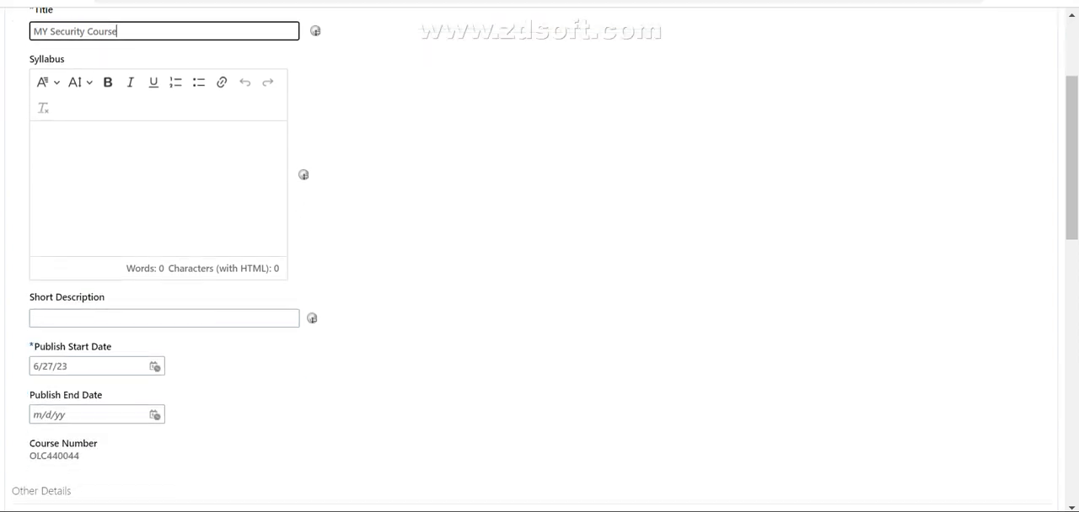
{"action": "left_click", "coordinate": [163, 234]}
{"action": "scroll", "coordinate": [539, 260], "scroll_direction": "up", "scroll_amount": 3}
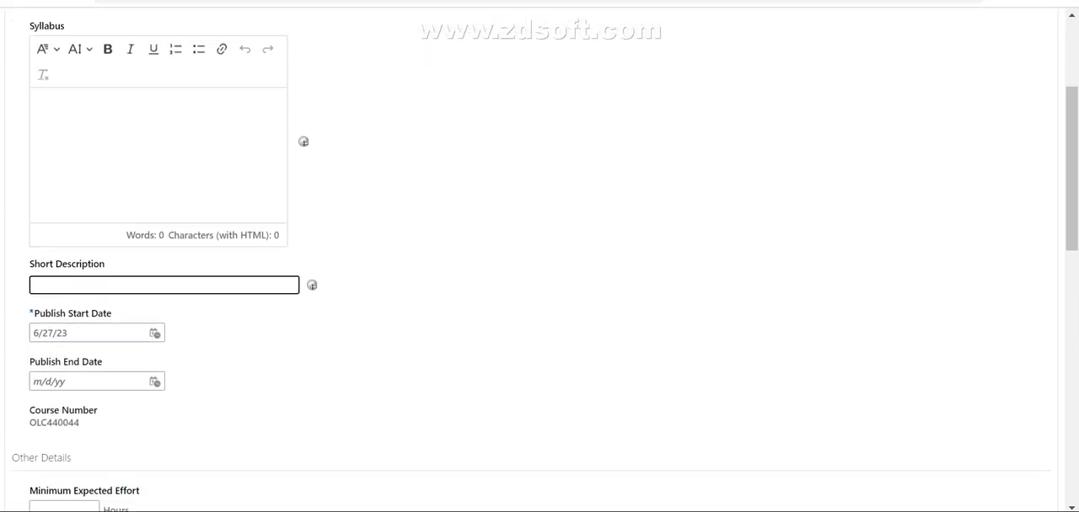
{"action": "scroll", "coordinate": [540, 260], "scroll_direction": "down", "scroll_amount": 2}
{"action": "scroll", "coordinate": [539, 260], "scroll_direction": "down", "scroll_amount": 3}
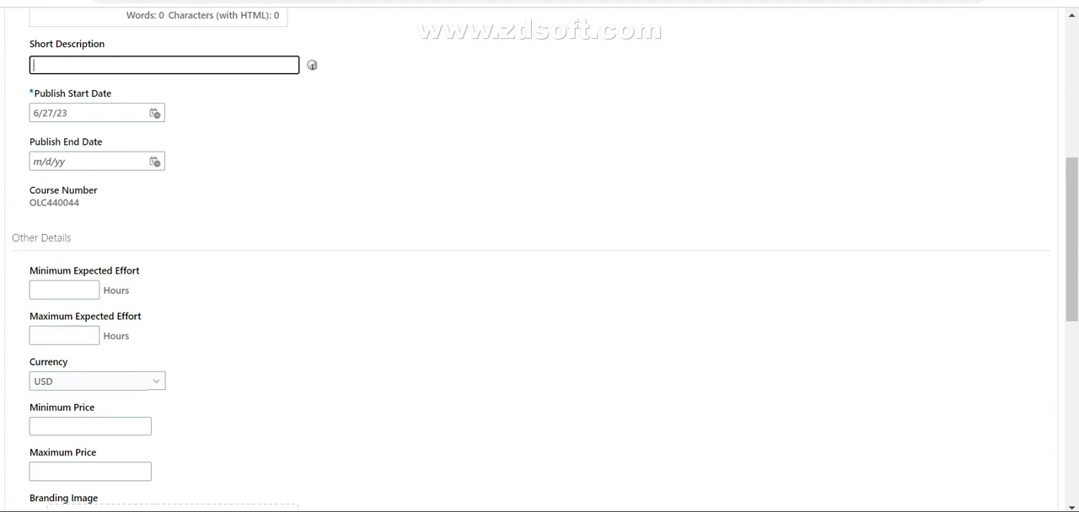
{"action": "scroll", "coordinate": [539, 260], "scroll_direction": "down", "scroll_amount": 2}
{"action": "scroll", "coordinate": [539, 260], "scroll_direction": "up", "scroll_amount": 2}
{"action": "scroll", "coordinate": [539, 260], "scroll_direction": "down", "scroll_amount": 1}
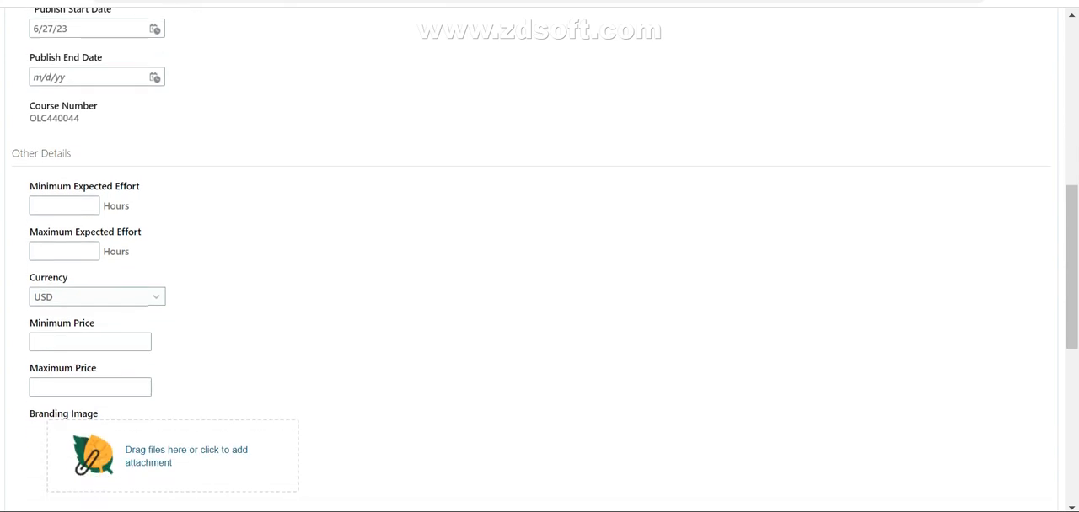
{"action": "left_click_drag", "start_coordinate": [80, 118], "coordinate": [29, 118]}
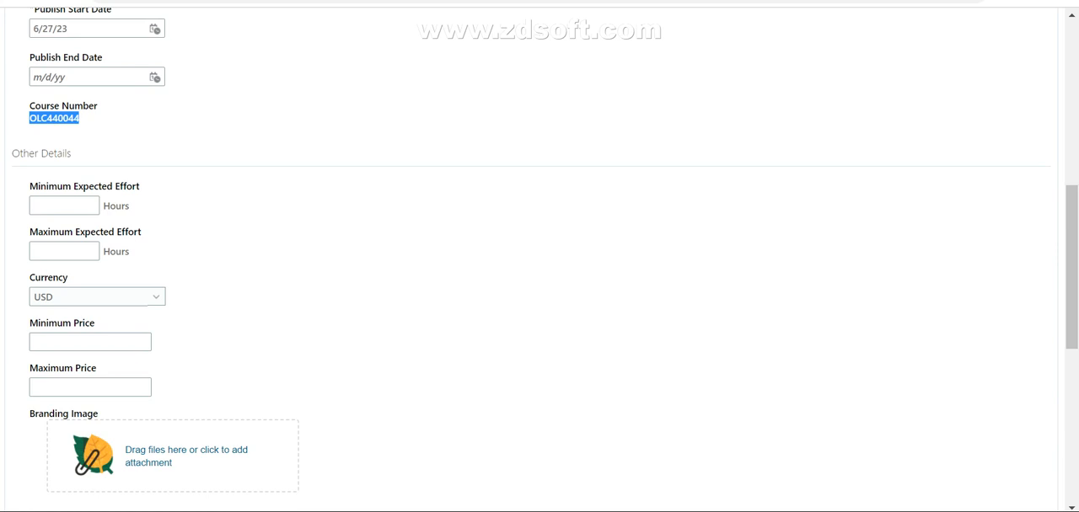
{"action": "scroll", "coordinate": [539, 260], "scroll_direction": "down", "scroll_amount": 1}
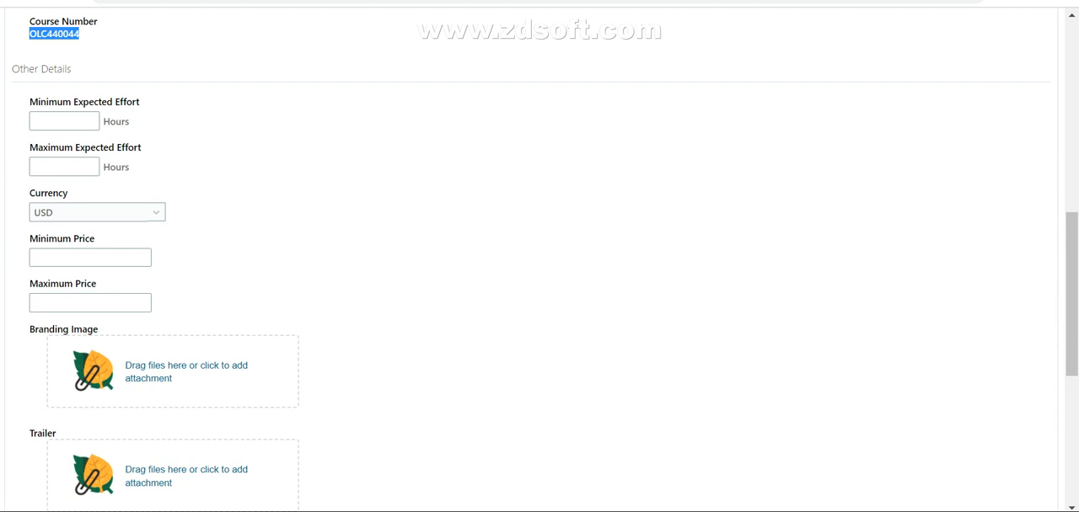
{"action": "left_click", "coordinate": [65, 122]}
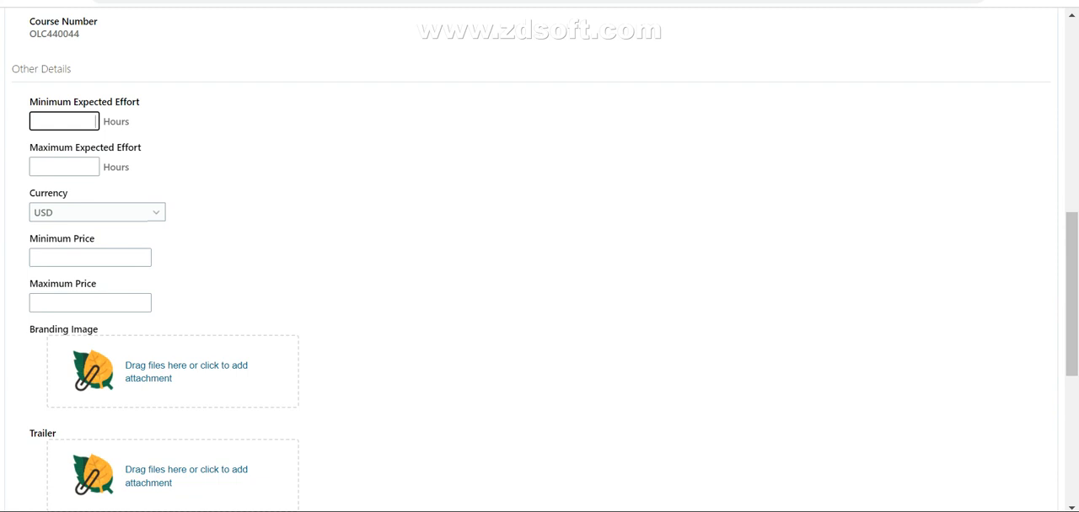
{"action": "scroll", "coordinate": [539, 253], "scroll_direction": "down", "scroll_amount": 1}
{"action": "scroll", "coordinate": [539, 253], "scroll_direction": "down", "scroll_amount": 2}
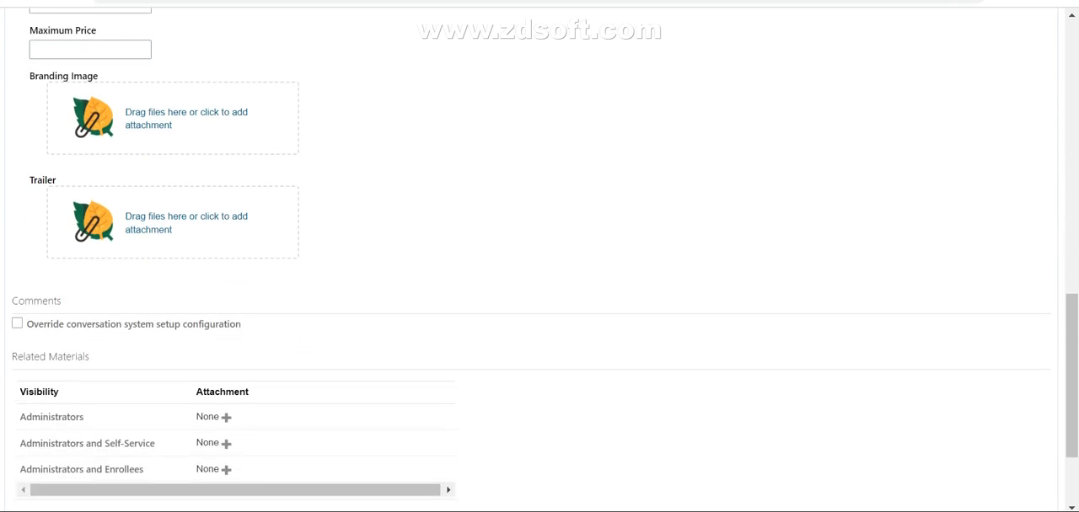
{"action": "scroll", "coordinate": [539, 252], "scroll_direction": "down", "scroll_amount": 2}
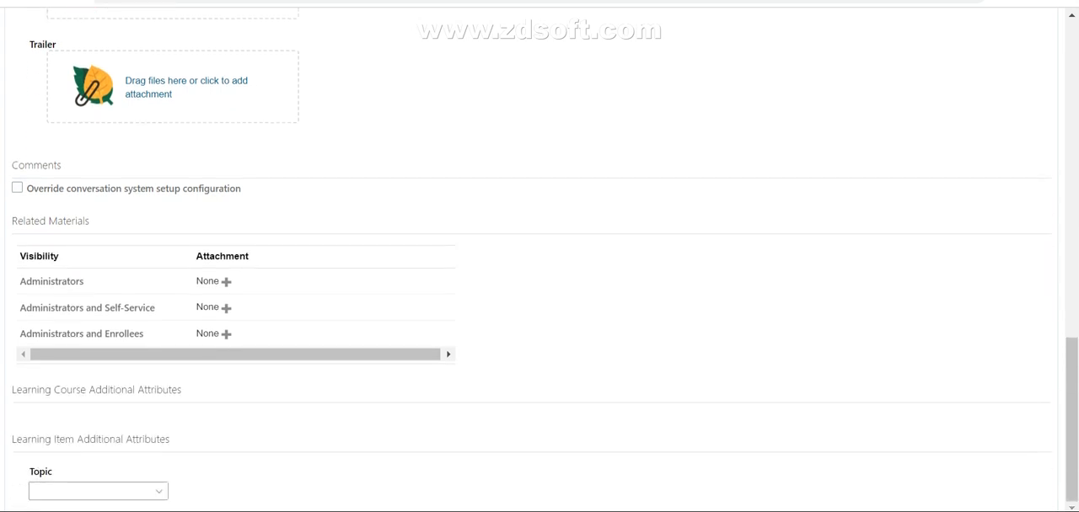
{"action": "scroll", "coordinate": [539, 253], "scroll_direction": "up", "scroll_amount": 15}
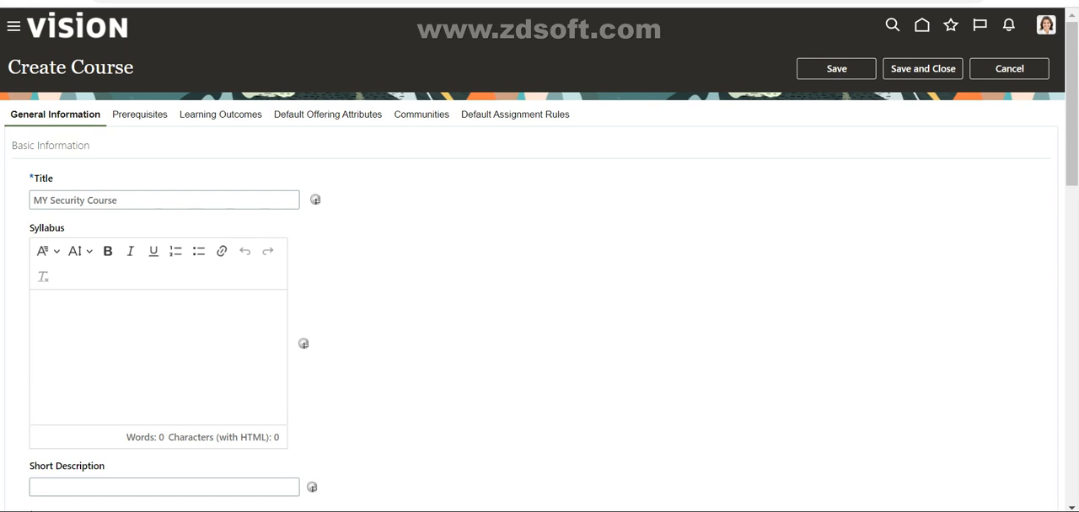
Step: Save and close the course, and start a new self-paced offering under its Offerings
{"action": "left_click", "coordinate": [922, 69]}
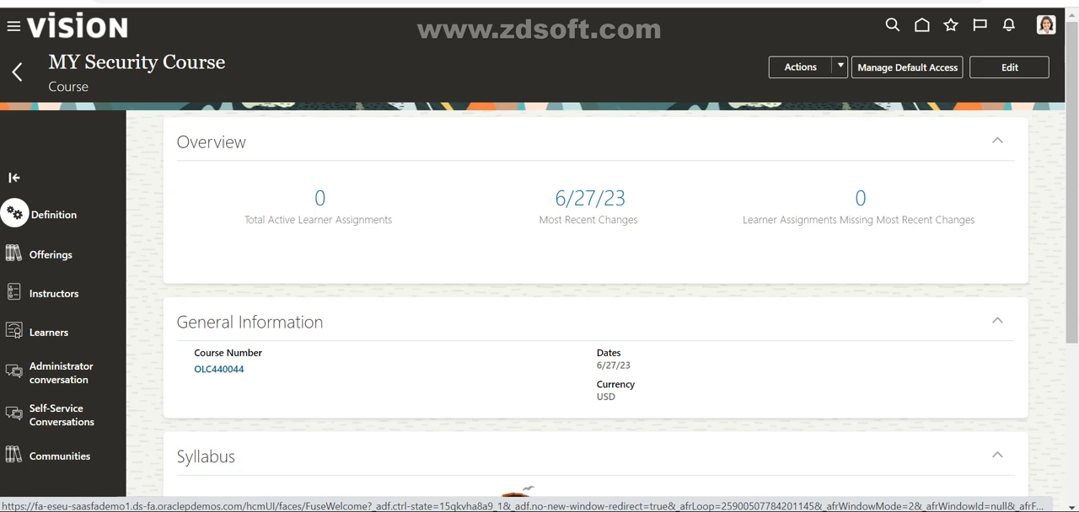
{"action": "left_click", "coordinate": [51, 255]}
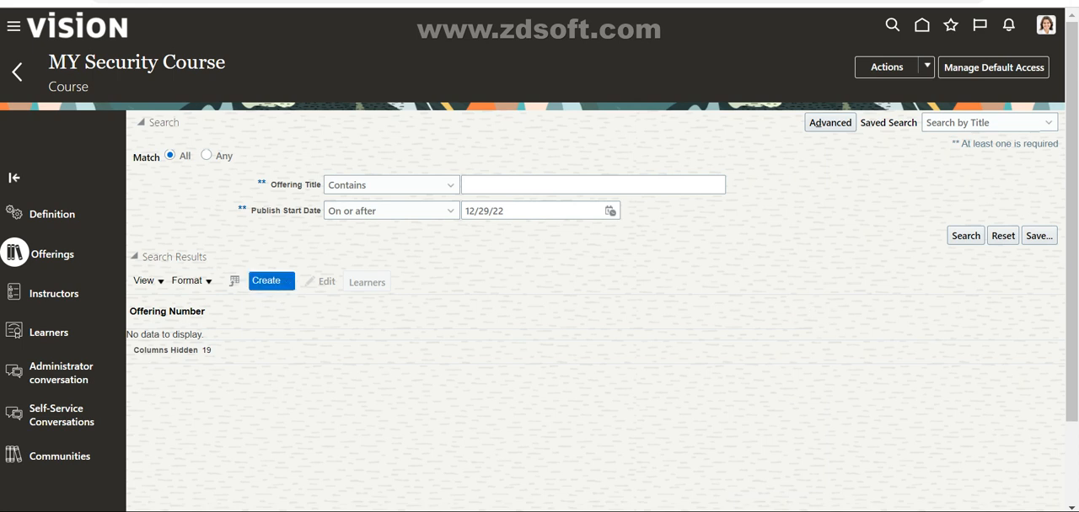
{"action": "left_click", "coordinate": [268, 281]}
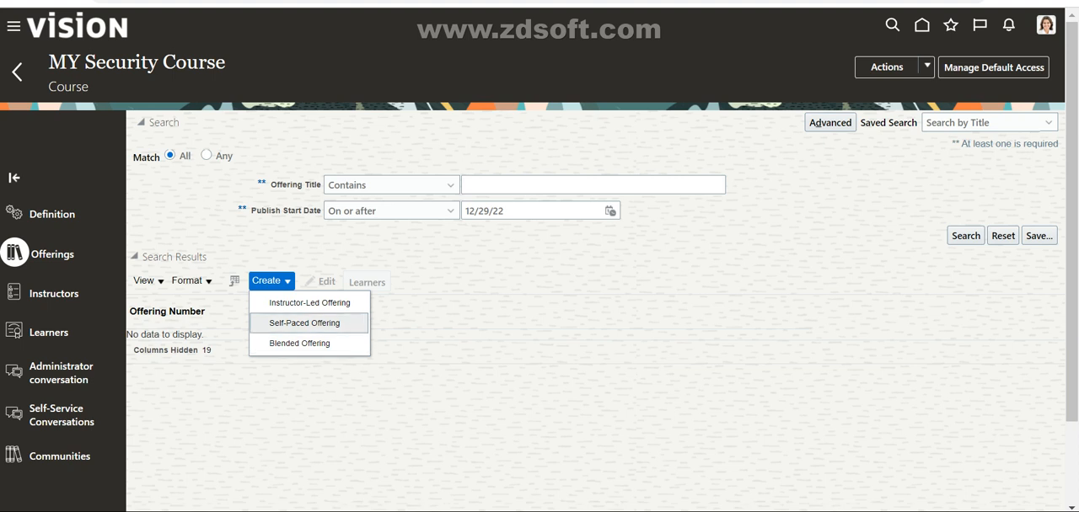
{"action": "left_click", "coordinate": [304, 323]}
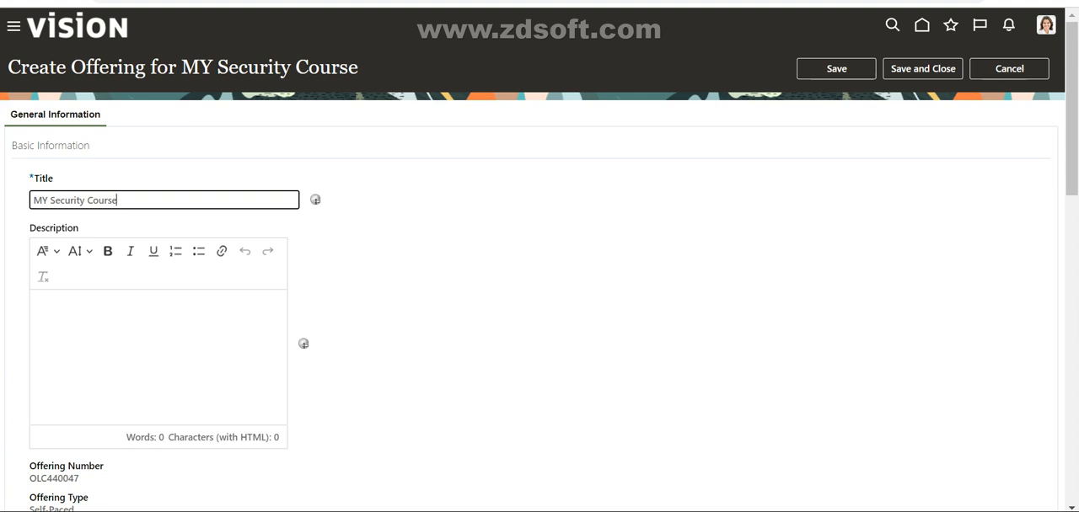
Step: Change the self-paced offering's title to "MY Security Offering"
{"action": "key", "text": "shift+Left"}
{"action": "key", "text": "shift+Left"}
{"action": "key", "text": "shift+Left"}
{"action": "key", "text": "shift+Left"}
{"action": "key", "text": "shift+Left"}
{"action": "key", "text": "shift+Left"}
{"action": "key", "text": "BackSpace"}
{"action": "type", "text": "Offer"}
{"action": "key", "text": "BackSpace"}
{"action": "key", "text": "BackSpace"}
{"action": "key", "text": "BackSpace"}
{"action": "key", "text": "BackSpace"}
{"action": "key", "text": "BackSpace"}
{"action": "type", "text": "Offering"}
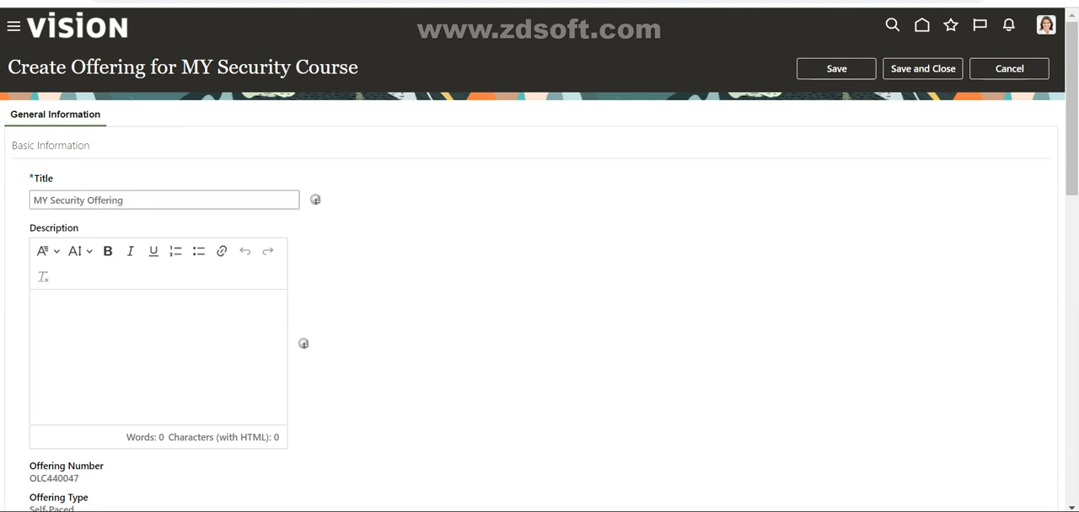
Step: Examine the offering's number, type, publish dates, language, coordinator and related materials settings
{"action": "scroll", "coordinate": [540, 259], "scroll_direction": "down", "scroll_amount": 3}
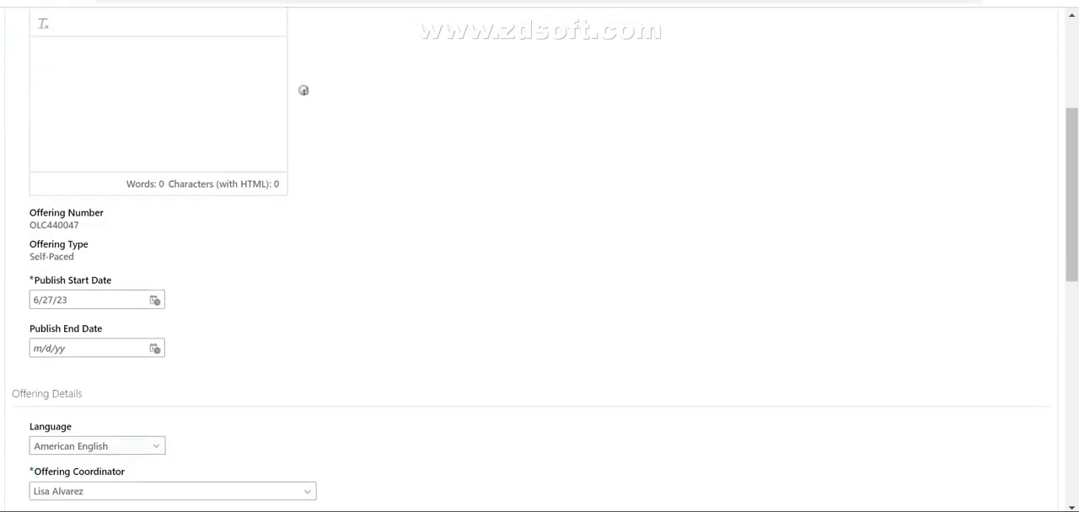
{"action": "left_click_drag", "start_coordinate": [80, 225], "coordinate": [30, 226]}
{"action": "left_click", "coordinate": [109, 227]}
{"action": "scroll", "coordinate": [540, 260], "scroll_direction": "down", "scroll_amount": 1}
{"action": "scroll", "coordinate": [539, 260], "scroll_direction": "down", "scroll_amount": 1}
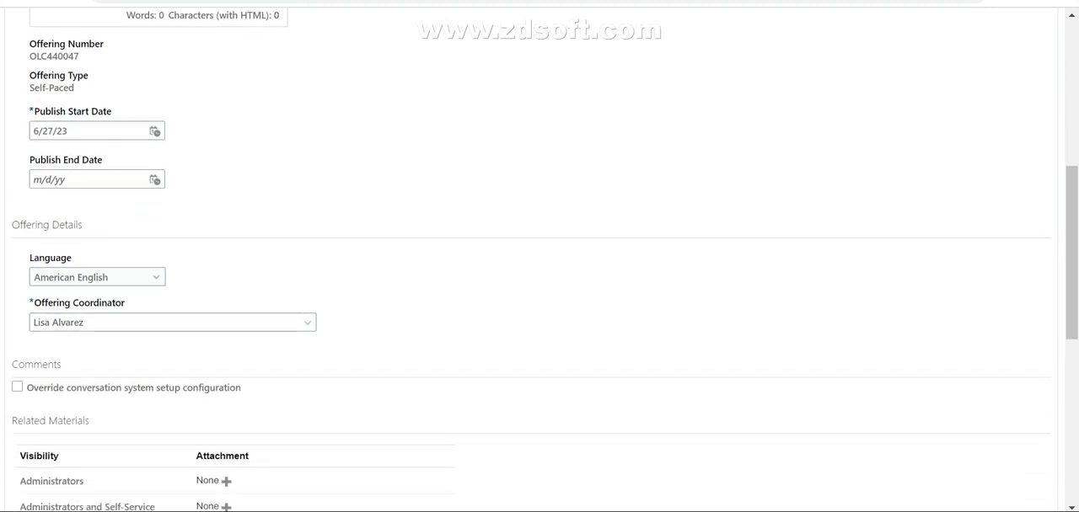
{"action": "double_click", "coordinate": [92, 277]}
{"action": "left_click", "coordinate": [253, 271]}
{"action": "scroll", "coordinate": [540, 259], "scroll_direction": "down", "scroll_amount": 1}
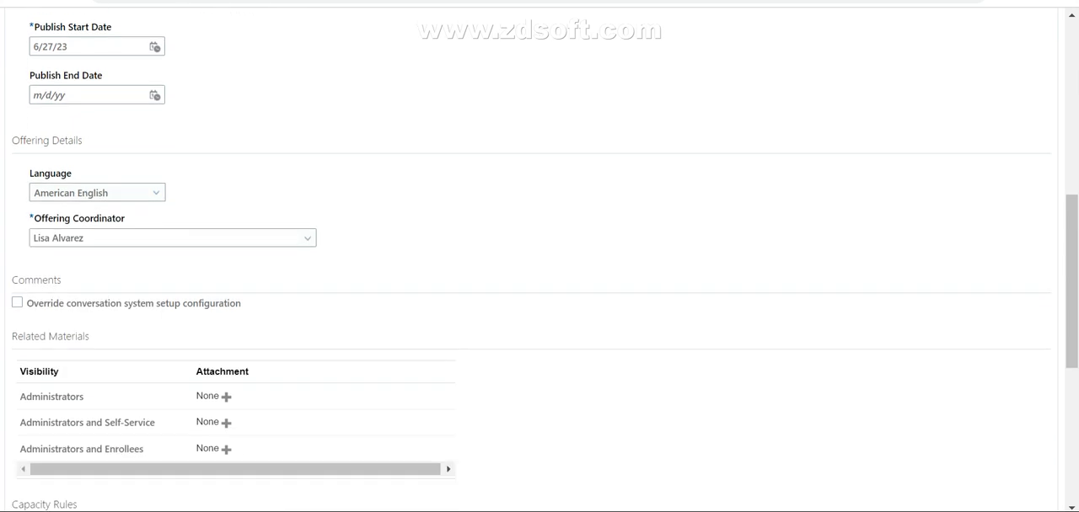
{"action": "left_click_drag", "start_coordinate": [125, 218], "coordinate": [34, 219]}
{"action": "scroll", "coordinate": [539, 260], "scroll_direction": "up", "scroll_amount": 5}
{"action": "scroll", "coordinate": [540, 260], "scroll_direction": "down", "scroll_amount": 8}
{"action": "scroll", "coordinate": [539, 260], "scroll_direction": "up", "scroll_amount": 3}
Step: Try replacing the offering coordinator with another person from the suggestions, and clear the field again
{"action": "left_click", "coordinate": [165, 238]}
{"action": "key", "text": "ctrl+a"}
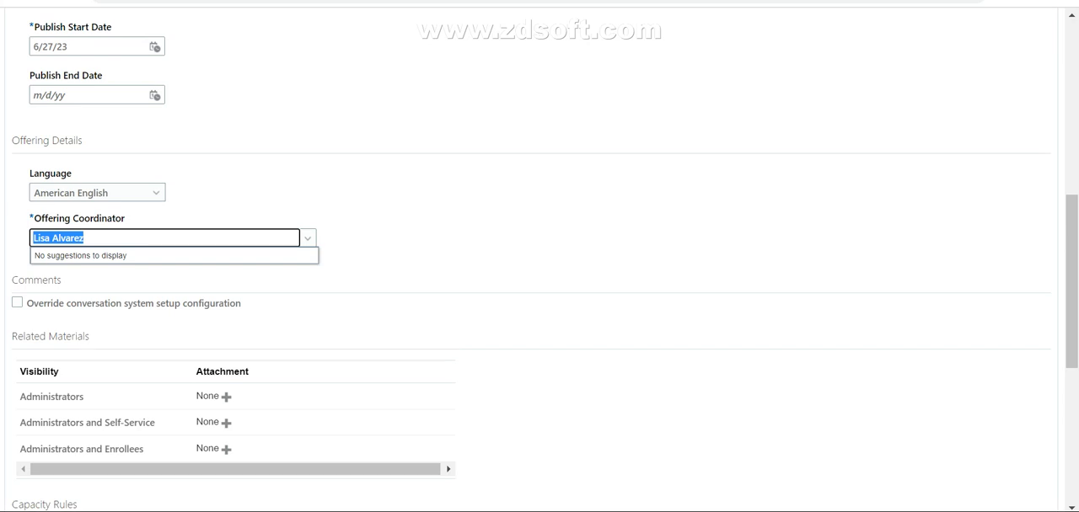
{"action": "key", "text": "BackSpace"}
{"action": "type", "text": "s"}
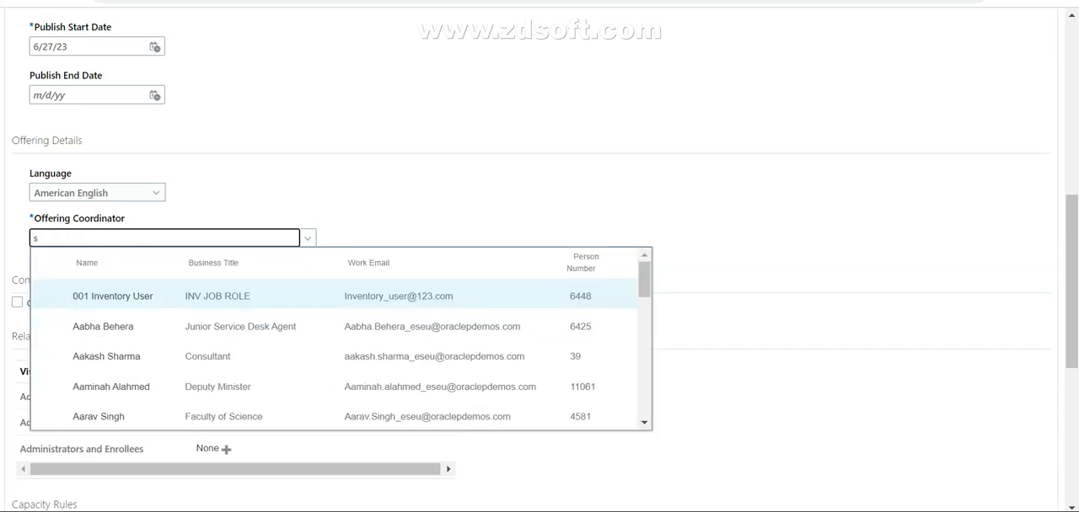
{"action": "left_click", "coordinate": [111, 387]}
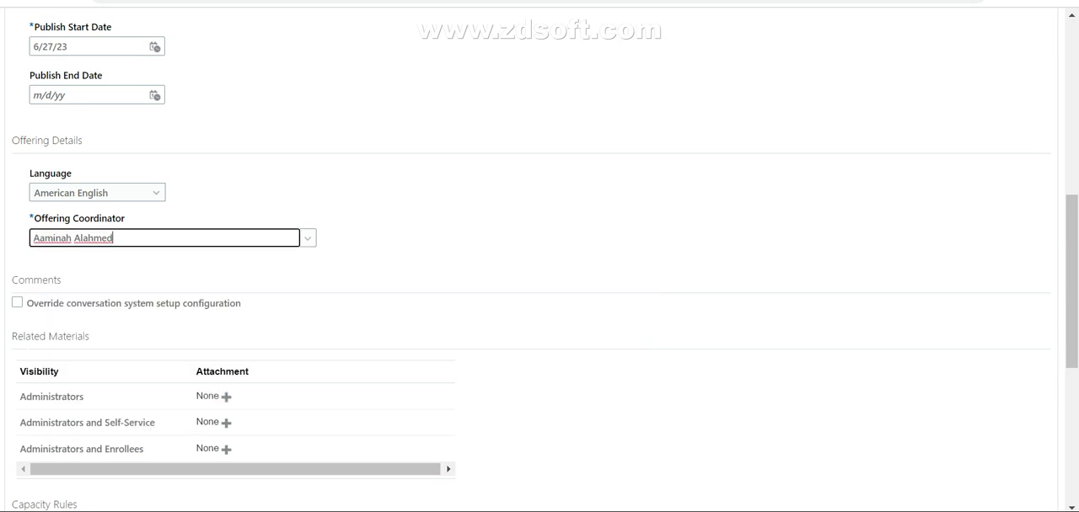
{"action": "left_click", "coordinate": [307, 238]}
{"action": "left_click", "coordinate": [114, 238]}
{"action": "key", "text": "BackSpace"}
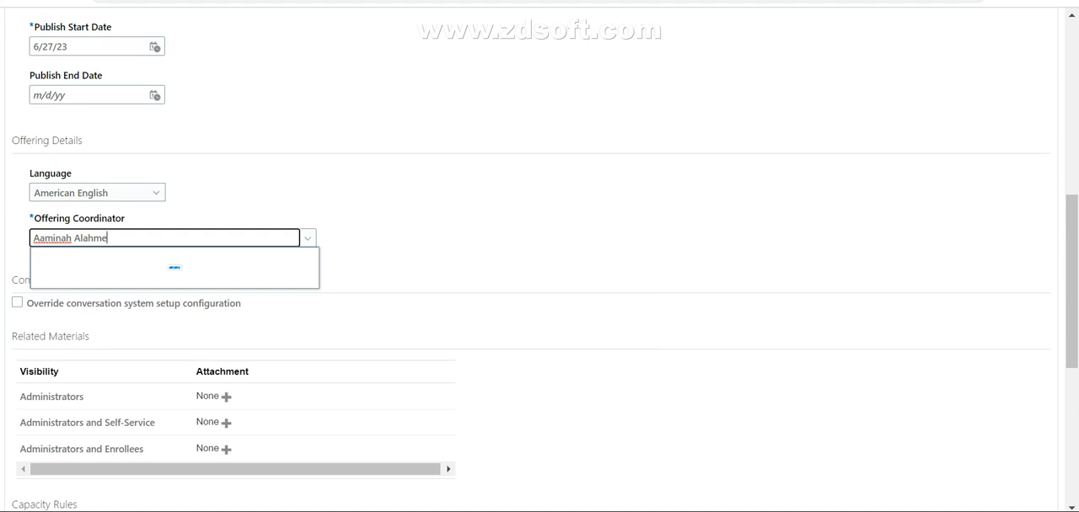
{"action": "key", "text": "BackSpace"}
{"action": "key", "text": "BackSpace"}
{"action": "key", "text": "BackSpace"}
{"action": "key", "text": "BackSpace"}
{"action": "key", "text": "BackSpace"}
{"action": "key", "text": "BackSpace"}
{"action": "key", "text": "BackSpace"}
{"action": "key", "text": "BackSpace"}
{"action": "key", "text": "BackSpace"}
{"action": "key", "text": "BackSpace"}
{"action": "key", "text": "BackSpace"}
{"action": "key", "text": "BackSpace"}
{"action": "key", "text": "BackSpace"}
{"action": "key", "text": "BackSpace"}
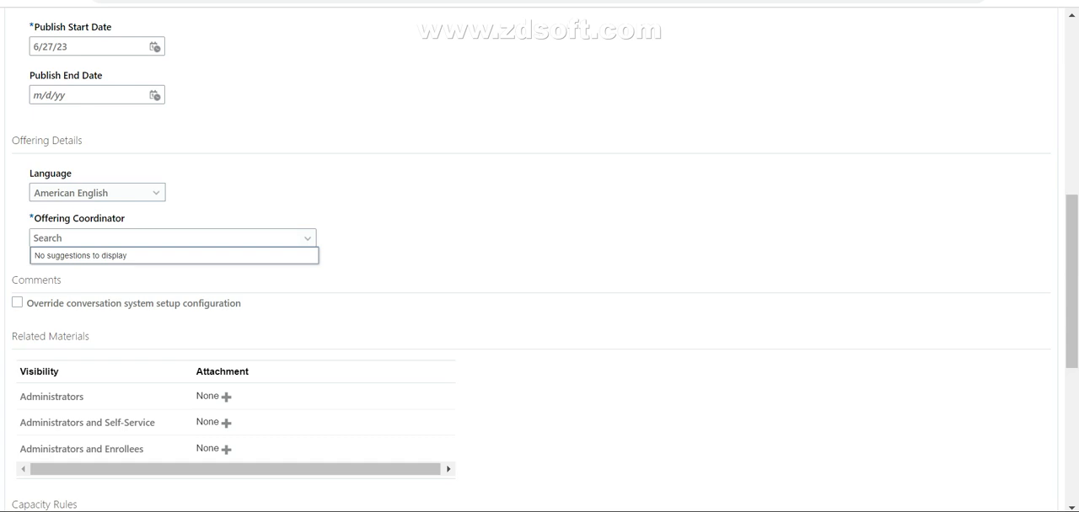
{"action": "key", "text": "alt+Tab"}
{"action": "left_click", "coordinate": [606, 14]}
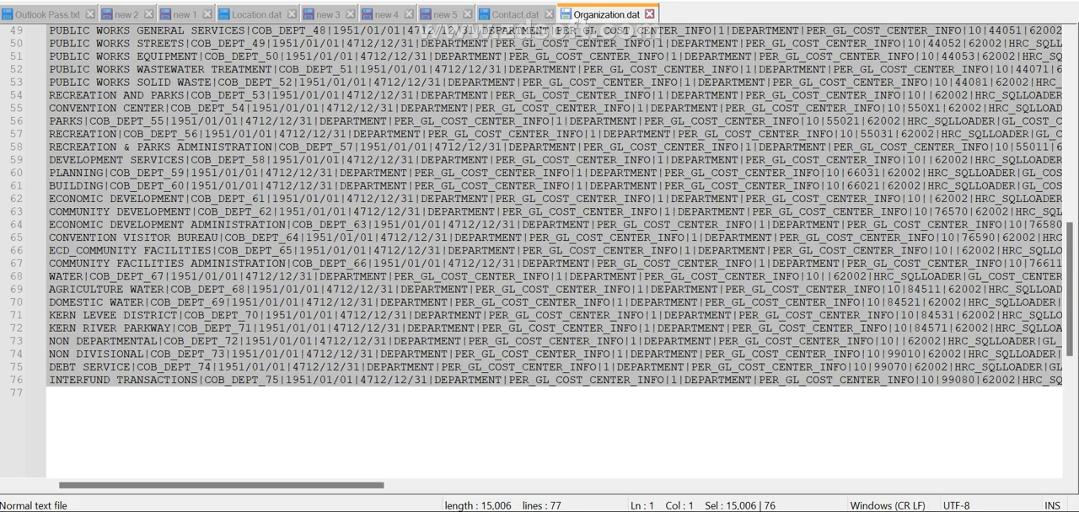
{"action": "key", "text": "alt+Tab"}
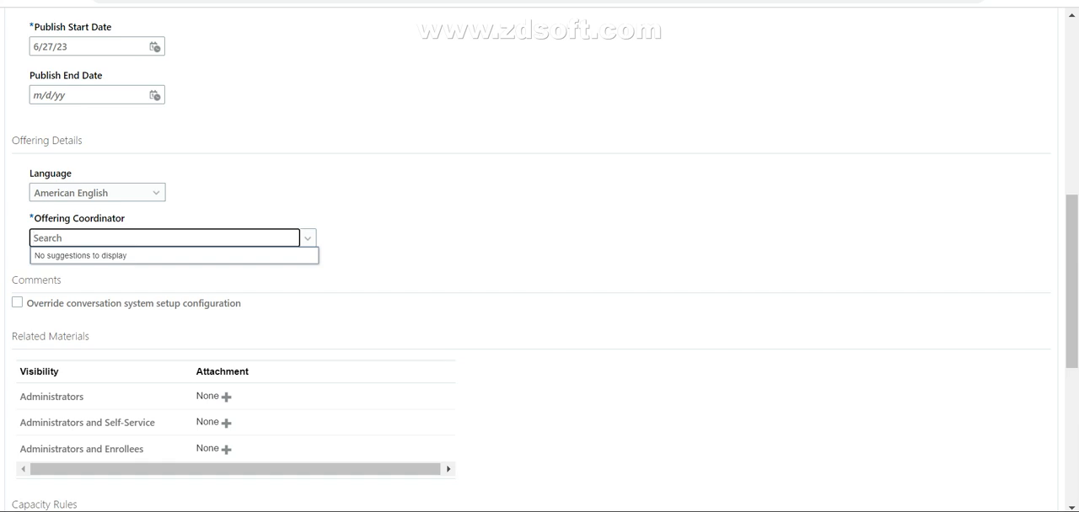
{"action": "scroll", "coordinate": [539, 253], "scroll_direction": "up", "scroll_amount": 6}
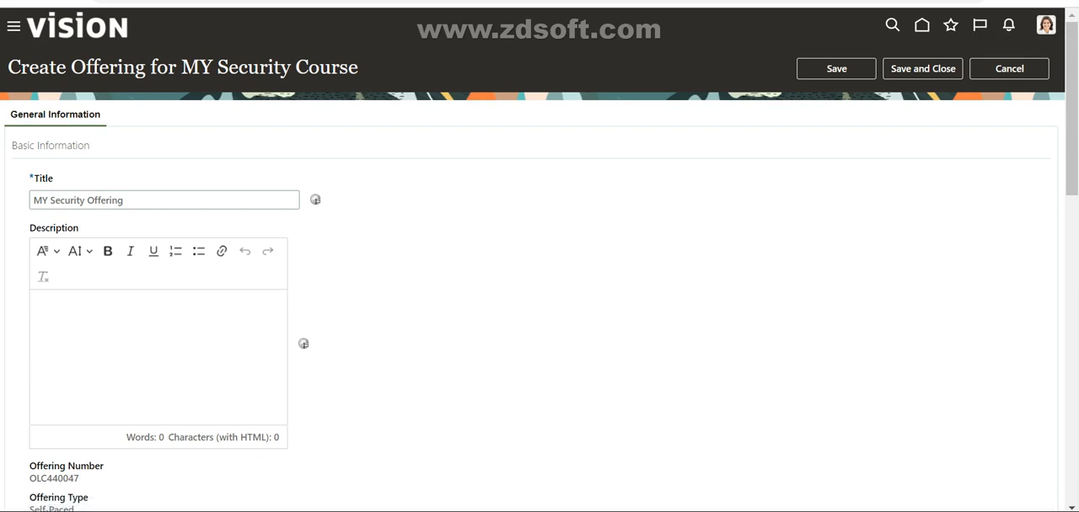
{"action": "left_click", "coordinate": [853, 511]}
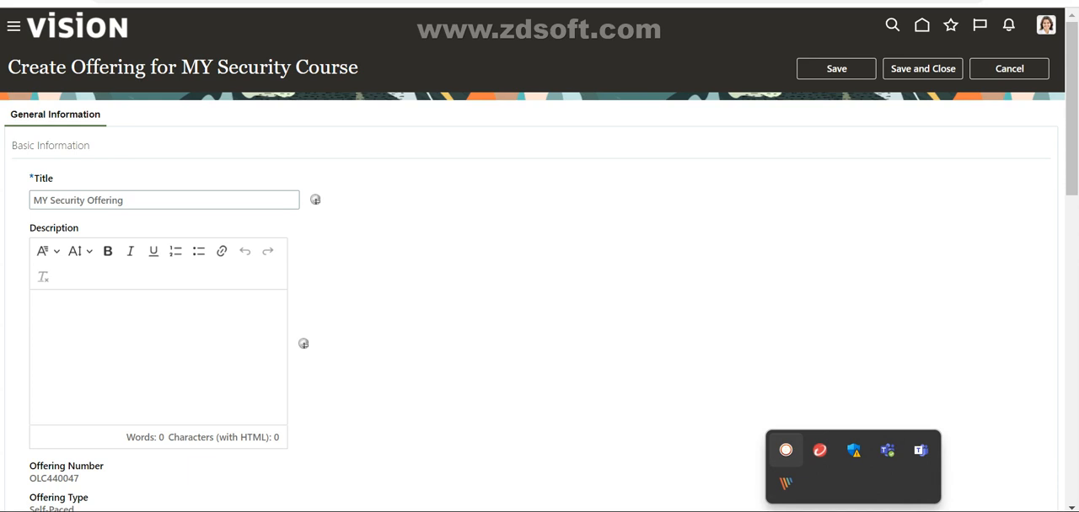
{"action": "left_click", "coordinate": [853, 511]}
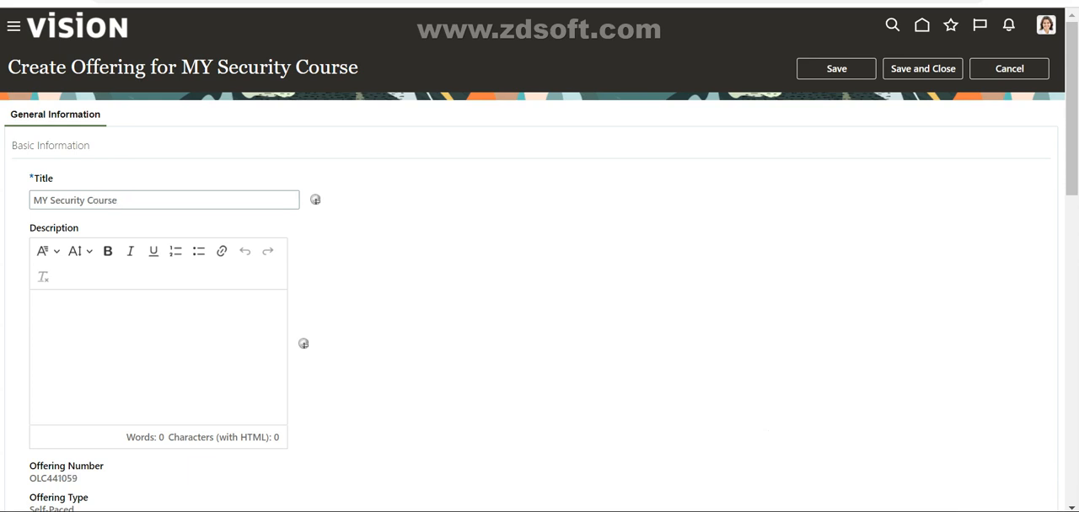
Step: Replace the default title of the restarted self-paced offering with "MY Security Offering"
{"action": "scroll", "coordinate": [532, 259], "scroll_direction": "down", "scroll_amount": 3}
{"action": "scroll", "coordinate": [533, 260], "scroll_direction": "up", "scroll_amount": 3}
{"action": "left_click", "coordinate": [118, 201]}
{"action": "key", "text": "BackSpace"}
{"action": "key", "text": "BackSpace"}
{"action": "key", "text": "BackSpace"}
{"action": "key", "text": "BackSpace"}
{"action": "key", "text": "BackSpace"}
{"action": "key", "text": "BackSpace"}
{"action": "type", "text": "O"}
{"action": "key", "text": "BackSpace"}
{"action": "type", "text": "Offering"}
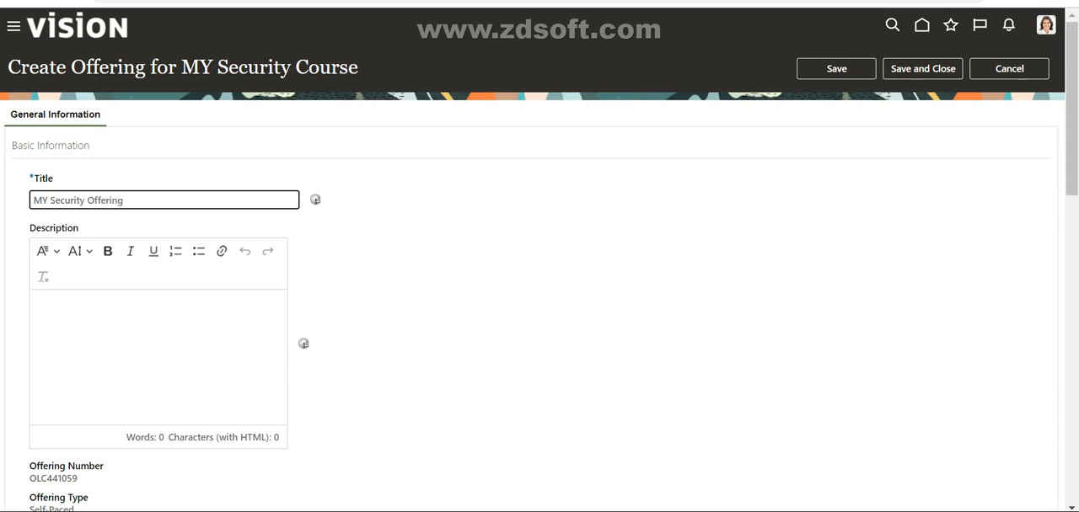
Step: Check the remaining offering settings down to capacity, pricing and payment, and save and close the offering
{"action": "left_click", "coordinate": [539, 295]}
{"action": "scroll", "coordinate": [539, 295], "scroll_direction": "down", "scroll_amount": 6}
{"action": "scroll", "coordinate": [539, 295], "scroll_direction": "down", "scroll_amount": 4}
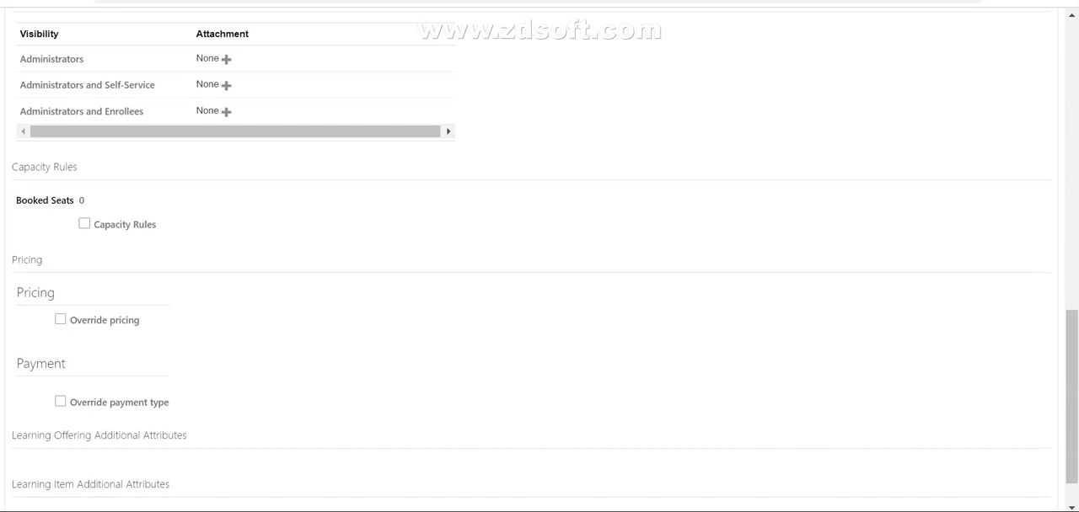
{"action": "scroll", "coordinate": [539, 295], "scroll_direction": "up", "scroll_amount": 10}
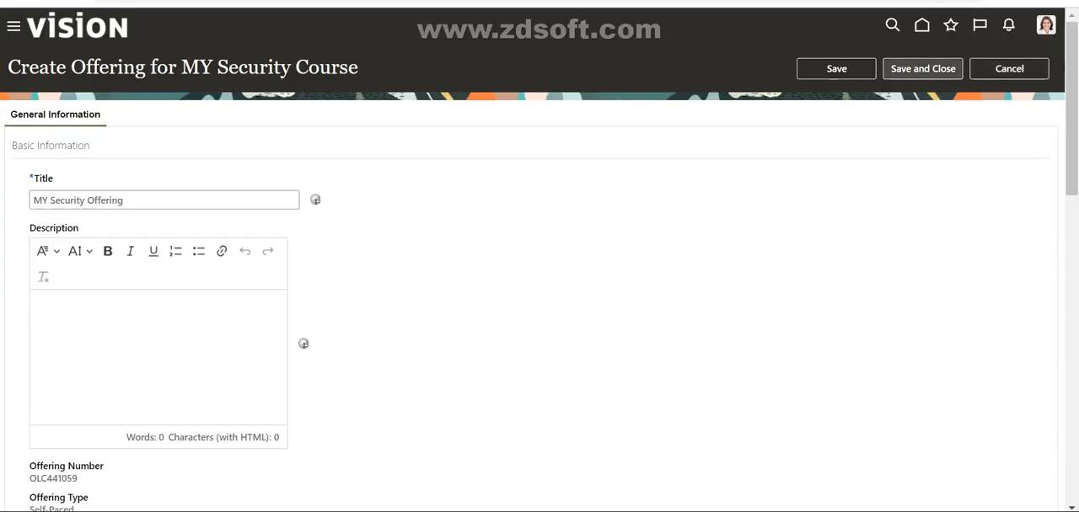
{"action": "left_click", "coordinate": [922, 68]}
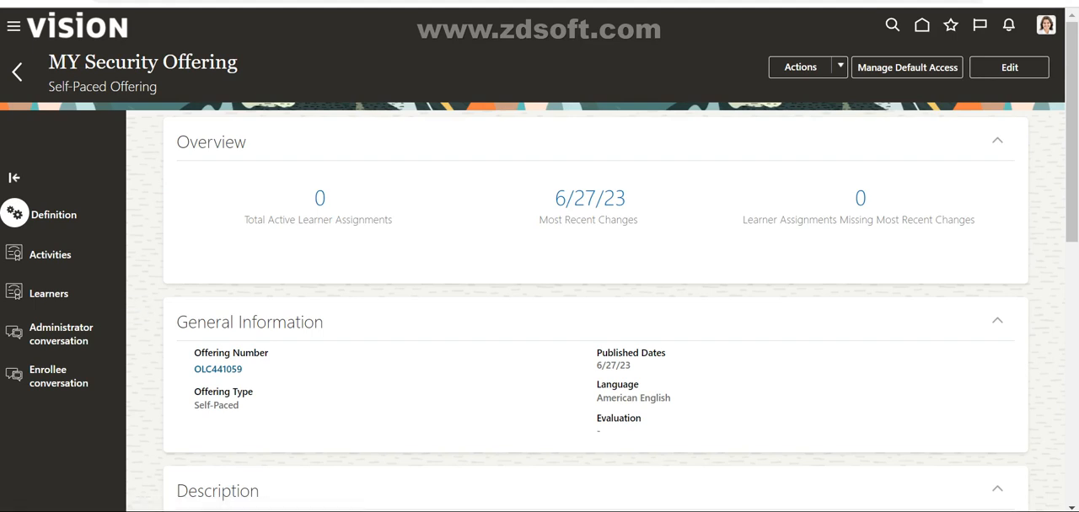
Step: Add a self-paced activity to the offering and title it "MY Security Activity"
{"action": "scroll", "coordinate": [595, 311], "scroll_direction": "down", "scroll_amount": 5}
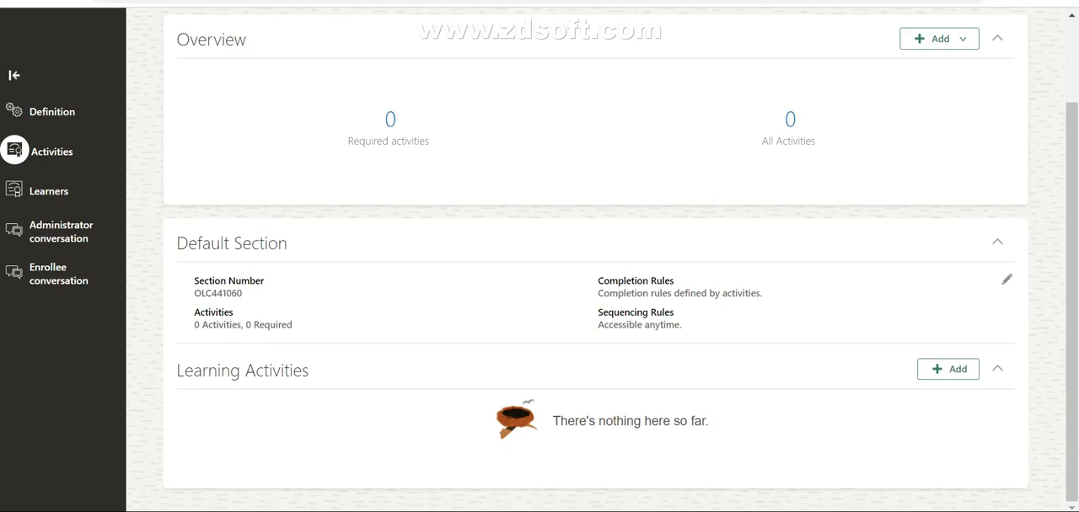
{"action": "scroll", "coordinate": [595, 259], "scroll_direction": "up", "scroll_amount": 2}
{"action": "left_click", "coordinate": [940, 142]}
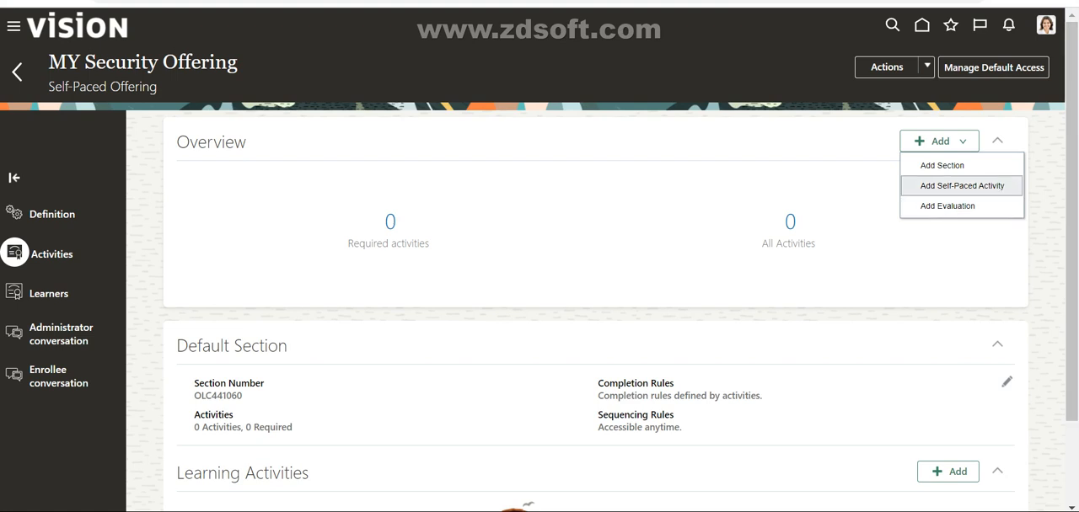
{"action": "left_click", "coordinate": [962, 185]}
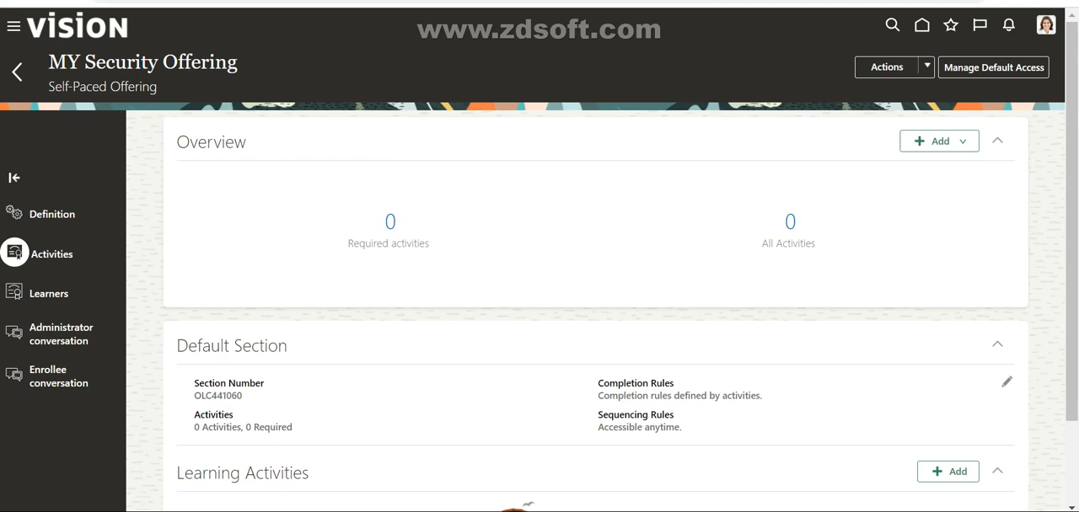
{"action": "scroll", "coordinate": [533, 260], "scroll_direction": "up", "scroll_amount": 1}
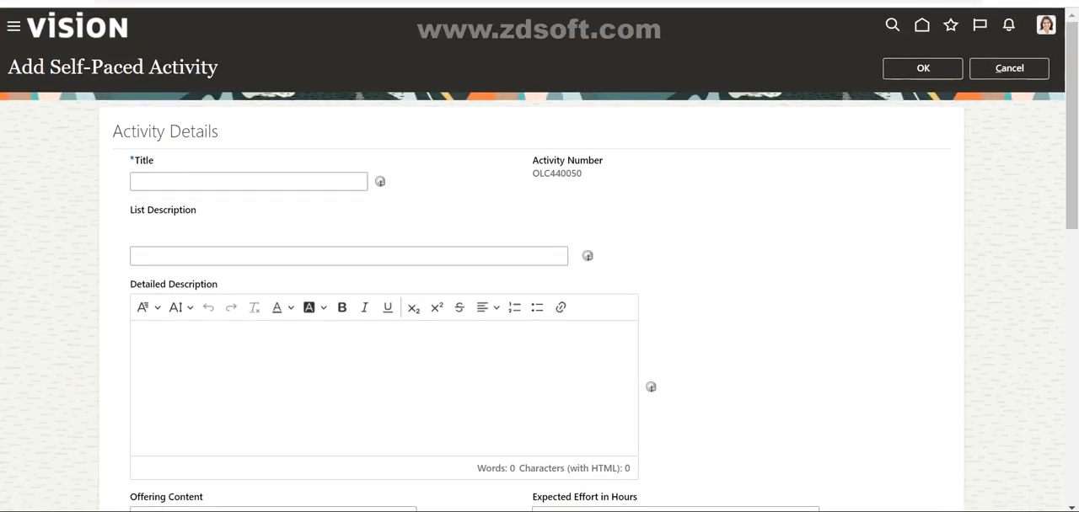
{"action": "left_click", "coordinate": [248, 181]}
{"action": "type", "text": "MY Se"}
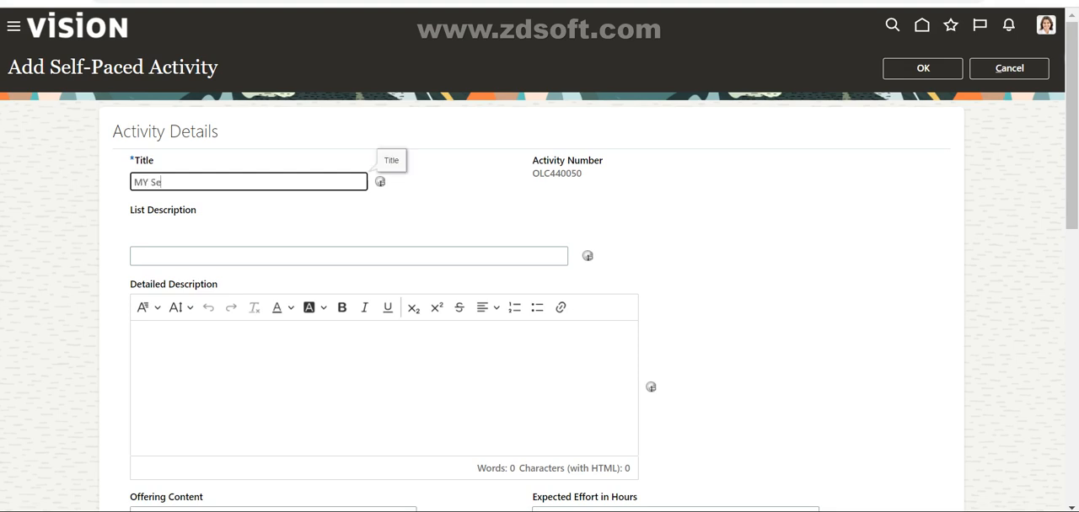
{"action": "type", "text": "curity Activity"}
Step: Leave the activity's descriptions empty and select the PDF "MY Security Check" as its offering content
{"action": "left_click", "coordinate": [349, 256]}
{"action": "scroll", "coordinate": [349, 257], "scroll_direction": "down", "scroll_amount": 2}
{"action": "left_click", "coordinate": [349, 228]}
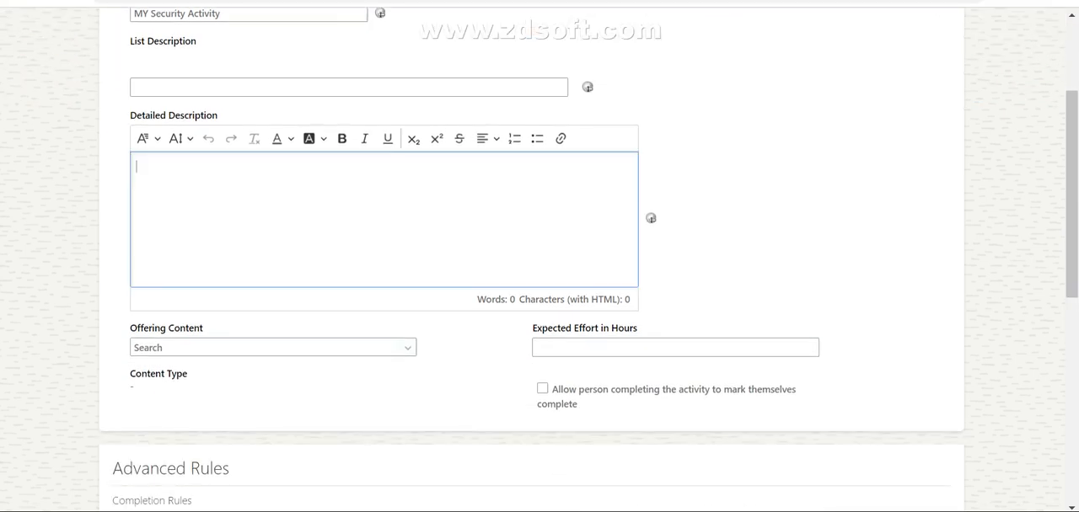
{"action": "scroll", "coordinate": [349, 227], "scroll_direction": "down", "scroll_amount": 1}
{"action": "scroll", "coordinate": [349, 227], "scroll_direction": "down", "scroll_amount": 2}
{"action": "left_click", "coordinate": [264, 179]}
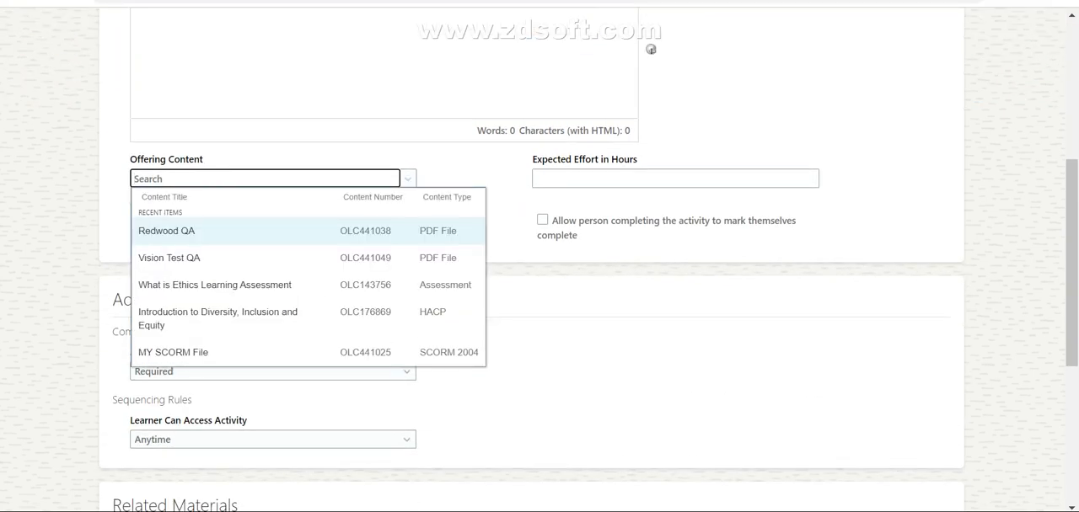
{"action": "type", "text": "MY S"}
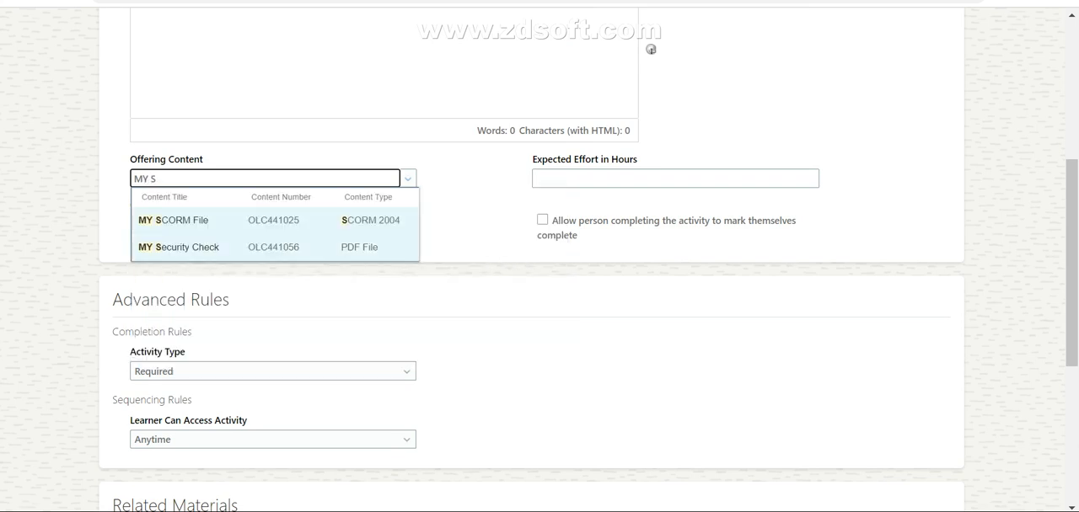
{"action": "left_click", "coordinate": [178, 247]}
Step: Check the activity's completion rules, sequencing rules and related materials, and confirm adding the activity
{"action": "scroll", "coordinate": [651, 49], "scroll_direction": "down", "scroll_amount": 1}
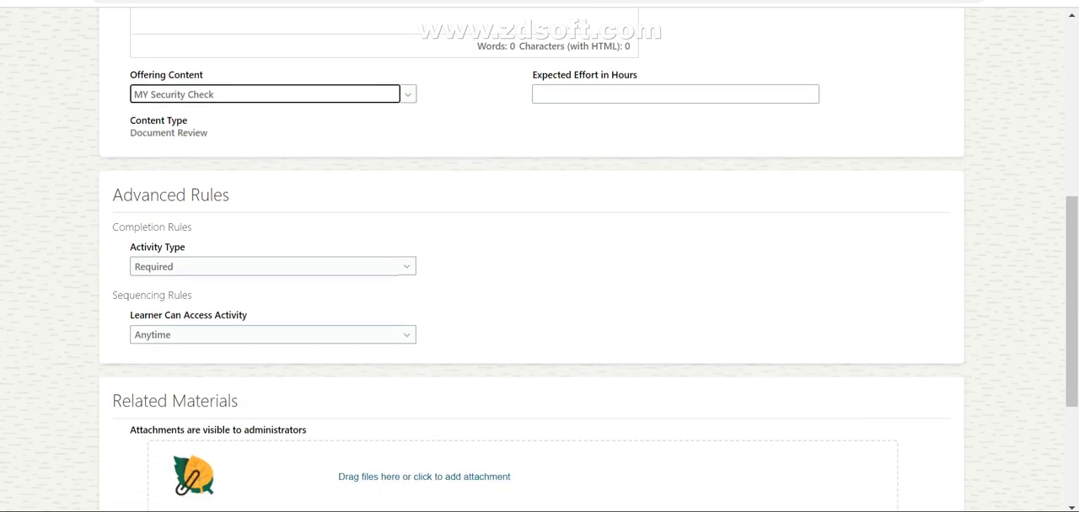
{"action": "scroll", "coordinate": [539, 252], "scroll_direction": "down", "scroll_amount": 3}
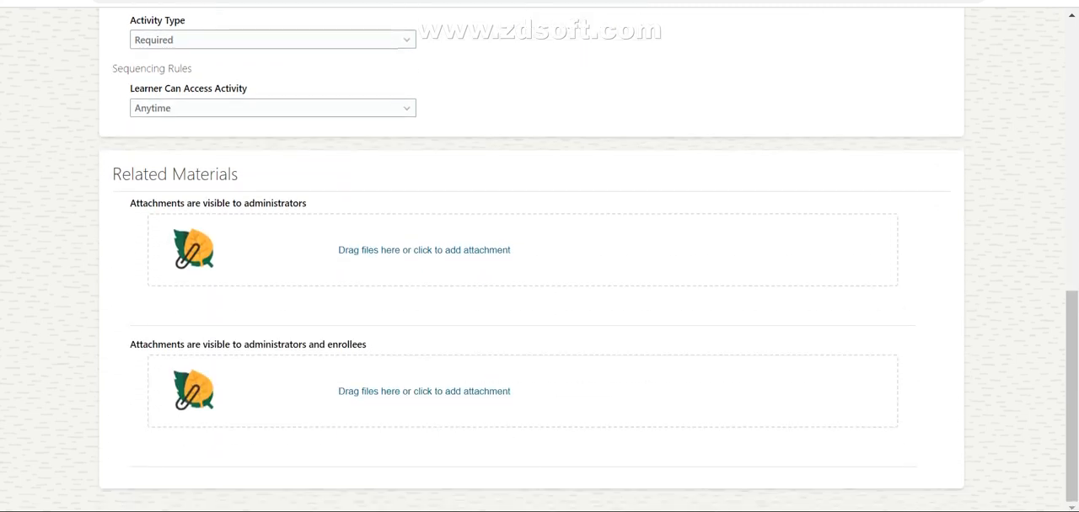
{"action": "scroll", "coordinate": [651, 75], "scroll_direction": "up", "scroll_amount": 4}
{"action": "scroll", "coordinate": [539, 253], "scroll_direction": "down", "scroll_amount": 1}
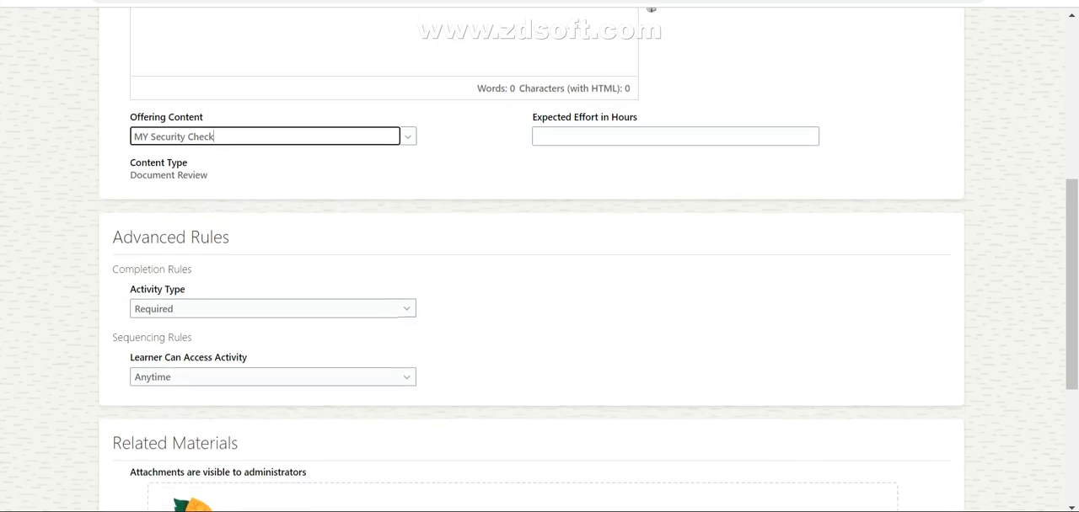
{"action": "left_click", "coordinate": [407, 293]}
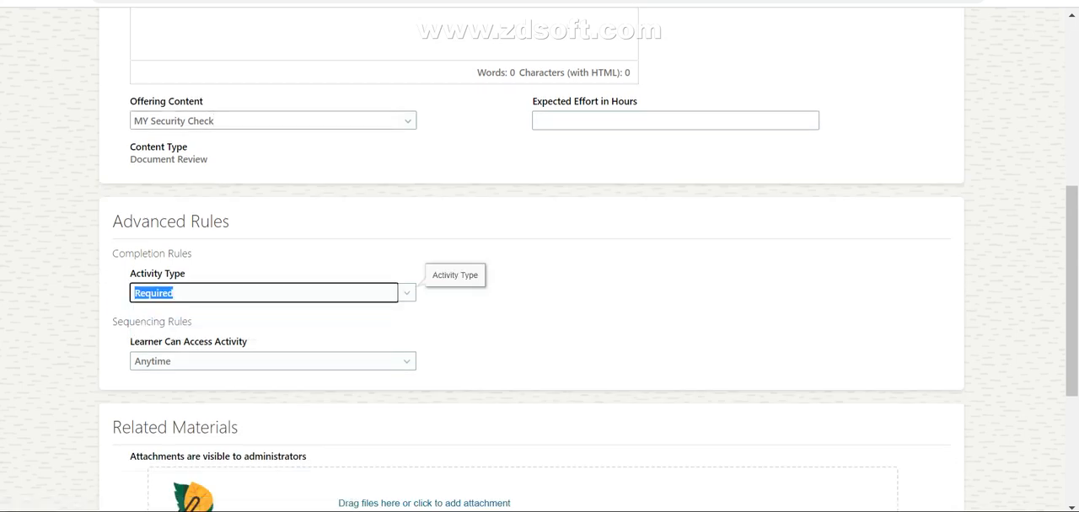
{"action": "left_click", "coordinate": [406, 362]}
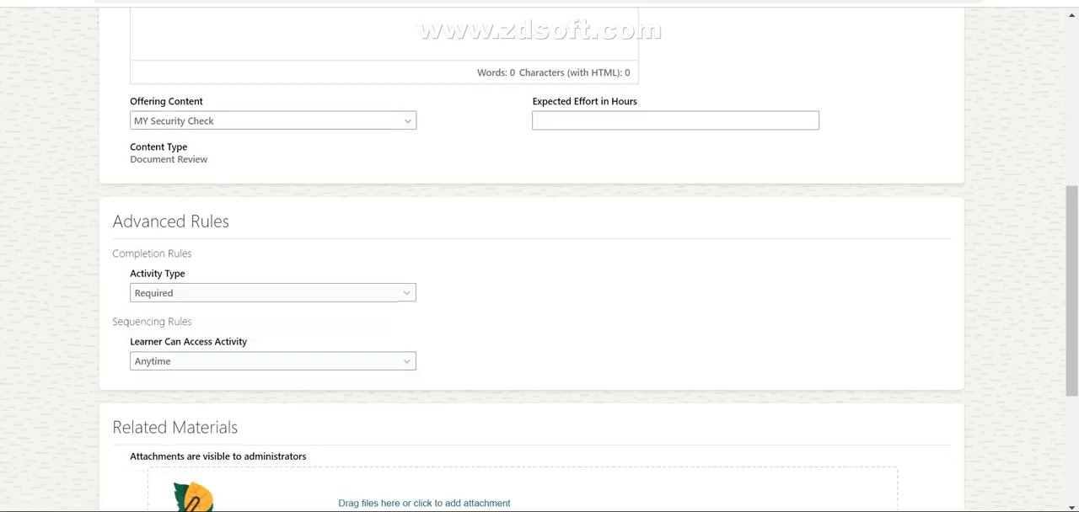
{"action": "scroll", "coordinate": [539, 253], "scroll_direction": "up", "scroll_amount": 5}
{"action": "scroll", "coordinate": [539, 253], "scroll_direction": "down", "scroll_amount": 2}
{"action": "scroll", "coordinate": [540, 252], "scroll_direction": "up", "scroll_amount": 1}
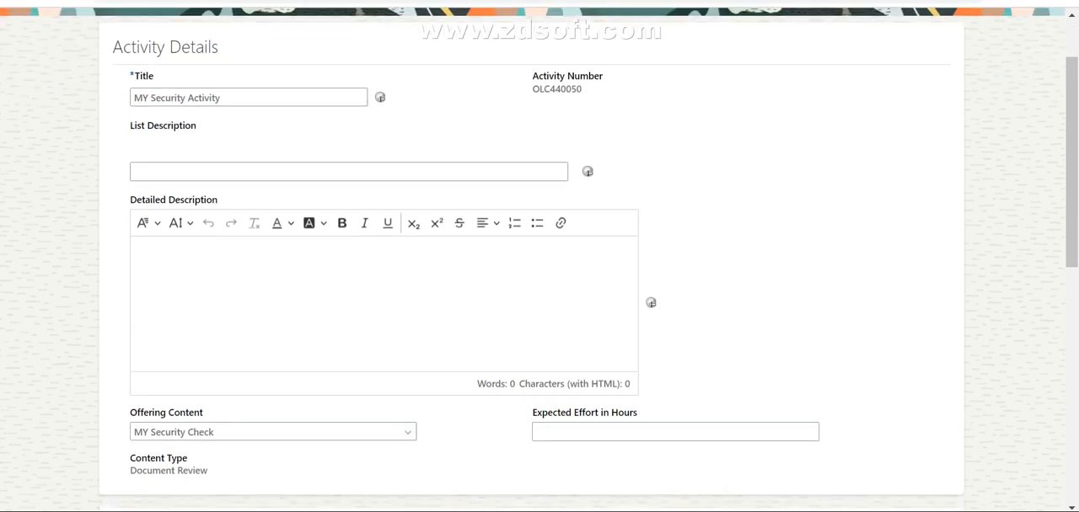
{"action": "scroll", "coordinate": [539, 253], "scroll_direction": "up", "scroll_amount": 1}
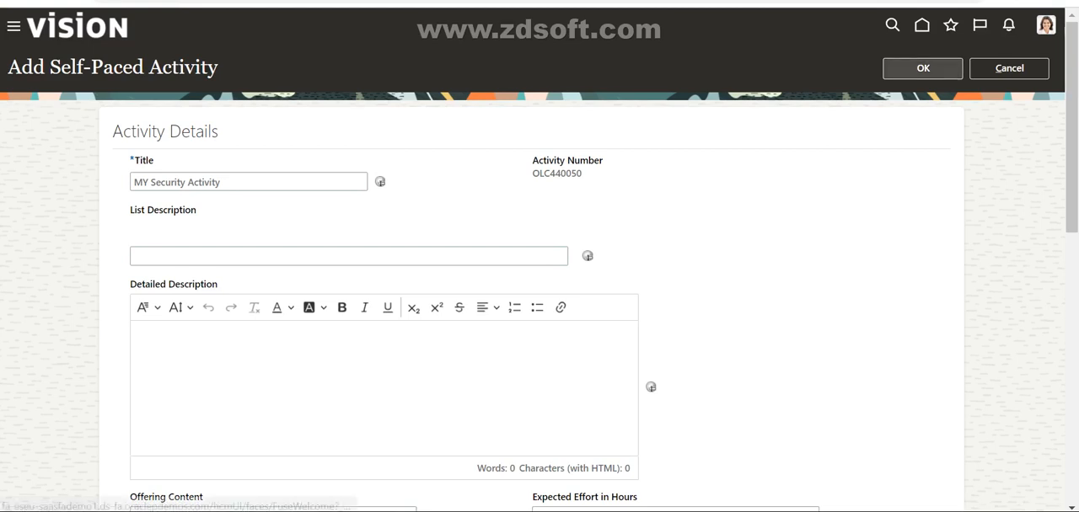
{"action": "left_click", "coordinate": [923, 69]}
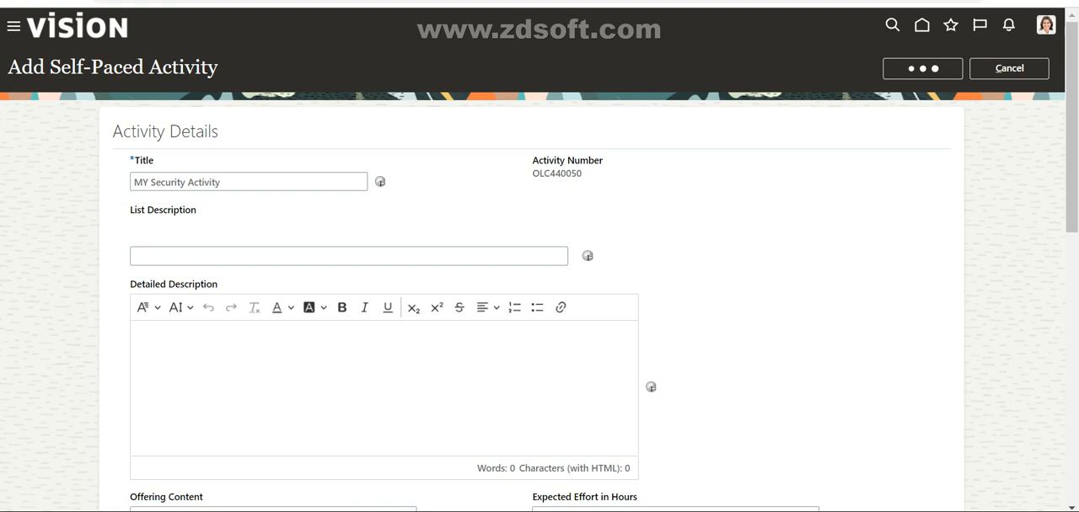
Step: Review the added learning activity, inspect the advanced rules offered for a second self-paced activity, and cancel that form
{"action": "scroll", "coordinate": [595, 295], "scroll_direction": "down", "scroll_amount": 2}
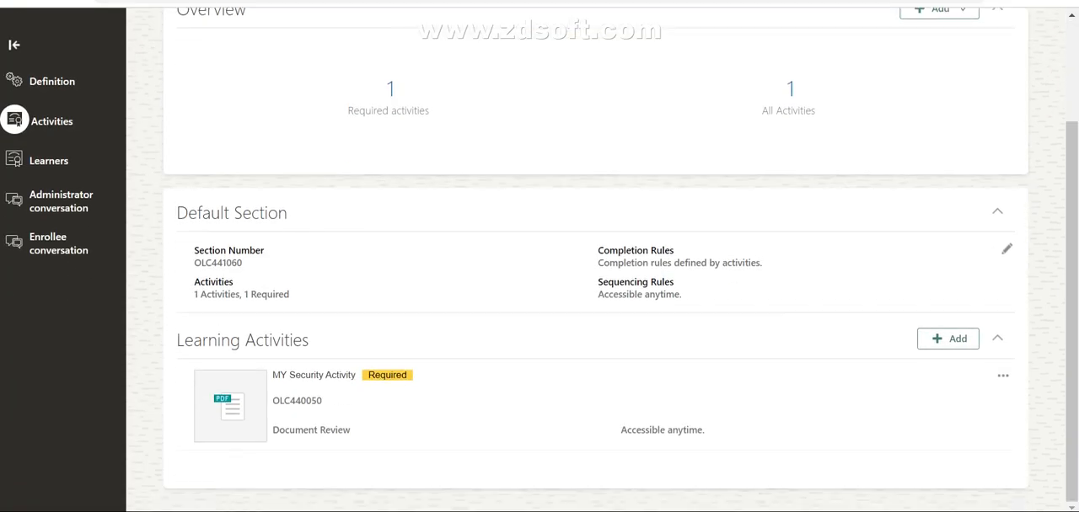
{"action": "scroll", "coordinate": [595, 295], "scroll_direction": "up", "scroll_amount": 2}
{"action": "scroll", "coordinate": [595, 294], "scroll_direction": "down", "scroll_amount": 2}
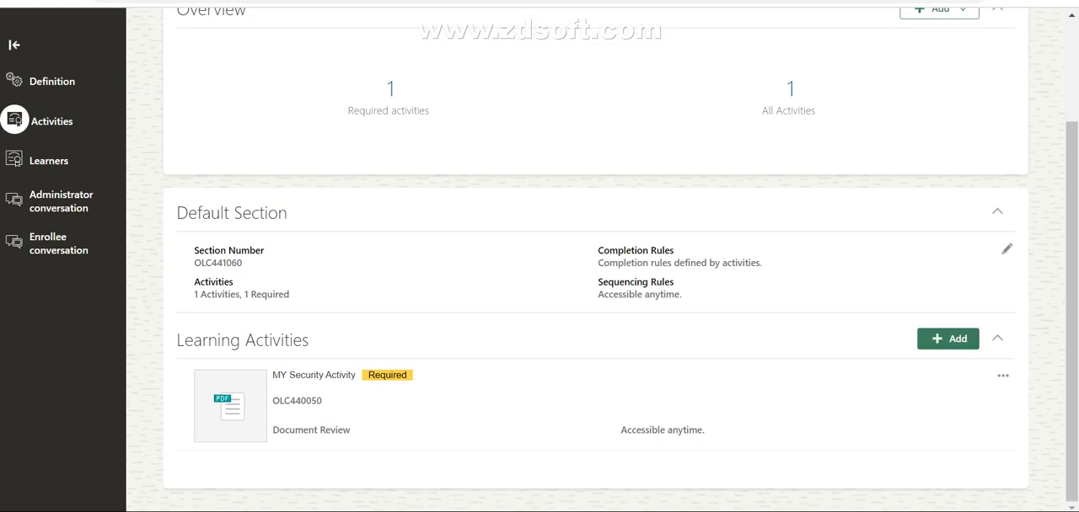
{"action": "left_click", "coordinate": [948, 339]}
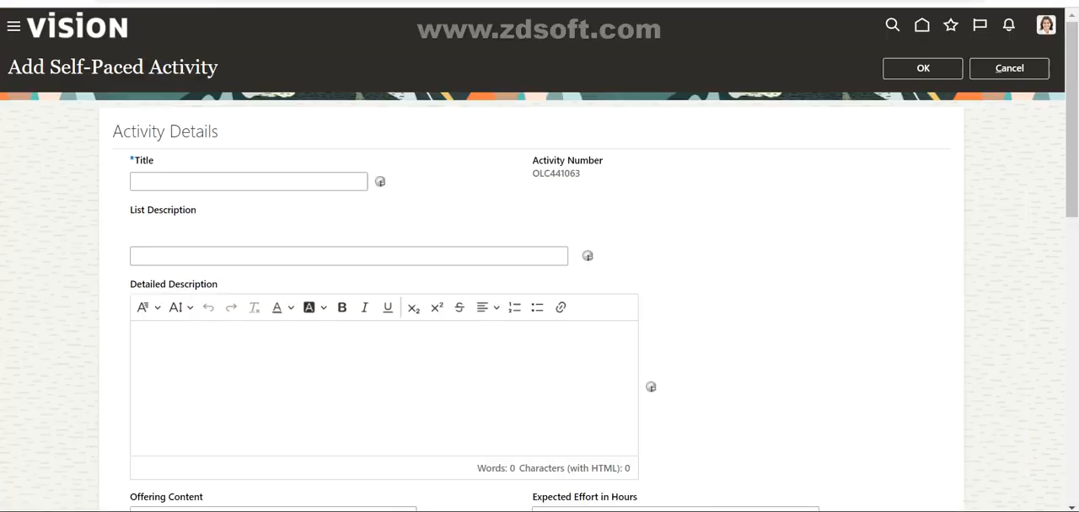
{"action": "scroll", "coordinate": [539, 253], "scroll_direction": "down", "scroll_amount": 7}
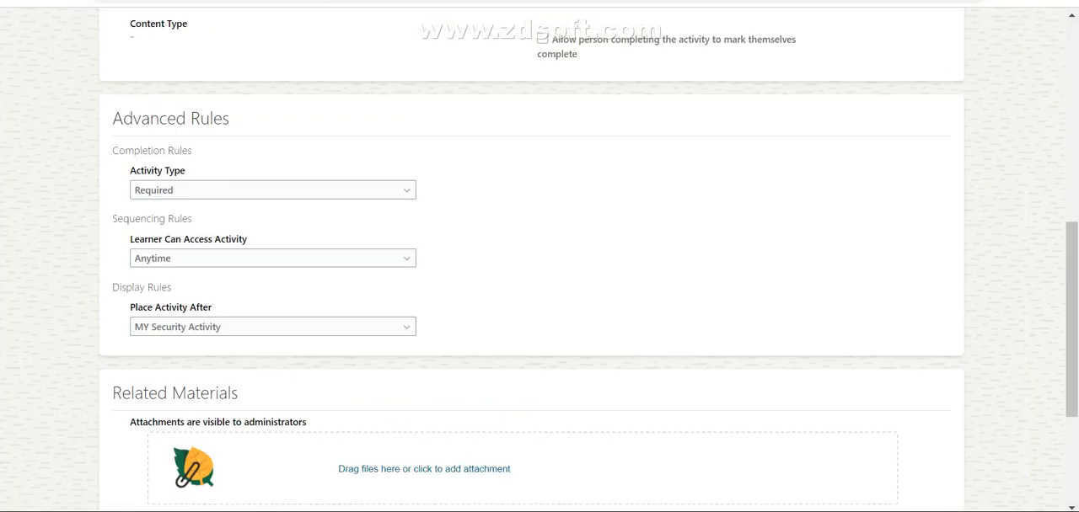
{"action": "scroll", "coordinate": [540, 253], "scroll_direction": "up", "scroll_amount": 7}
{"action": "left_click", "coordinate": [1009, 69]}
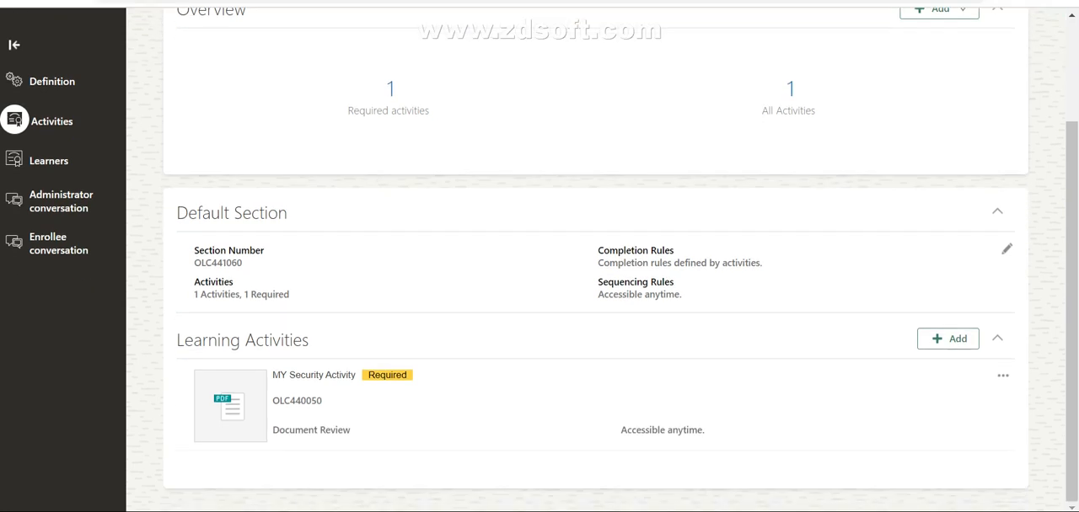
Step: Add an evaluation to the offering that overrides the system default with "Learning - Hazardous Materials"
{"action": "left_click", "coordinate": [938, 142]}
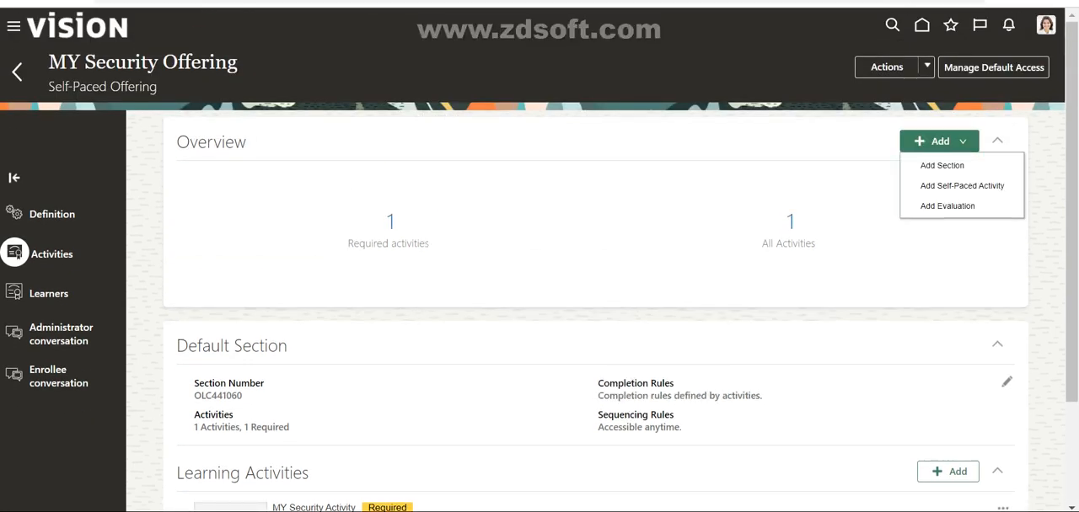
{"action": "left_click", "coordinate": [947, 206]}
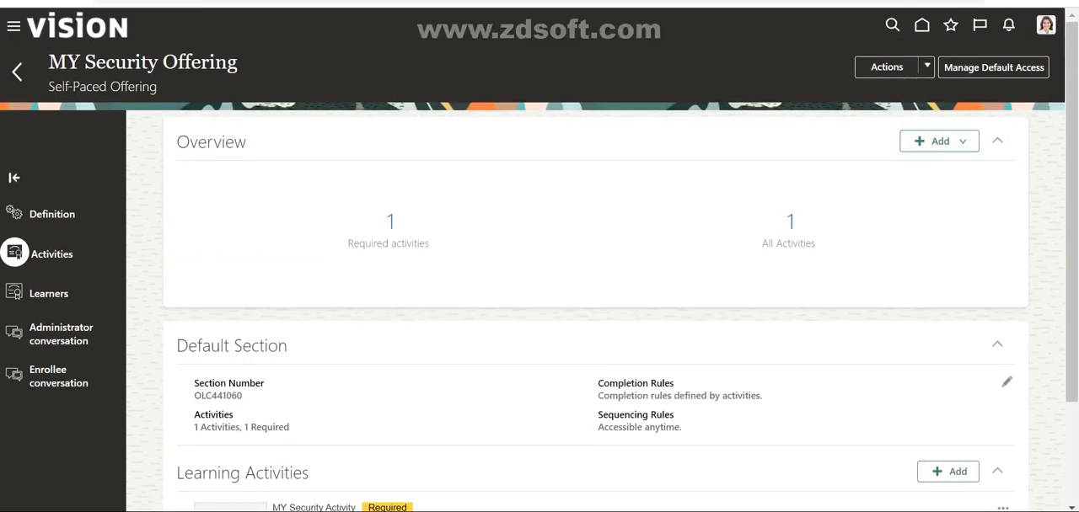
{"action": "scroll", "coordinate": [589, 295], "scroll_direction": "down", "scroll_amount": 3}
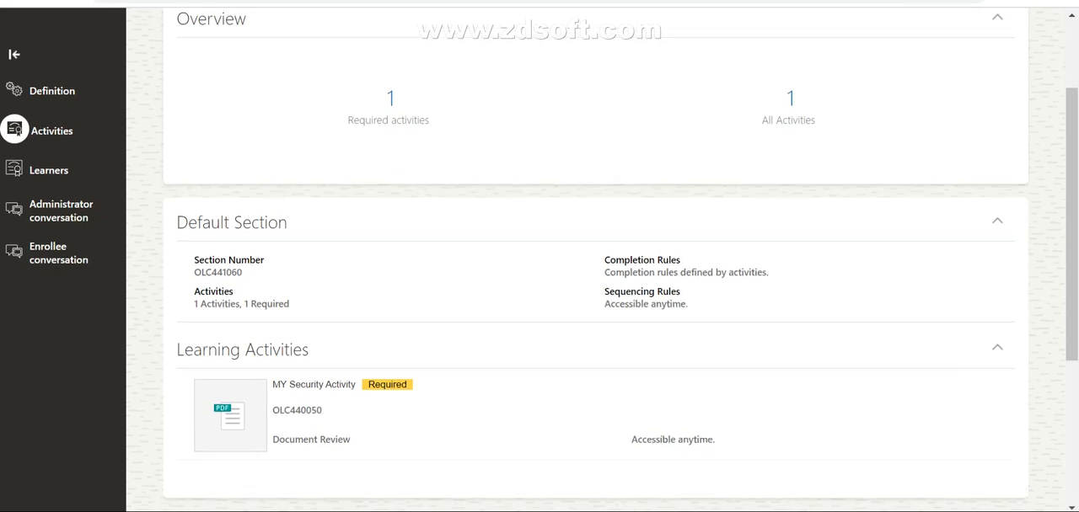
{"action": "left_click", "coordinate": [312, 353]}
{"action": "left_click", "coordinate": [469, 397]}
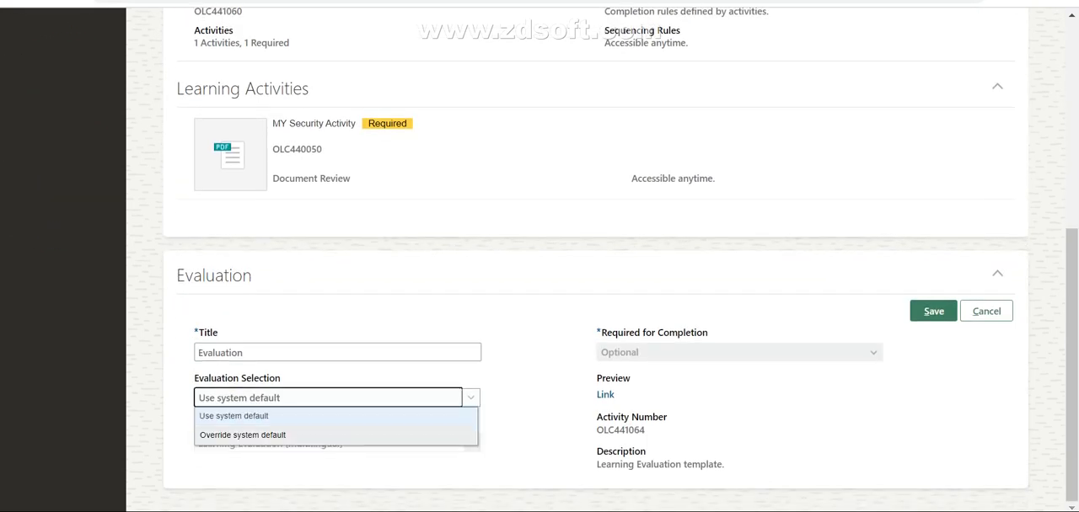
{"action": "left_click", "coordinate": [245, 436]}
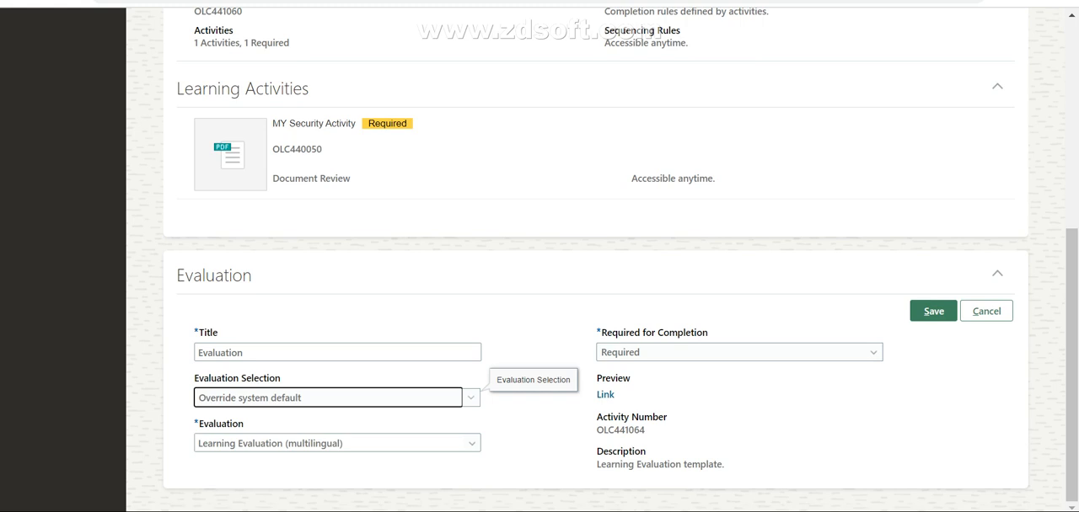
{"action": "left_click", "coordinate": [472, 444]}
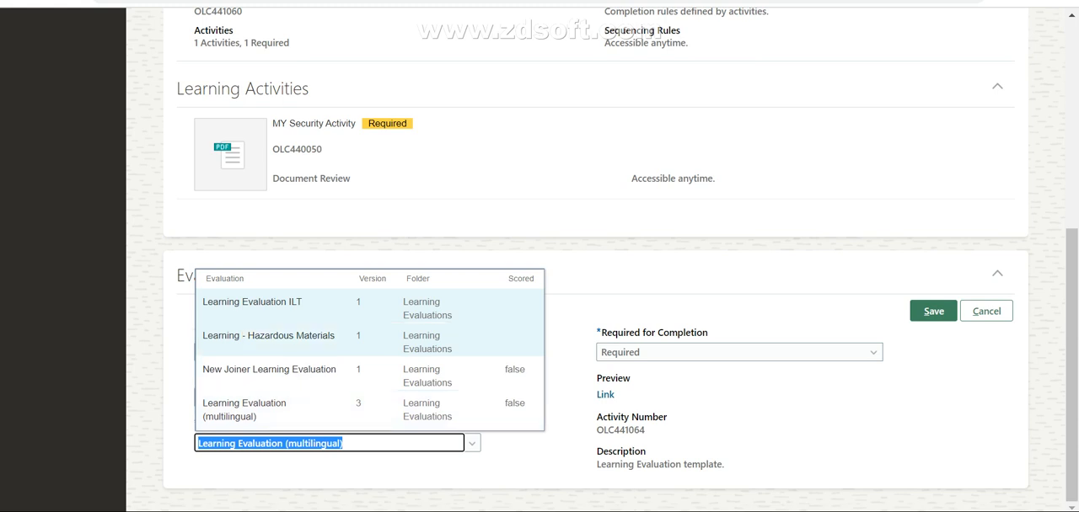
{"action": "left_click", "coordinate": [270, 342]}
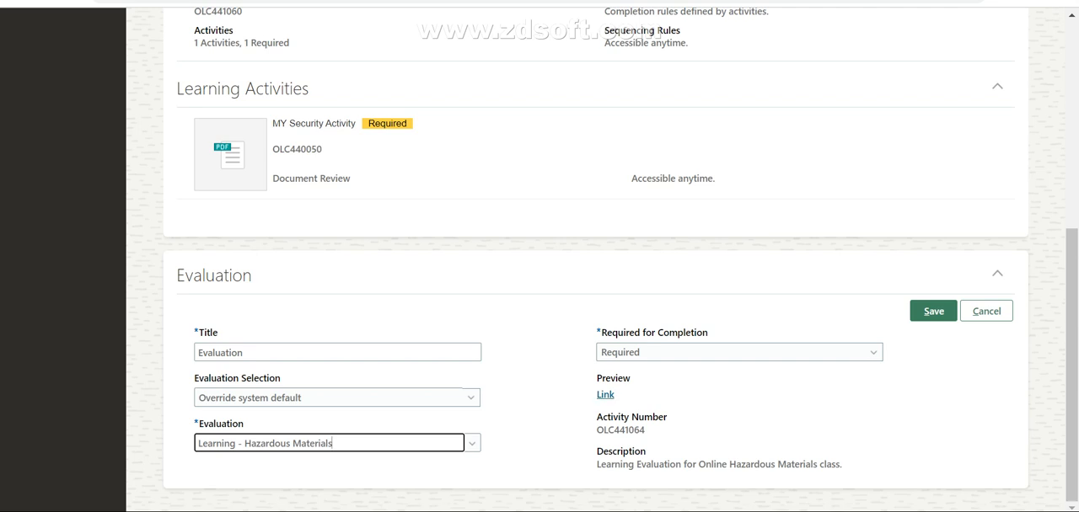
Step: Preview the selected evaluation's questionnaire, look through its questions, and return to the evaluation settings
{"action": "left_click", "coordinate": [605, 394]}
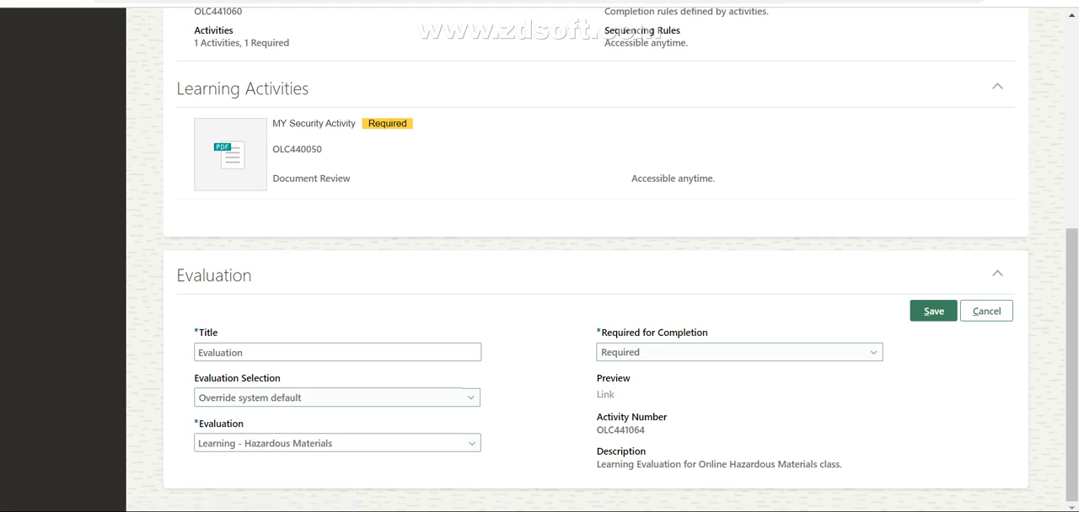
{"action": "scroll", "coordinate": [539, 252], "scroll_direction": "down", "scroll_amount": 6}
{"action": "scroll", "coordinate": [540, 253], "scroll_direction": "up", "scroll_amount": 6}
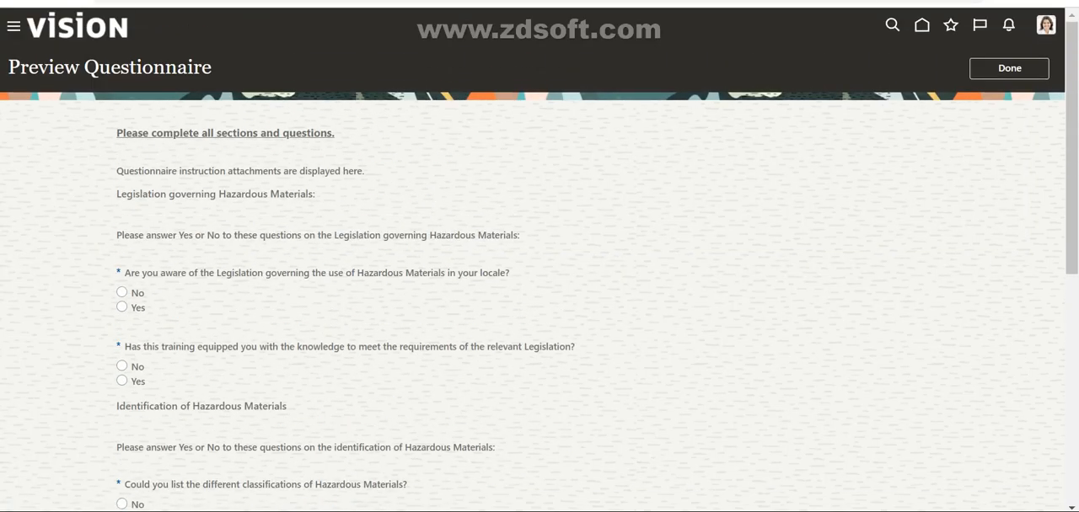
{"action": "left_click", "coordinate": [1008, 69]}
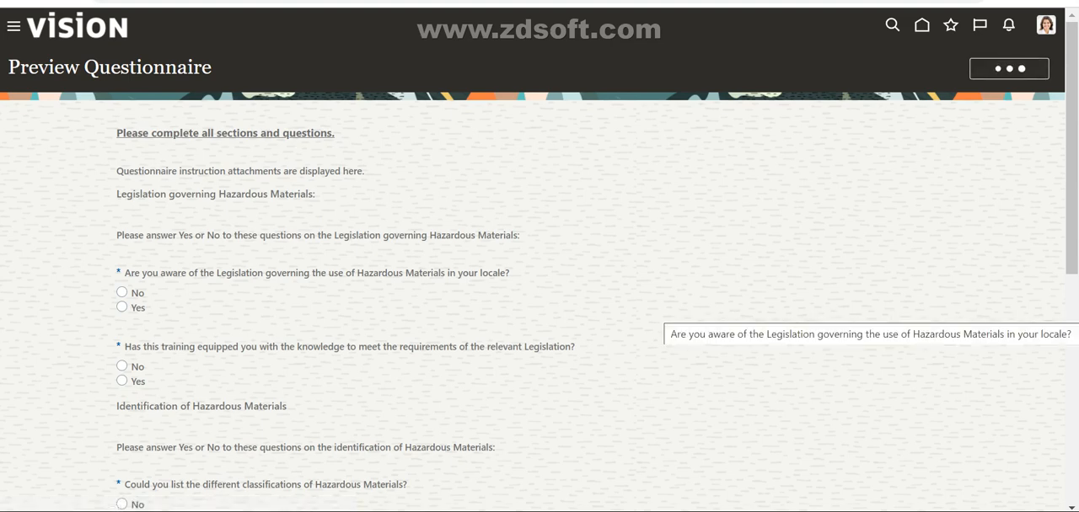
{"action": "scroll", "coordinate": [539, 260], "scroll_direction": "down", "scroll_amount": 8}
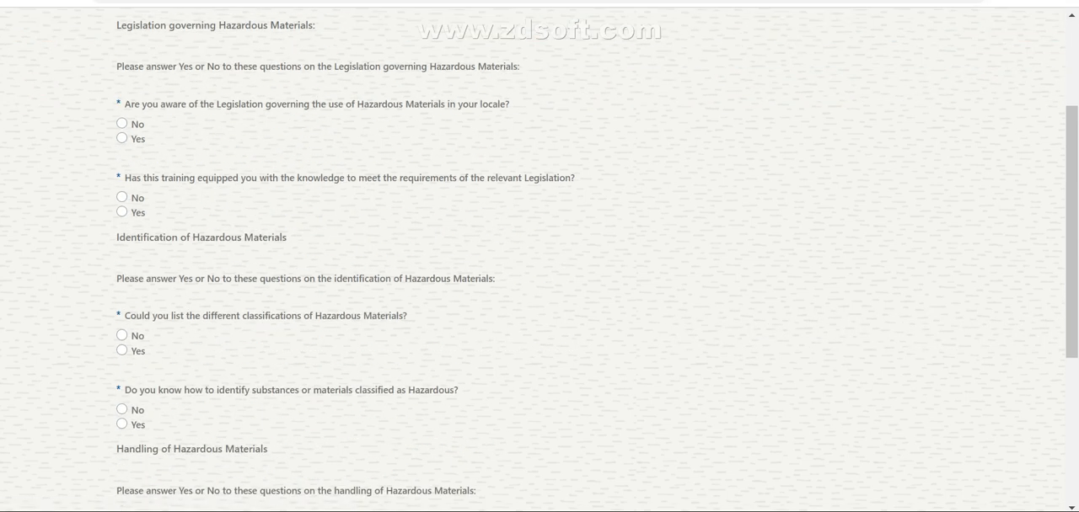
{"action": "scroll", "coordinate": [595, 260], "scroll_direction": "down", "scroll_amount": 2}
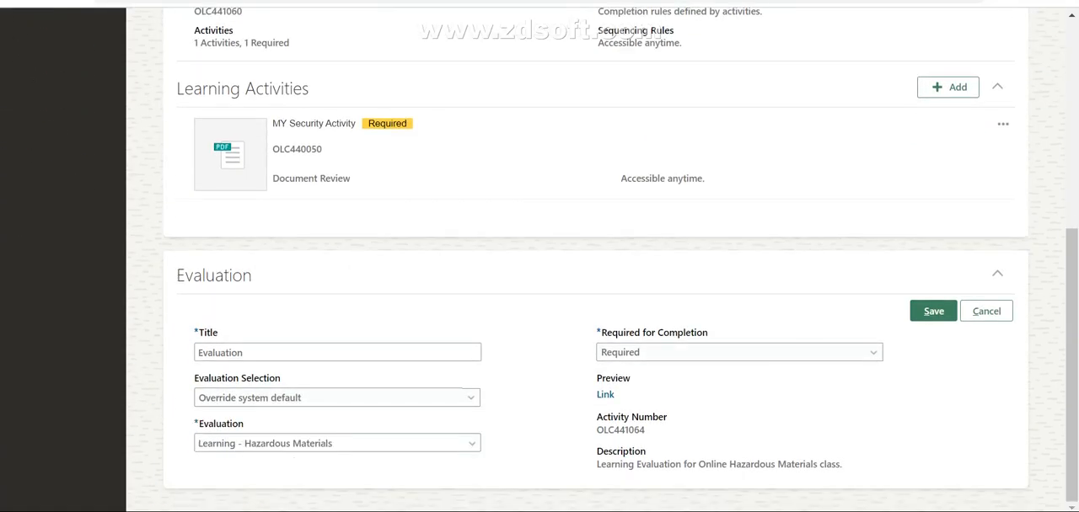
Step: Check the evaluation's Required for Completion options and keep it set to Required
{"action": "left_click", "coordinate": [873, 352]}
{"action": "left_click", "coordinate": [873, 352]}
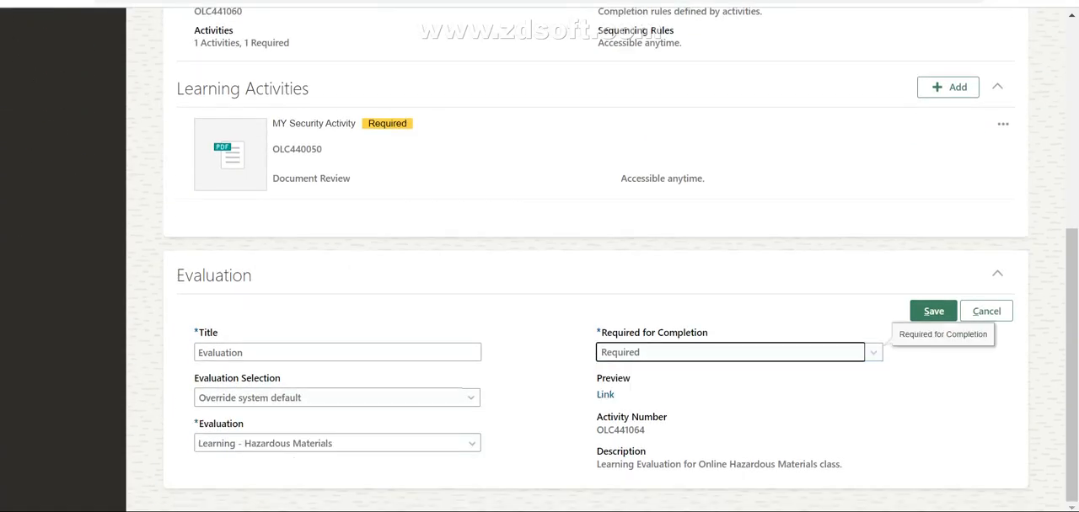
{"action": "left_click", "coordinate": [874, 352]}
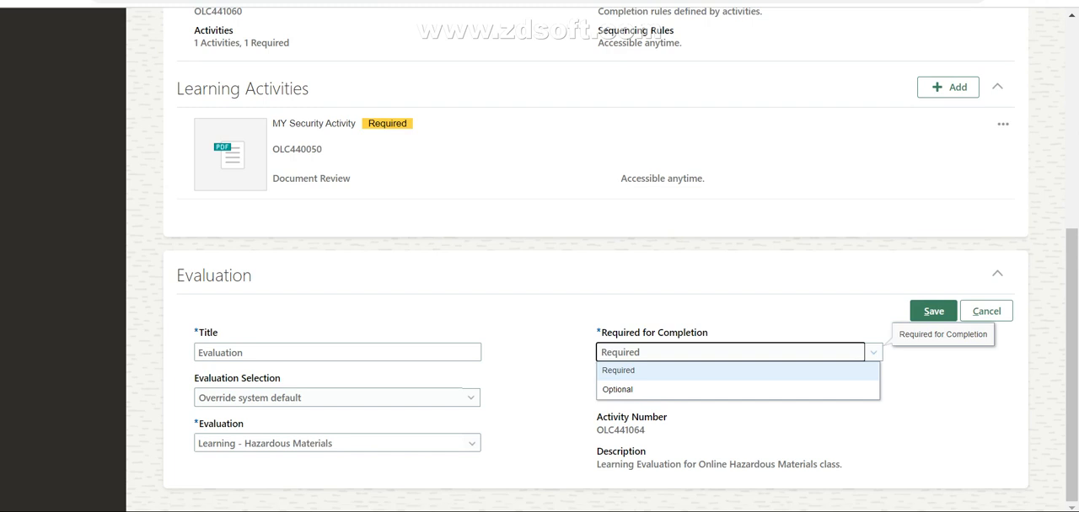
{"action": "left_click", "coordinate": [873, 352]}
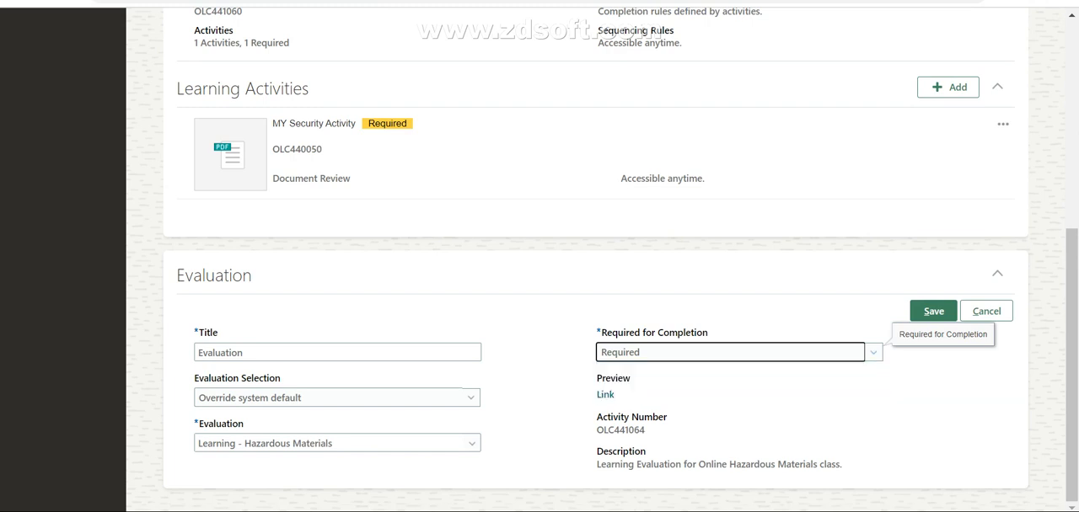
Step: Retitle the evaluation as "MY Security Materials" and save its settings
{"action": "left_click", "coordinate": [337, 352]}
{"action": "key", "text": "BackSpace"}
{"action": "key", "text": "BackSpace"}
{"action": "key", "text": "BackSpace"}
{"action": "key", "text": "BackSpace"}
{"action": "key", "text": "BackSpace"}
{"action": "key", "text": "BackSpace"}
{"action": "key", "text": "BackSpace"}
{"action": "key", "text": "BackSpace"}
{"action": "key", "text": "BackSpace"}
{"action": "type", "text": "m"}
{"action": "key", "text": "BackSpace"}
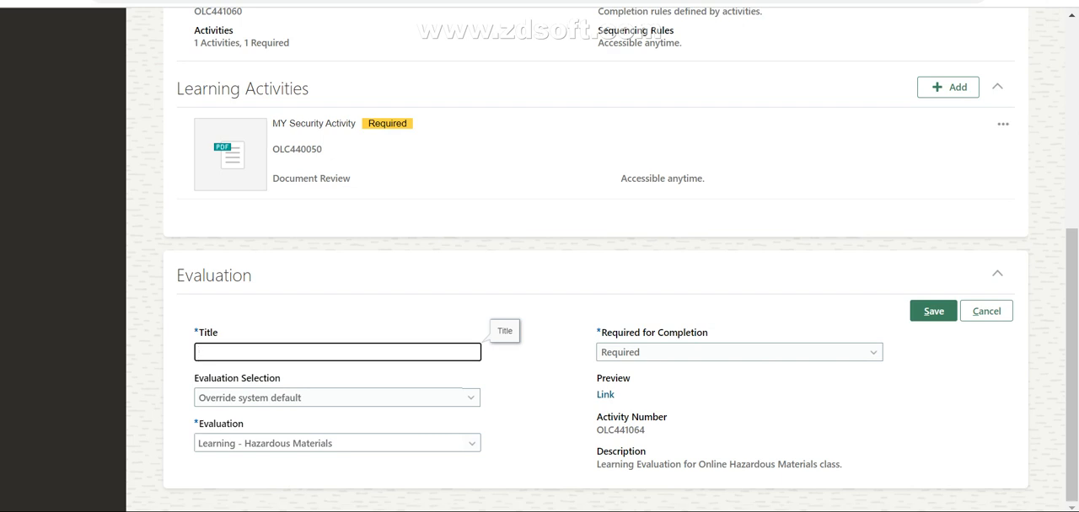
{"action": "type", "text": "MY Security Materials"}
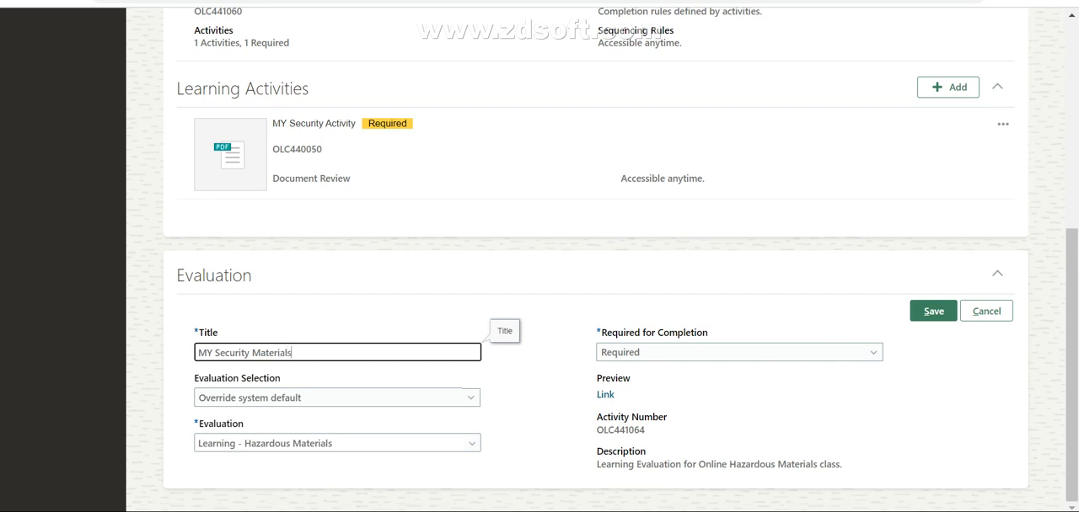
{"action": "left_click", "coordinate": [932, 311]}
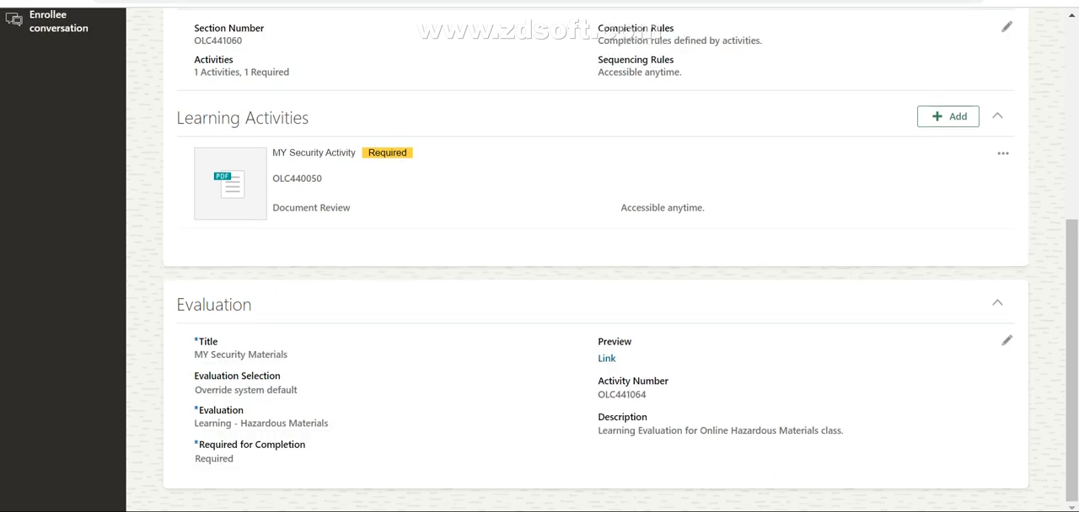
Step: Review the offering's activity overview, default section, learning activity and saved evaluation details
{"action": "scroll", "coordinate": [595, 279], "scroll_direction": "up", "scroll_amount": 4}
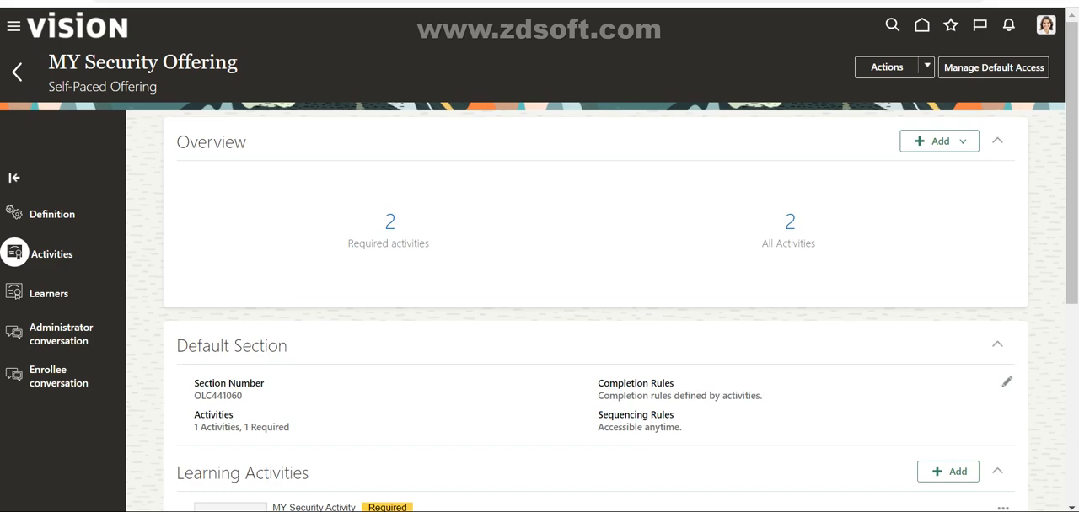
{"action": "scroll", "coordinate": [595, 278], "scroll_direction": "down", "scroll_amount": 4}
{"action": "scroll", "coordinate": [595, 278], "scroll_direction": "up", "scroll_amount": 1}
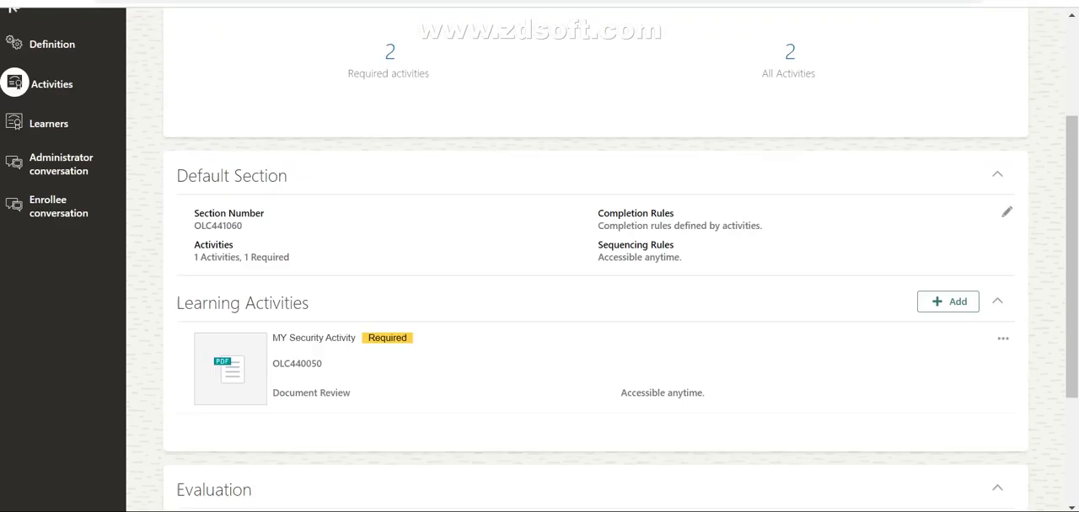
{"action": "scroll", "coordinate": [595, 278], "scroll_direction": "up", "scroll_amount": 3}
{"action": "scroll", "coordinate": [595, 278], "scroll_direction": "down", "scroll_amount": 2}
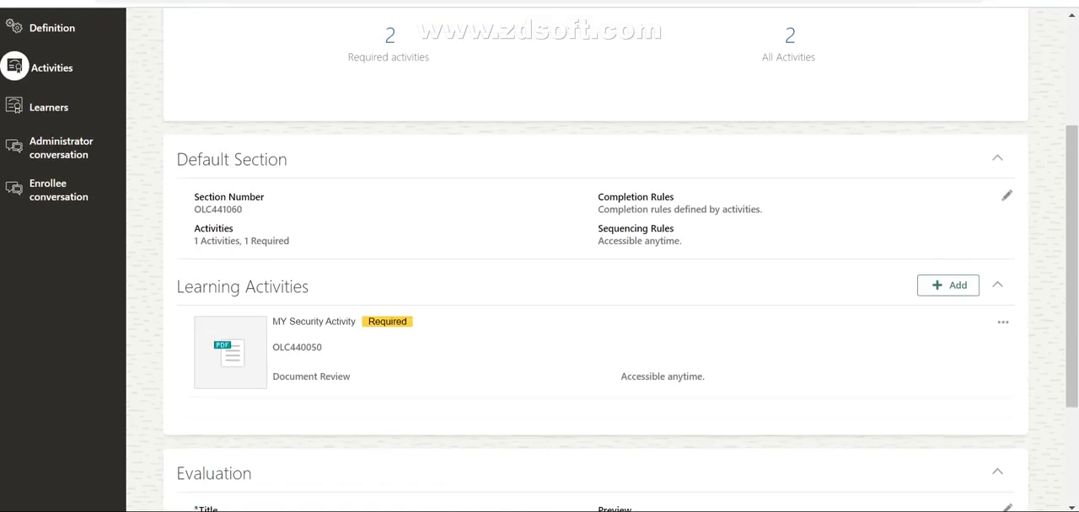
{"action": "scroll", "coordinate": [595, 278], "scroll_direction": "up", "scroll_amount": 1}
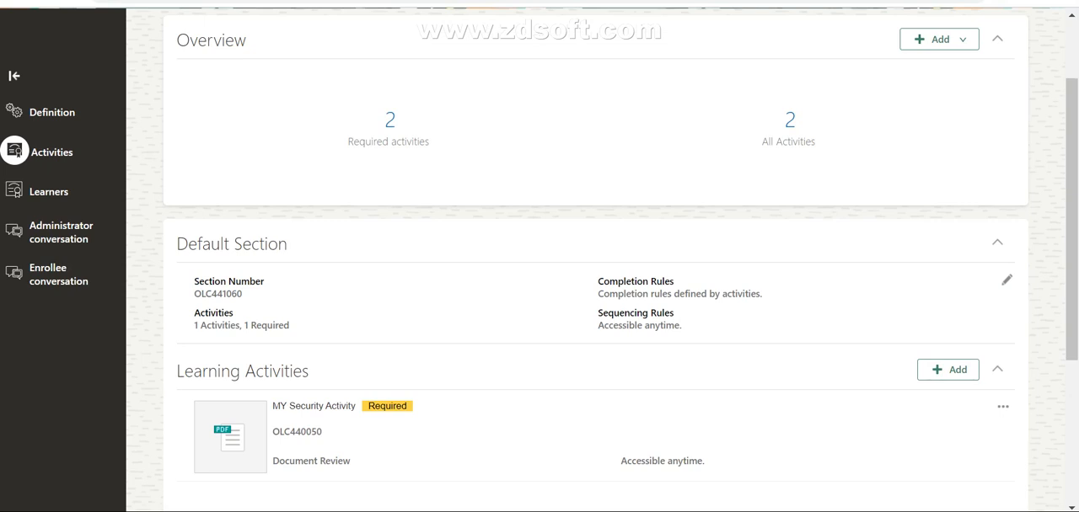
{"action": "left_click_drag", "start_coordinate": [384, 120], "coordinate": [430, 143]}
{"action": "scroll", "coordinate": [595, 279], "scroll_direction": "down", "scroll_amount": 3}
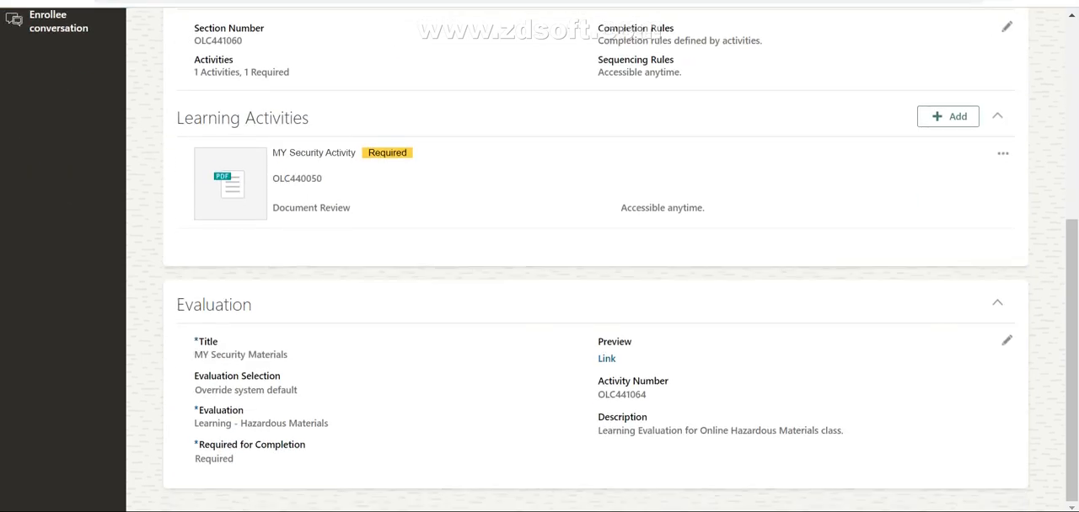
{"action": "scroll", "coordinate": [595, 278], "scroll_direction": "up", "scroll_amount": 4}
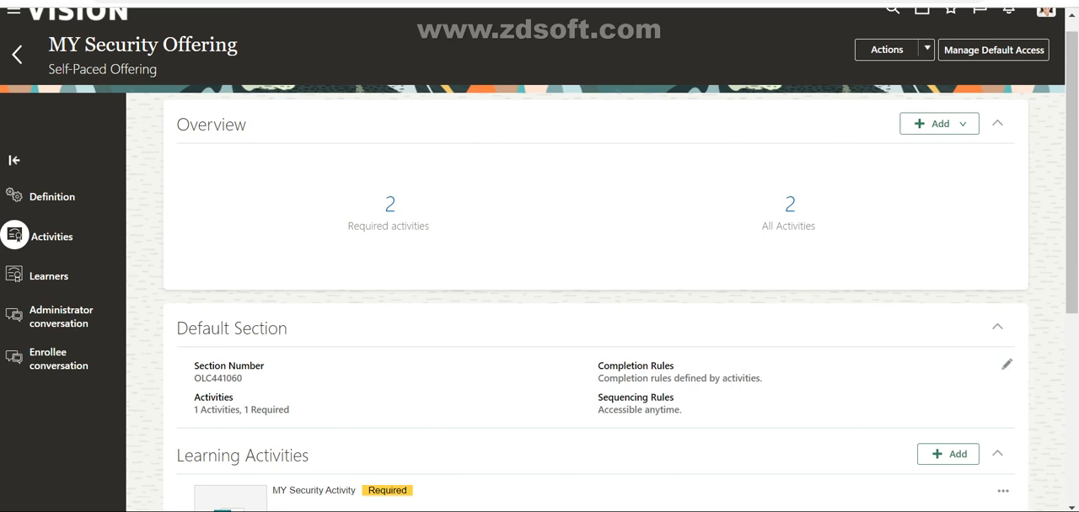
Step: Switch to the PowerPoint slide on the Oracle Learning Cloud business process, check the Learners stage, and return to the offering
{"action": "left_click", "coordinate": [809, 511]}
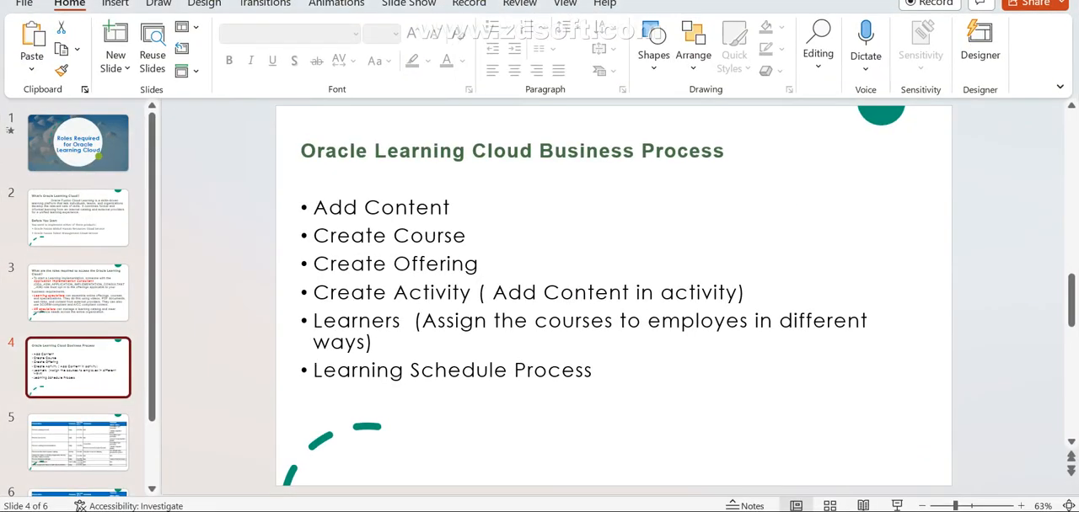
{"action": "left_click", "coordinate": [402, 322]}
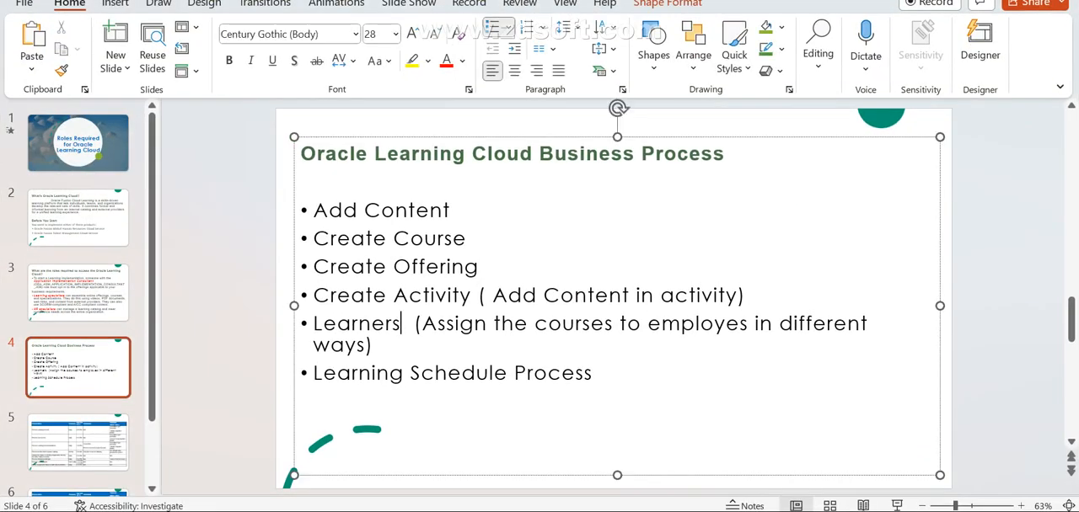
{"action": "key", "text": "alt+Tab"}
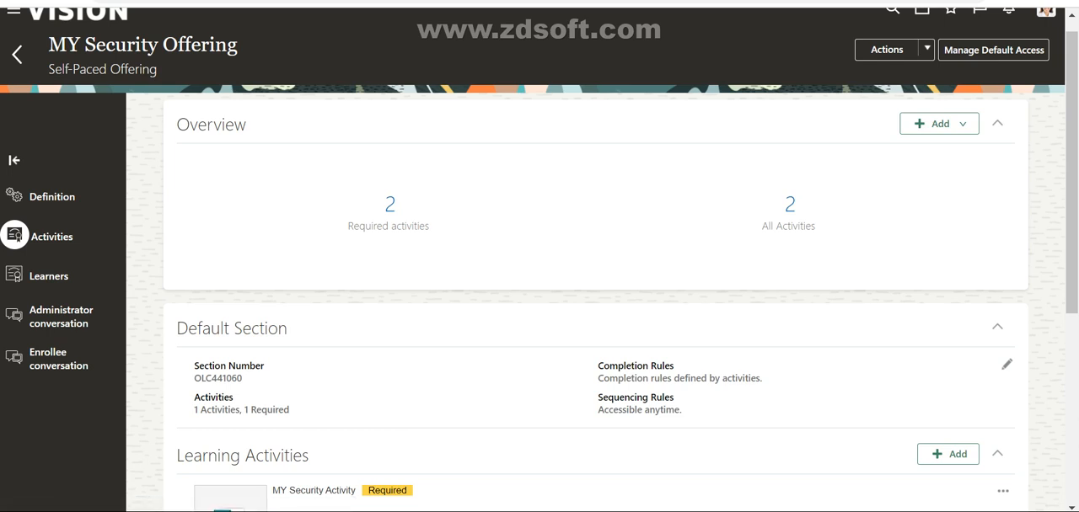
Step: Open the learning assignments of MY Security Offering and start adding learners through a Required Assignment
{"action": "left_click", "coordinate": [49, 276]}
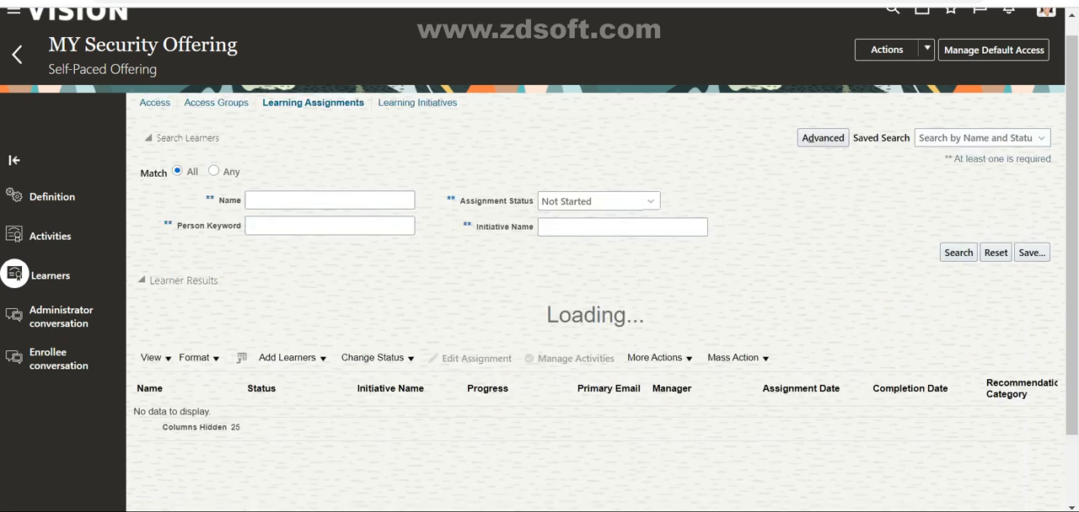
{"action": "scroll", "coordinate": [595, 278], "scroll_direction": "down", "scroll_amount": 1}
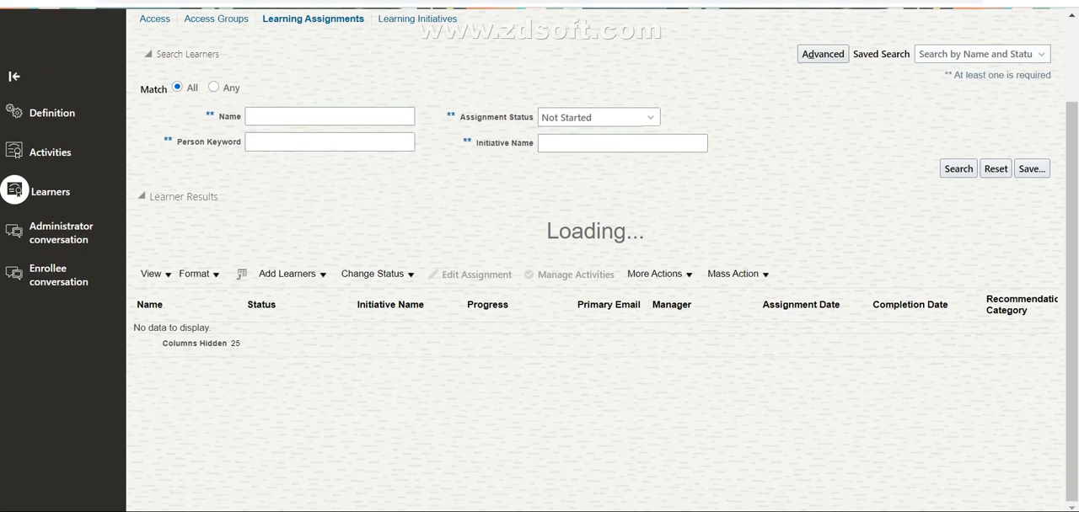
{"action": "scroll", "coordinate": [595, 278], "scroll_direction": "up", "scroll_amount": 1}
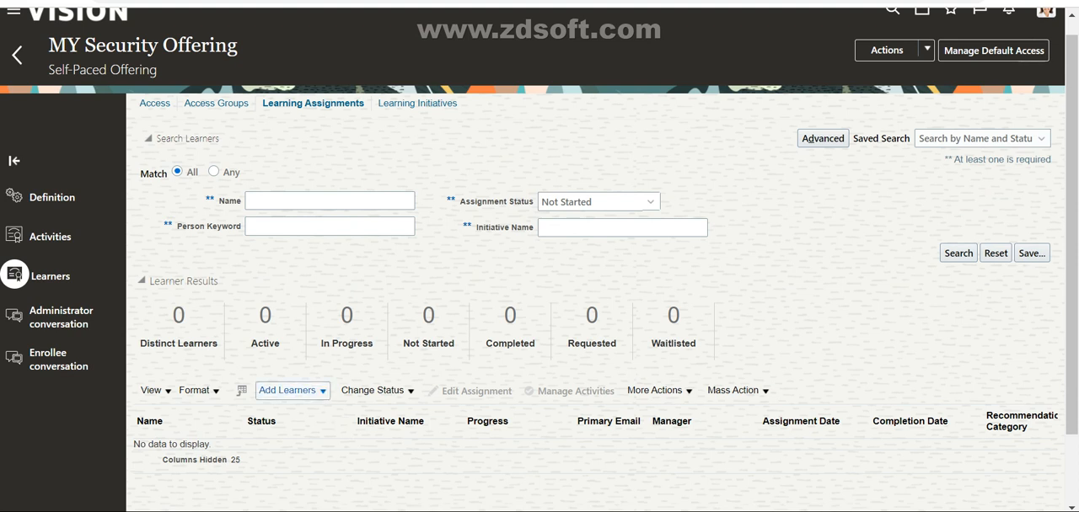
{"action": "left_click", "coordinate": [293, 391]}
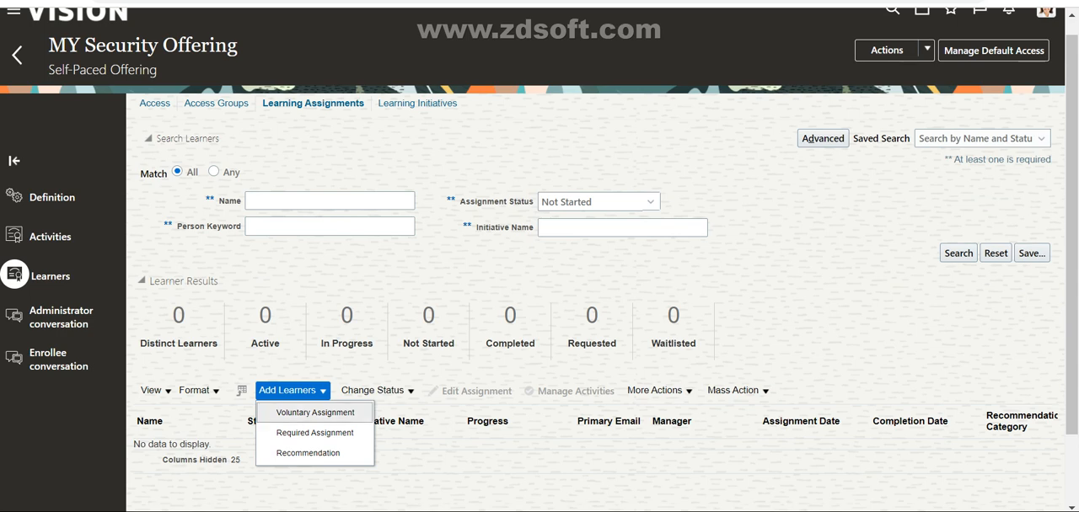
{"action": "left_click", "coordinate": [315, 433]}
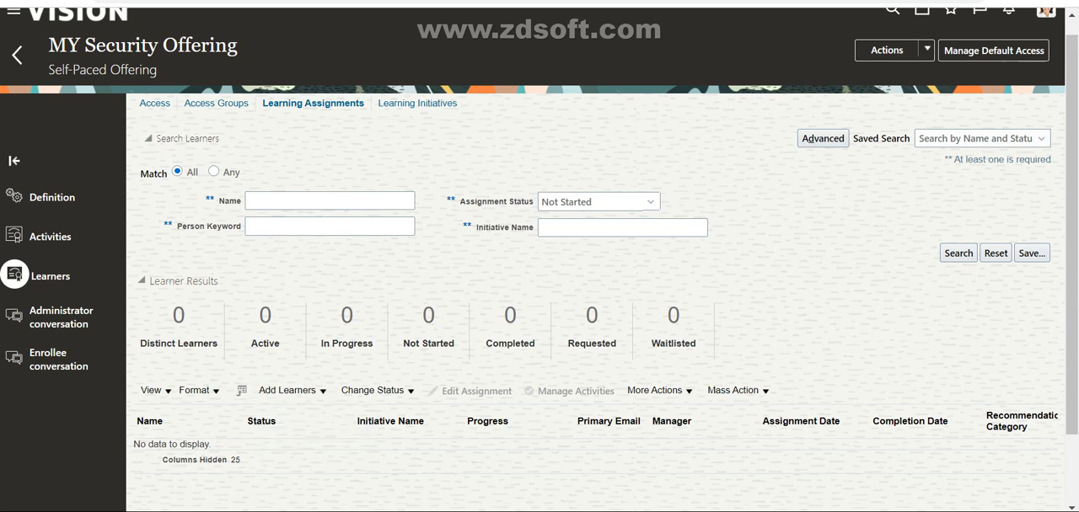
{"action": "scroll", "coordinate": [590, 295], "scroll_direction": "down", "scroll_amount": 1}
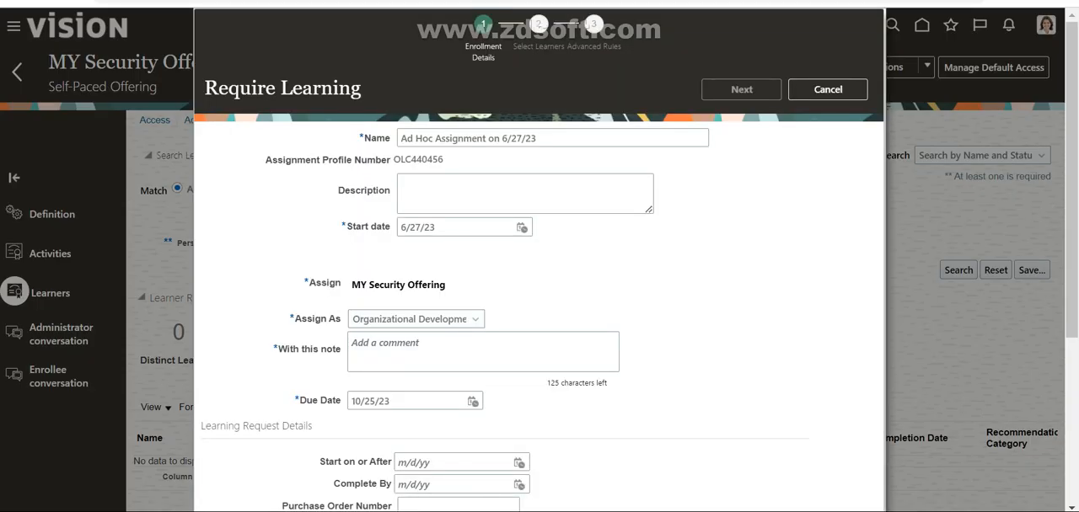
Step: Look over the enrollment details form and name the required assignment "MY Security Learner"
{"action": "scroll", "coordinate": [539, 295], "scroll_direction": "down", "scroll_amount": 2}
{"action": "scroll", "coordinate": [539, 295], "scroll_direction": "up", "scroll_amount": 2}
{"action": "scroll", "coordinate": [539, 295], "scroll_direction": "down", "scroll_amount": 2}
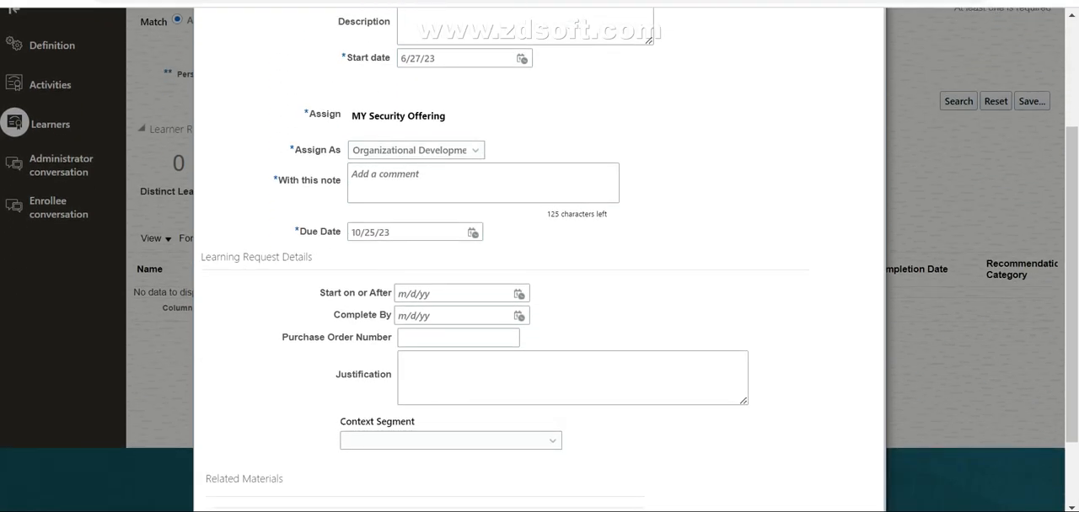
{"action": "scroll", "coordinate": [539, 295], "scroll_direction": "up", "scroll_amount": 2}
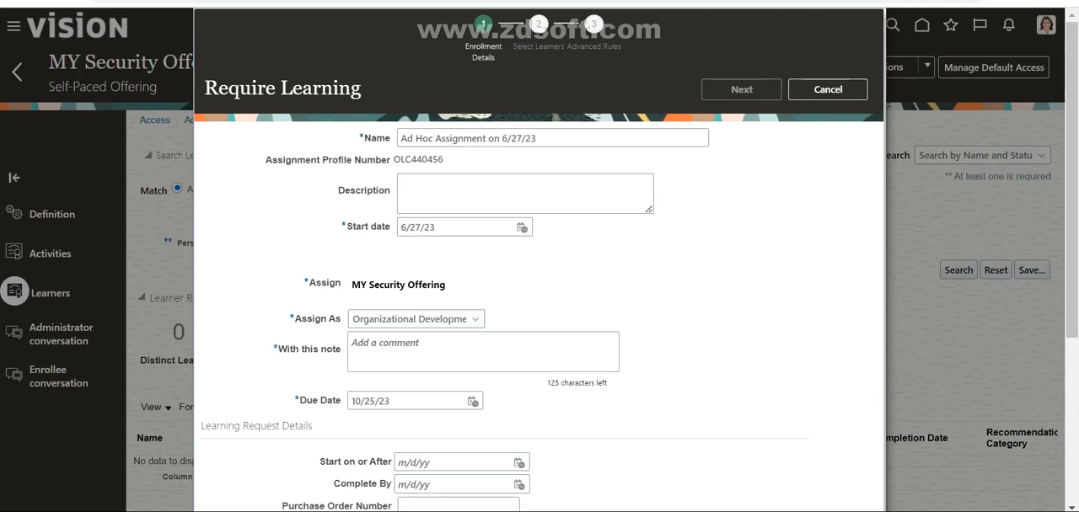
{"action": "left_click_drag", "start_coordinate": [541, 138], "coordinate": [399, 138]}
{"action": "key", "text": "BackSpace"}
{"action": "type", "text": "MY Sec"}
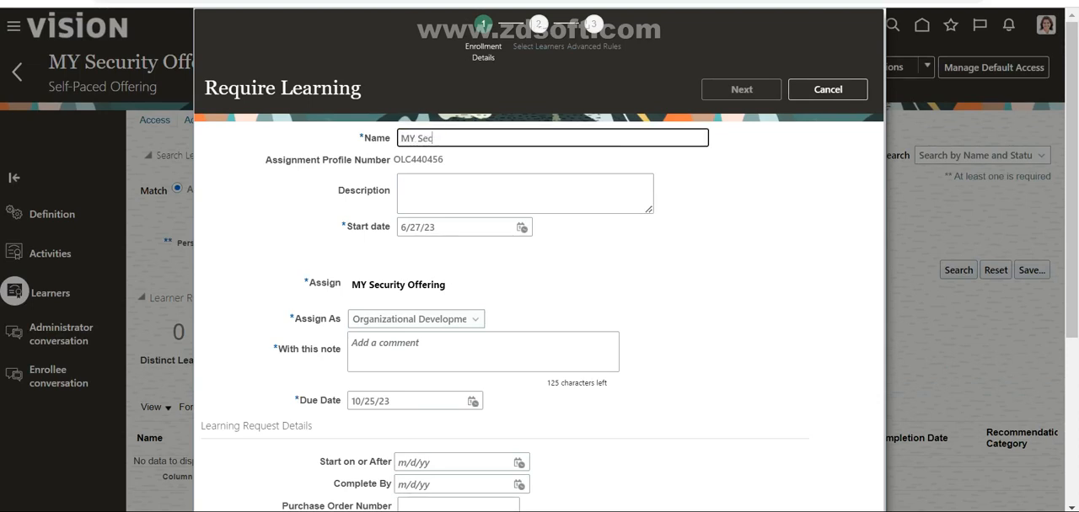
{"action": "type", "text": "urity Learner"}
Step: Copy the assignment name "MY Security Learner" into the required note
{"action": "scroll", "coordinate": [539, 260], "scroll_direction": "down", "scroll_amount": 2}
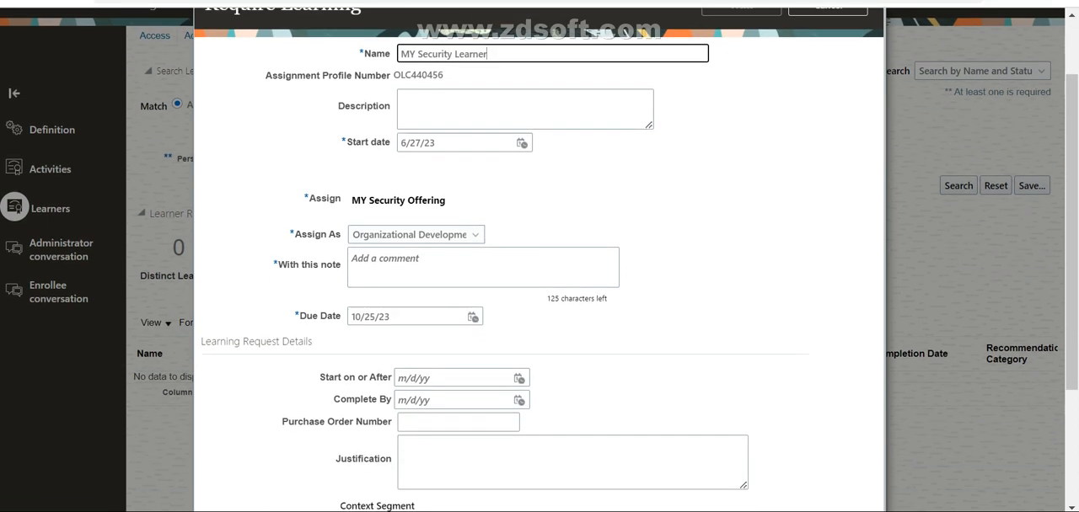
{"action": "key", "text": "ctrl+a"}
{"action": "key", "text": "ctrl+c"}
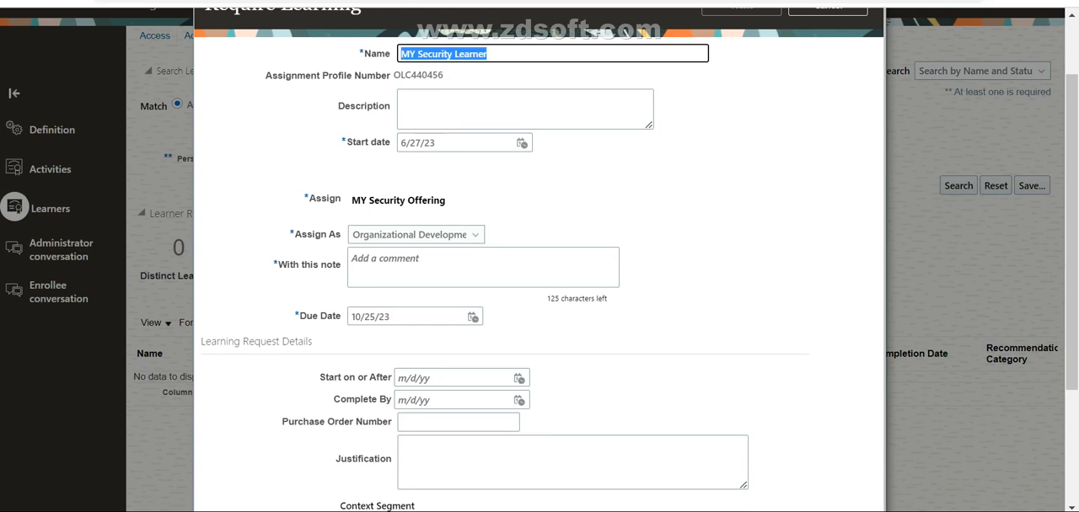
{"action": "left_click", "coordinate": [438, 266]}
{"action": "key", "text": "ctrl+v"}
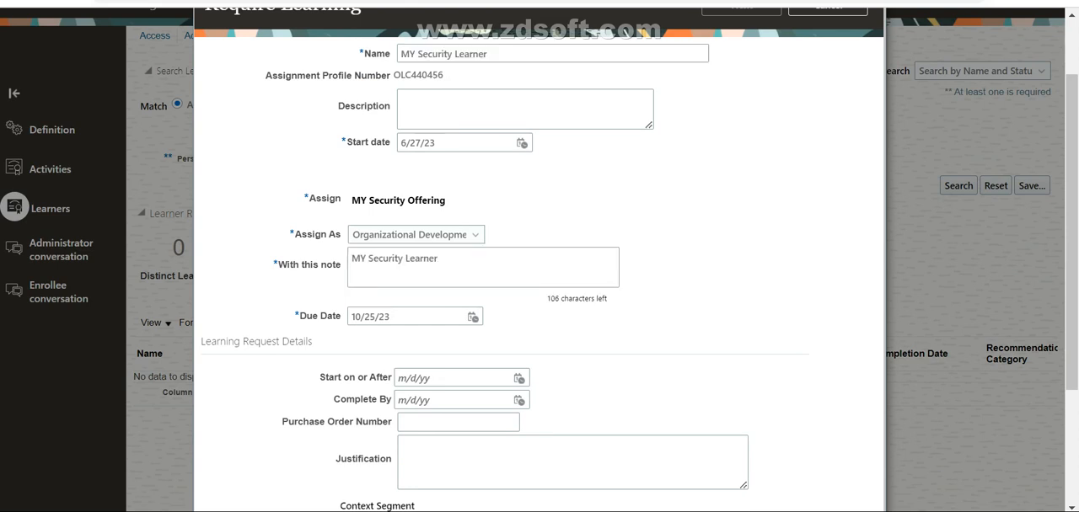
Step: Check the due date calendar and the Assign As options, keeping Organizational Development
{"action": "left_click", "coordinate": [472, 317]}
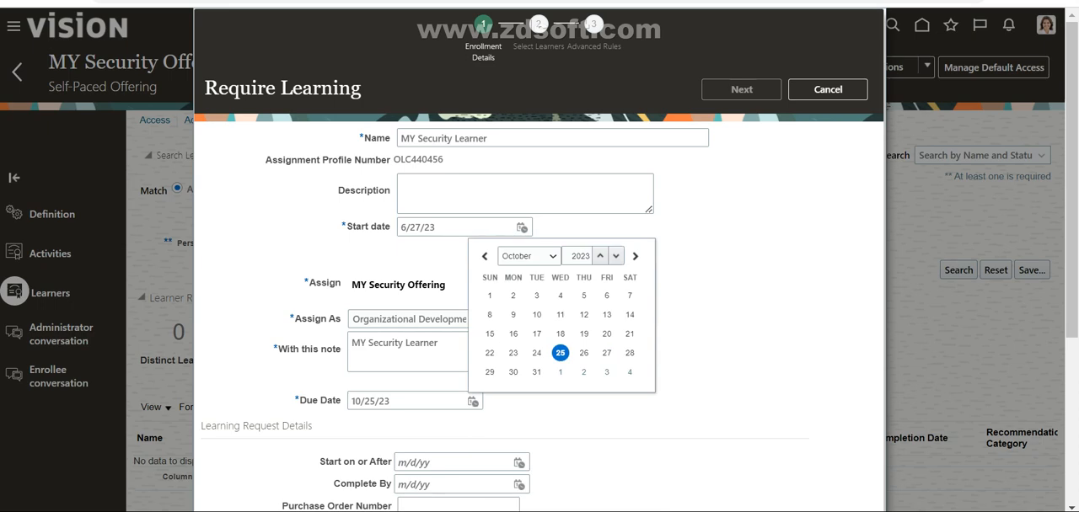
{"action": "left_click", "coordinate": [413, 319]}
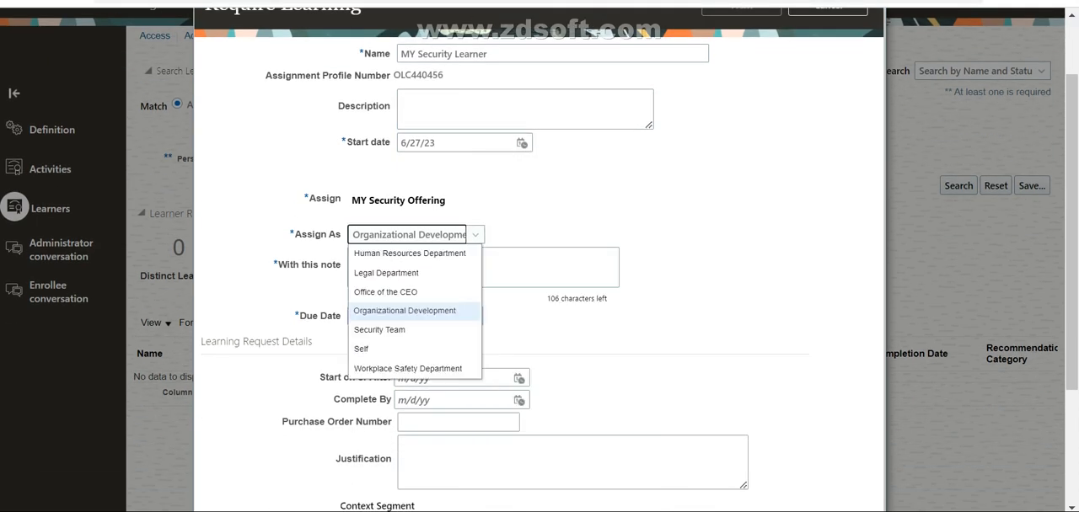
{"action": "left_click", "coordinate": [581, 287]}
Step: Set the required assignment's due date to 7/31/23
{"action": "scroll", "coordinate": [581, 287], "scroll_direction": "down", "scroll_amount": 4}
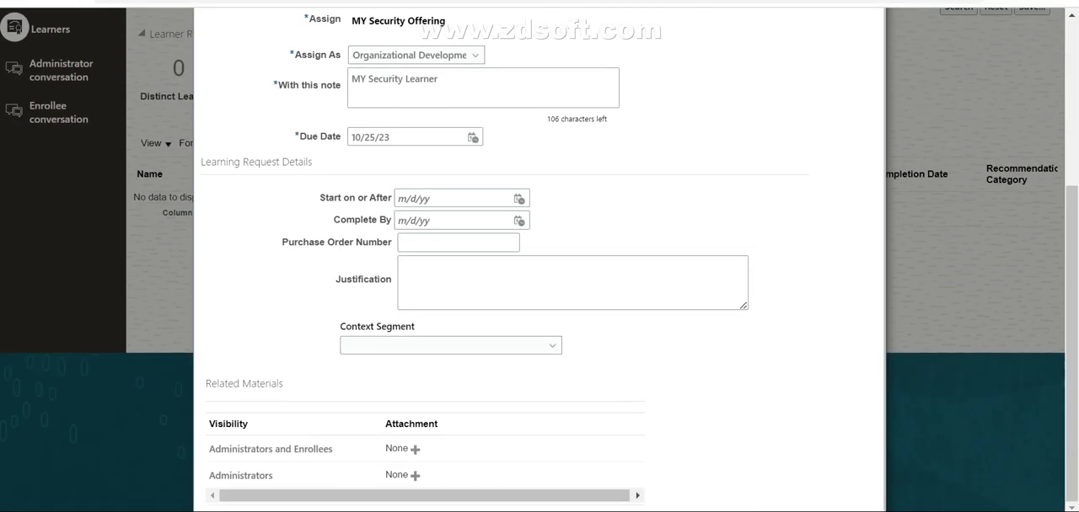
{"action": "left_click", "coordinate": [473, 136]}
{"action": "left_click", "coordinate": [528, 160]}
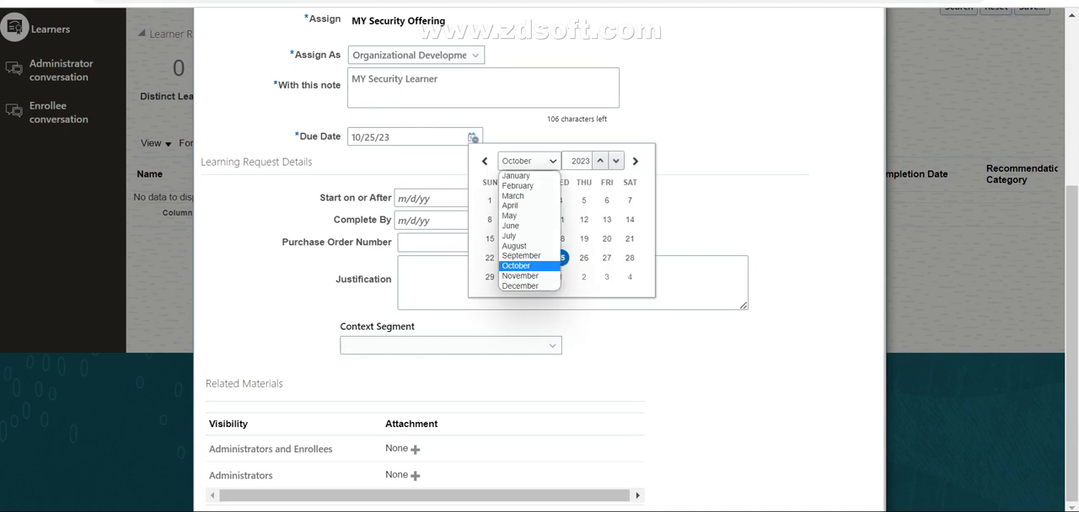
{"action": "left_click", "coordinate": [522, 226]}
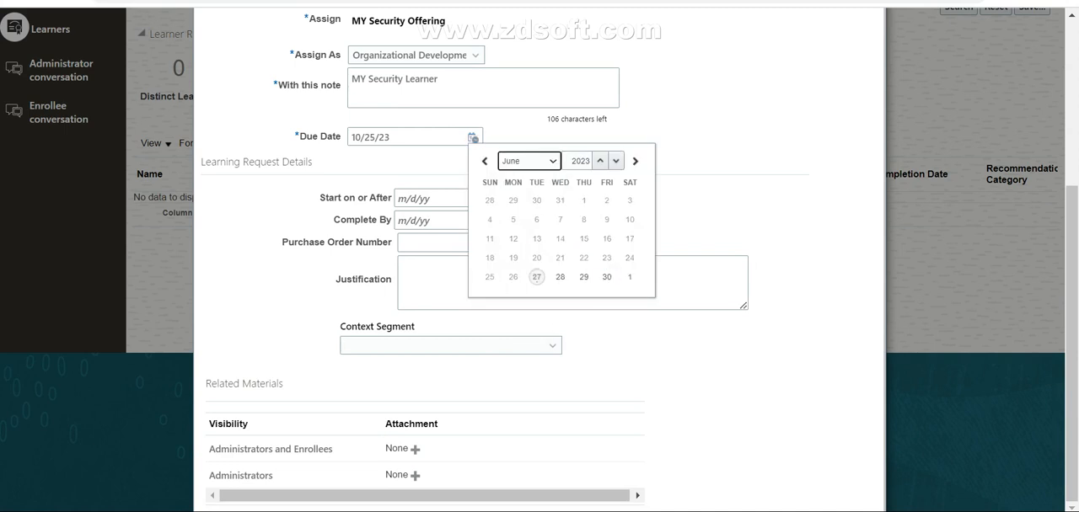
{"action": "left_click", "coordinate": [529, 160]}
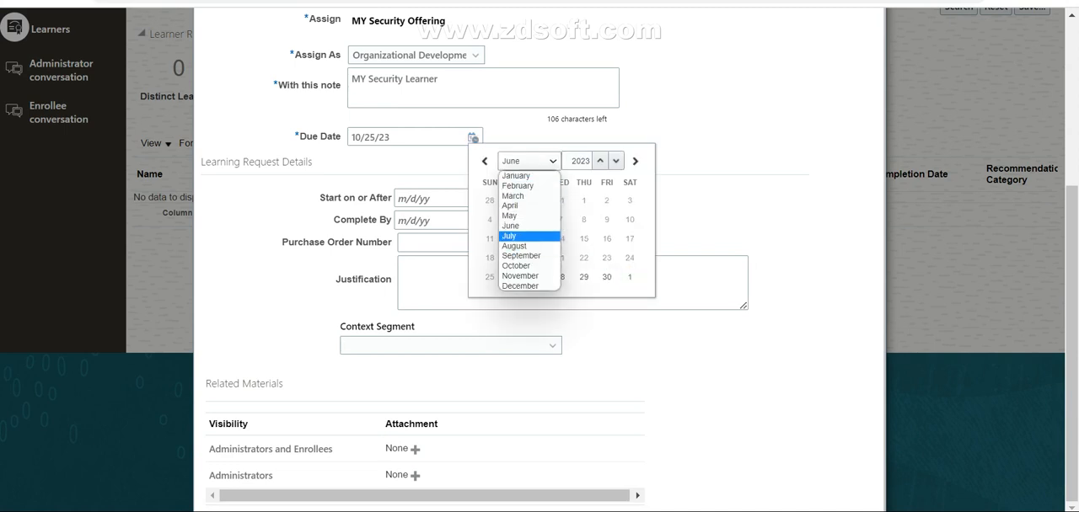
{"action": "left_click", "coordinate": [530, 236]}
{"action": "left_click", "coordinate": [512, 296]}
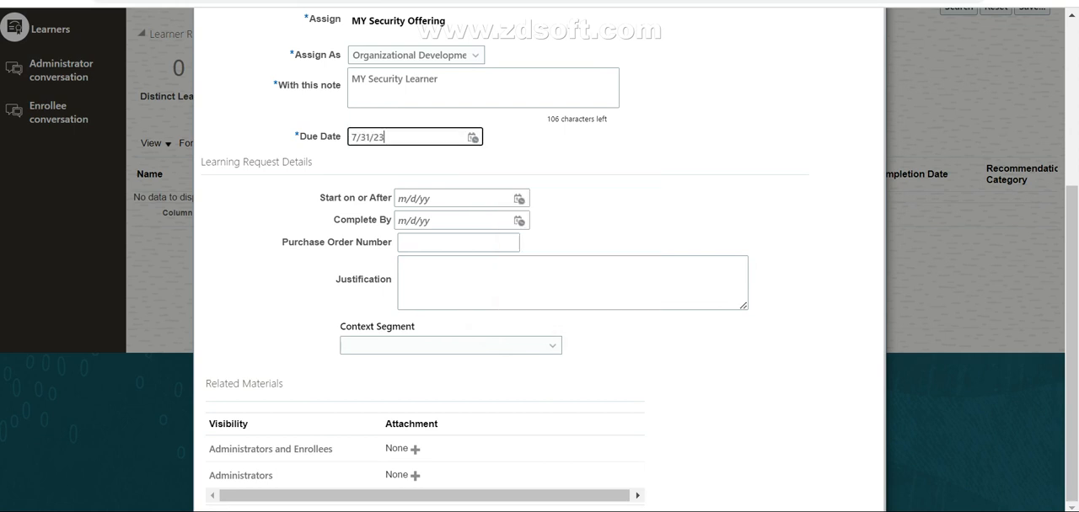
{"action": "scroll", "coordinate": [539, 253], "scroll_direction": "up", "scroll_amount": 3}
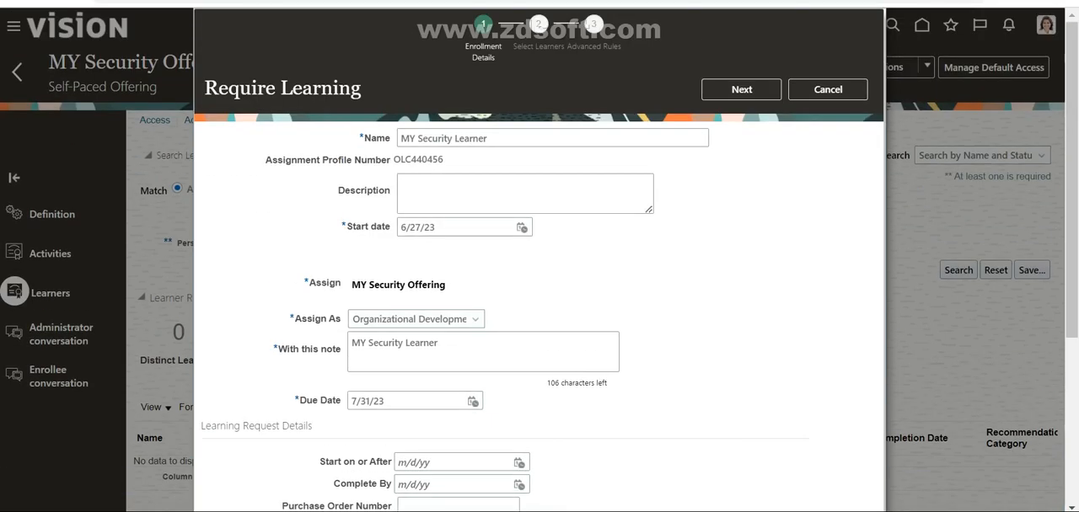
Step: Proceed to learner selection and check how learners are added by person and by person number list
{"action": "left_click", "coordinate": [741, 90]}
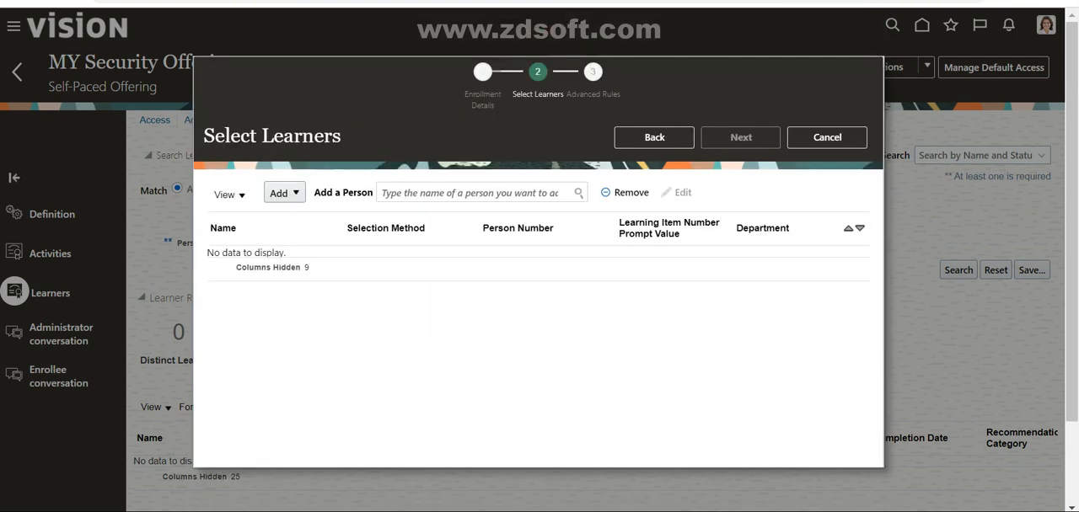
{"action": "left_click", "coordinate": [284, 193]}
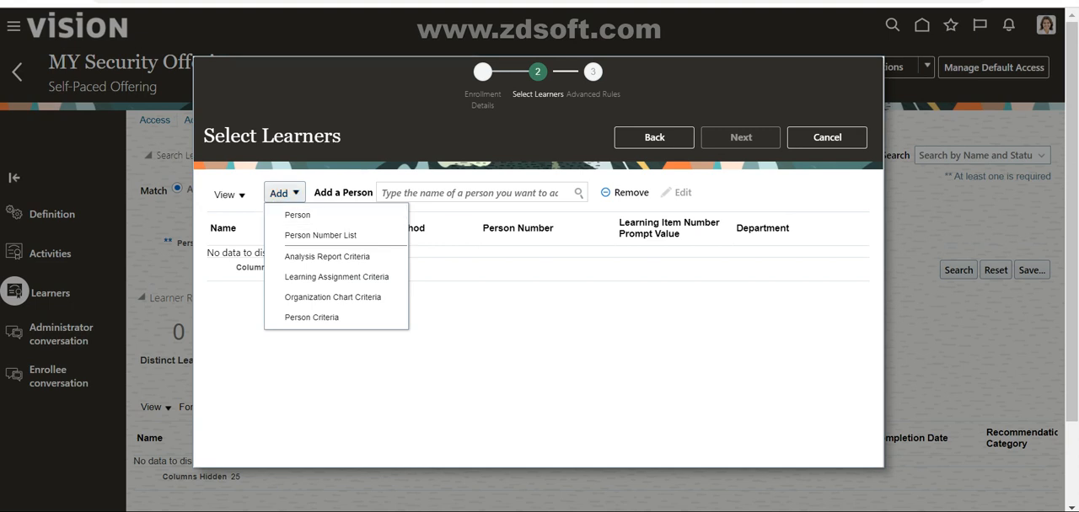
{"action": "left_click", "coordinate": [297, 215]}
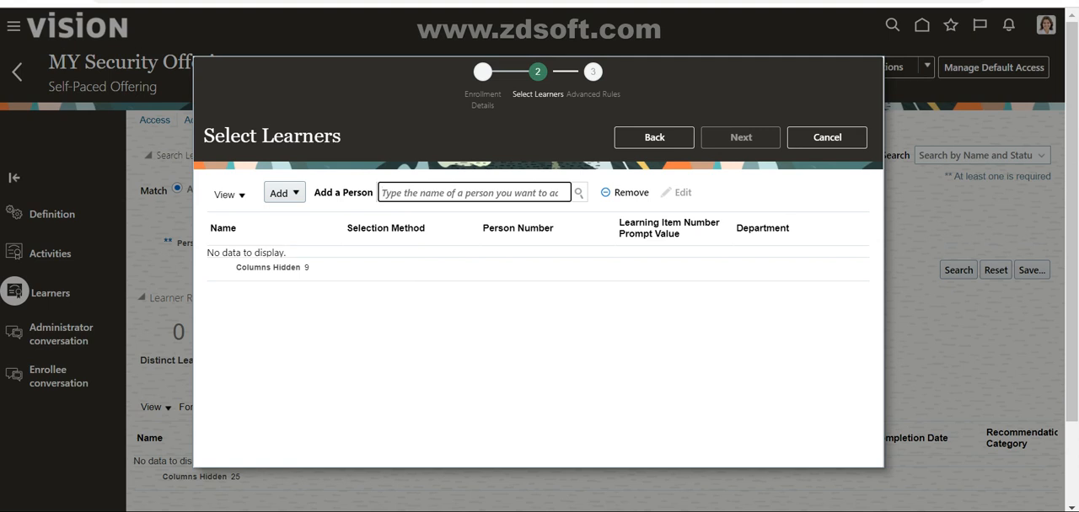
{"action": "left_click", "coordinate": [284, 193]}
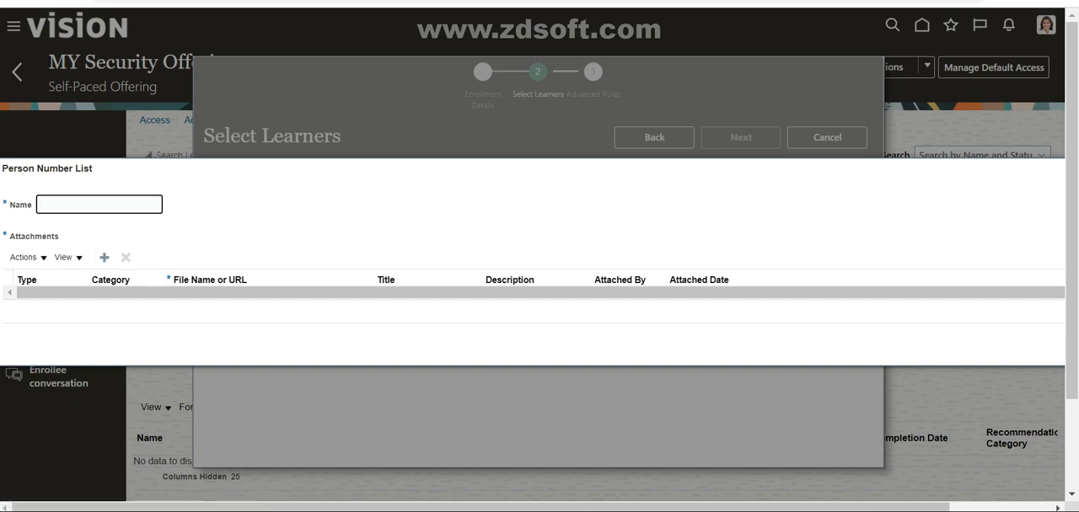
{"action": "key", "text": "ctrl+minus"}
{"action": "key", "text": "ctrl+minus"}
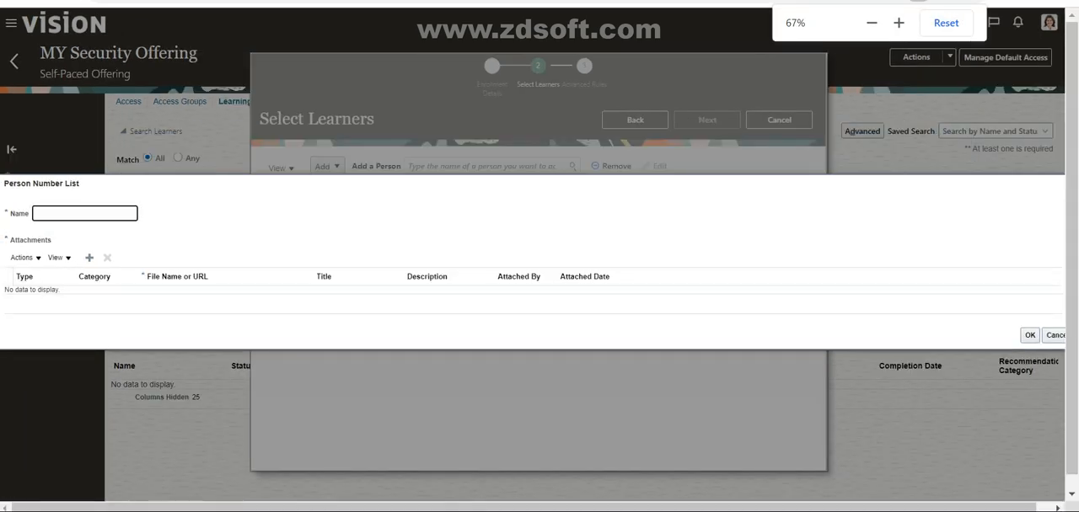
{"action": "left_click", "coordinate": [1055, 336]}
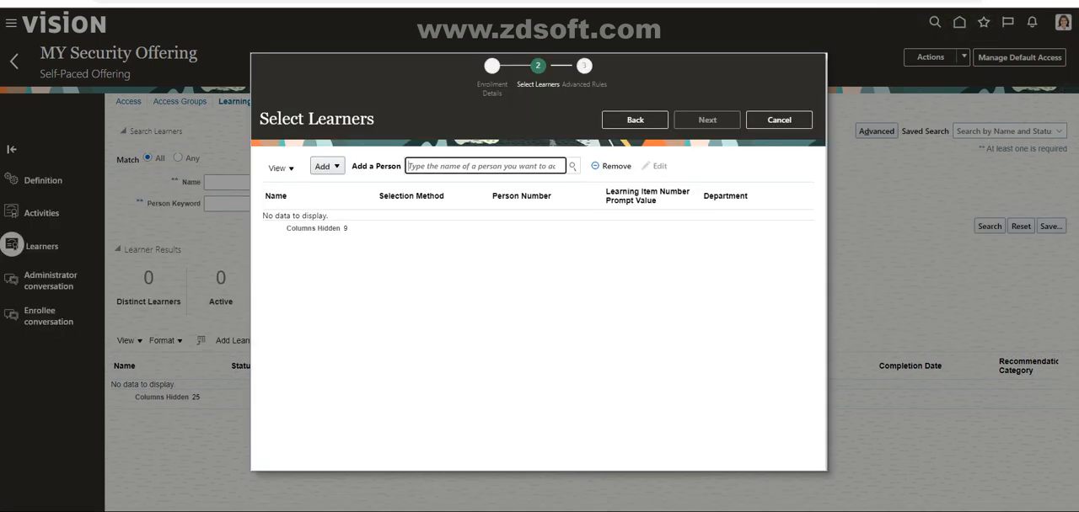
{"action": "key", "text": "ctrl+plus"}
{"action": "key", "text": "ctrl+plus"}
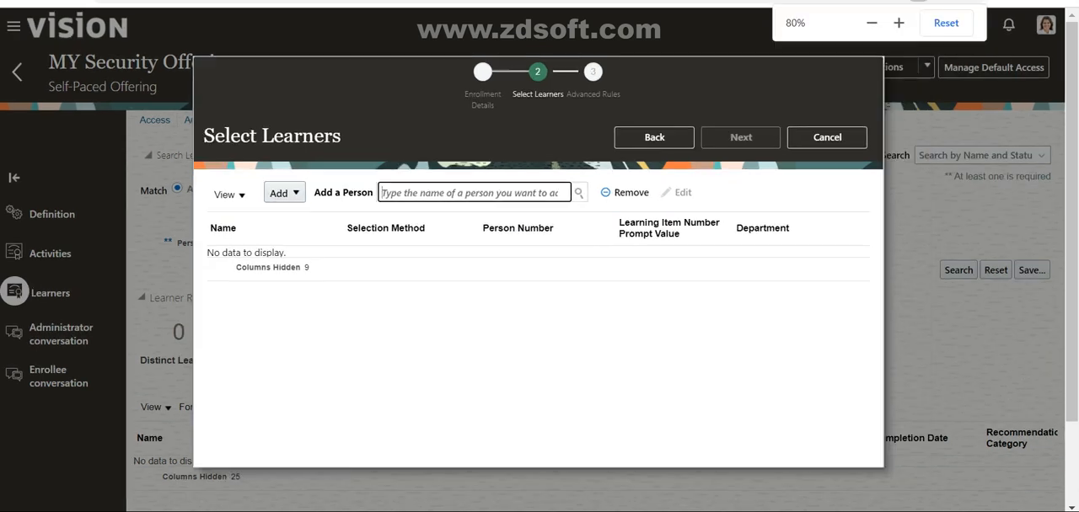
Step: Look at the available analysis reports and the Learning Assignment Criteria form as ways of selecting learners, adding neither
{"action": "left_click", "coordinate": [285, 193]}
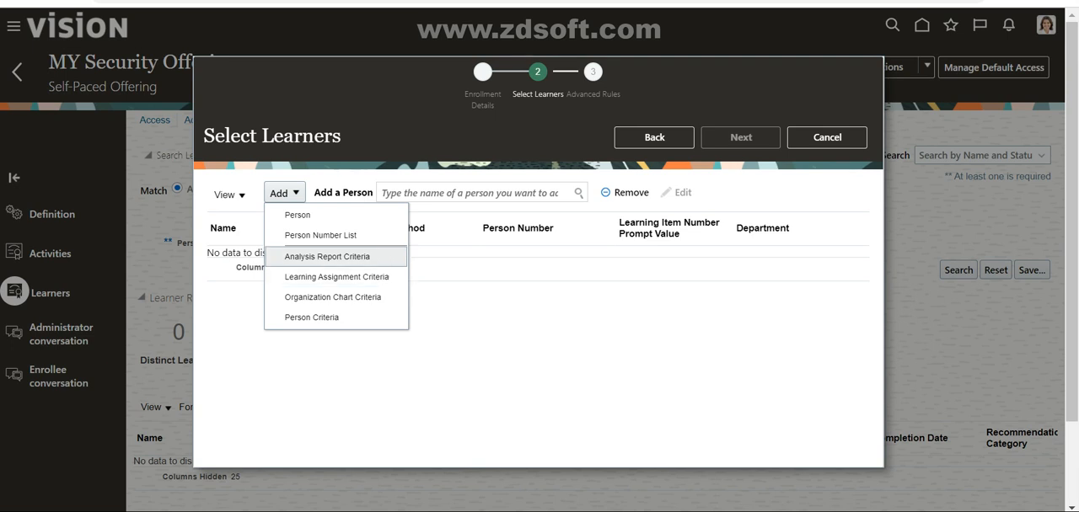
{"action": "left_click", "coordinate": [473, 193]}
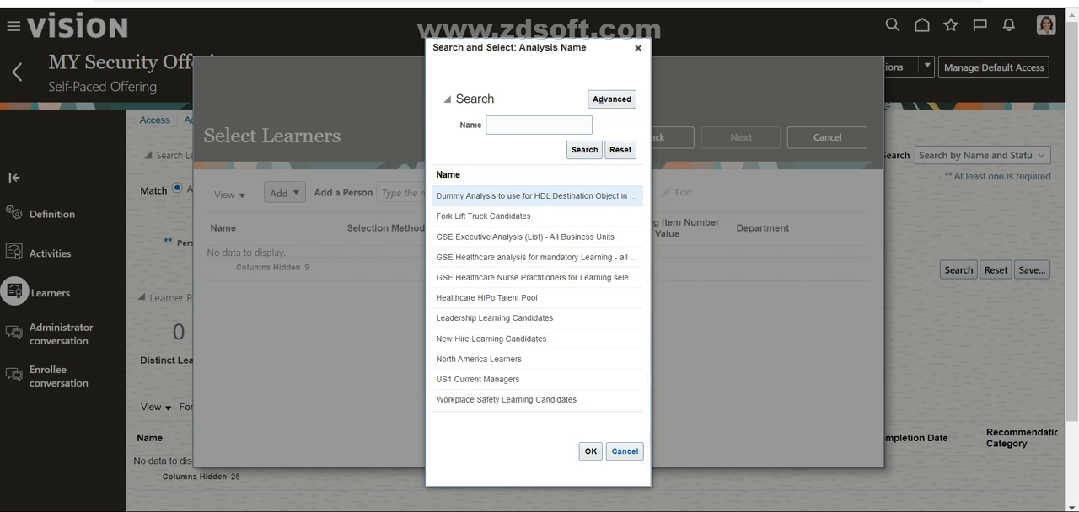
{"action": "left_click", "coordinate": [624, 451]}
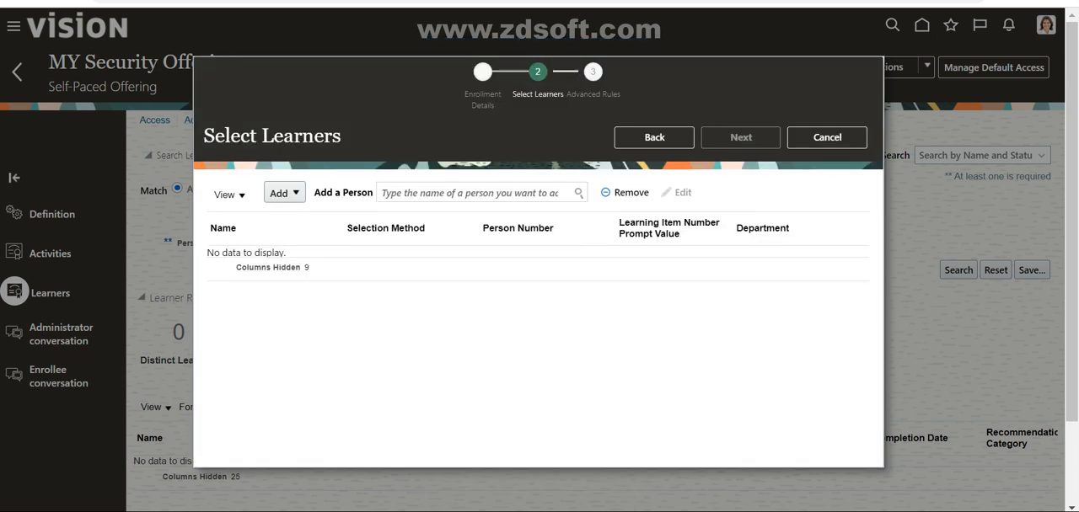
{"action": "left_click", "coordinate": [284, 193]}
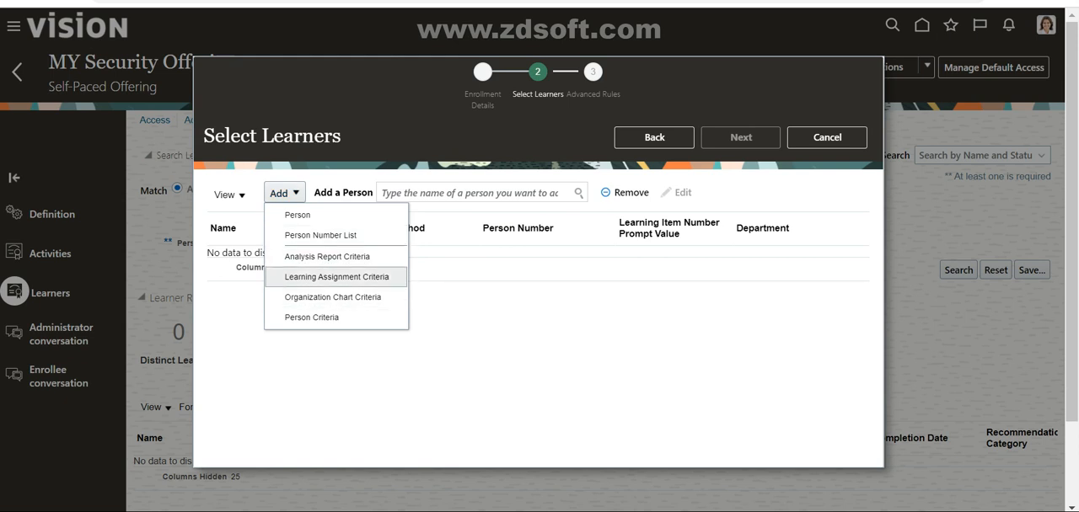
{"action": "left_click", "coordinate": [336, 277]}
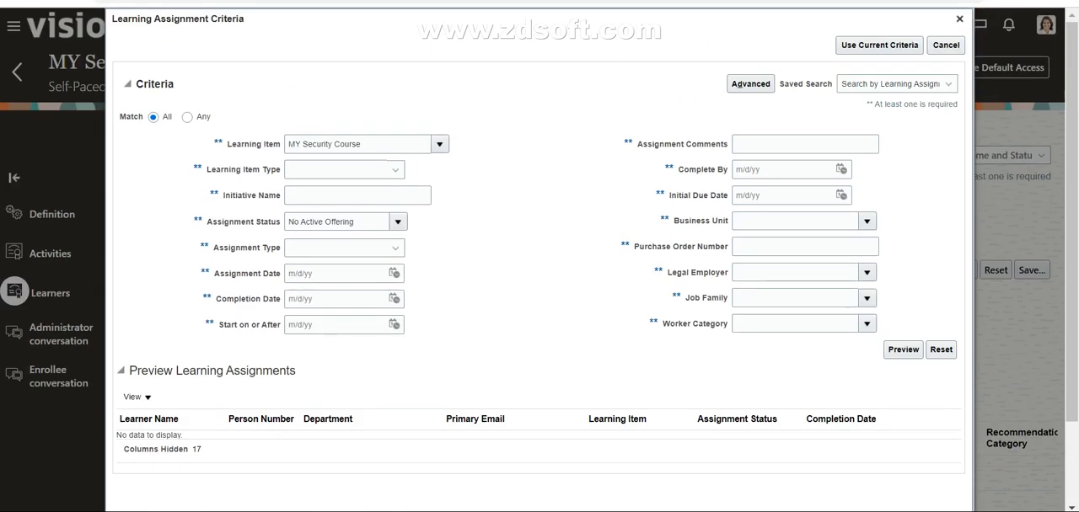
{"action": "left_click", "coordinate": [959, 19]}
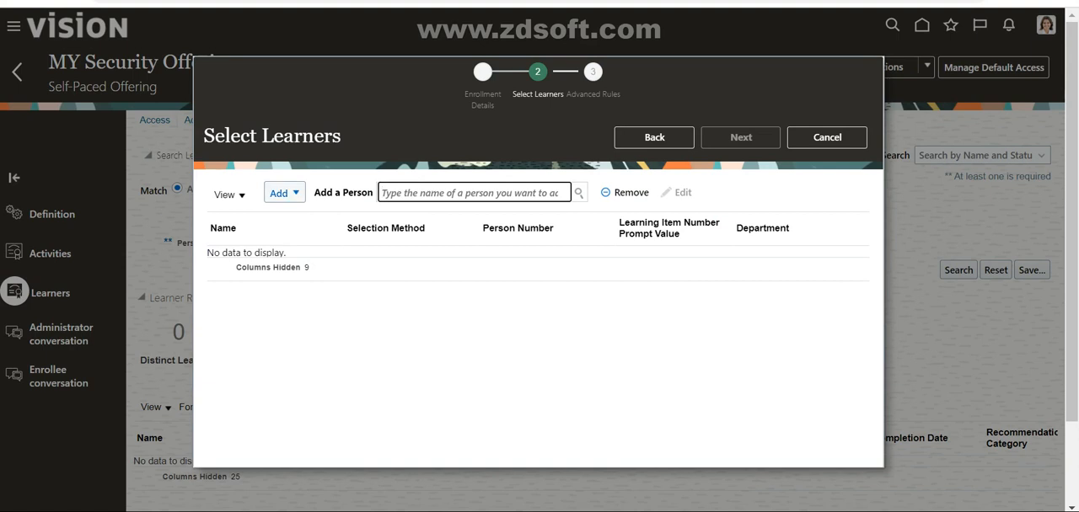
Step: Start adding learners by Person Criteria, with US1 Legal Entity as the legal employer
{"action": "left_click", "coordinate": [284, 193]}
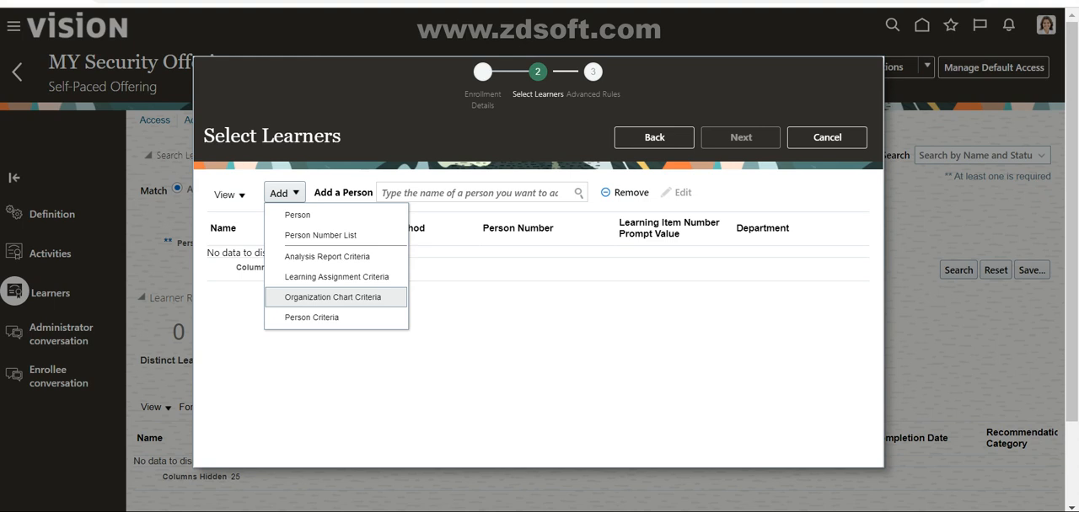
{"action": "left_click", "coordinate": [312, 318]}
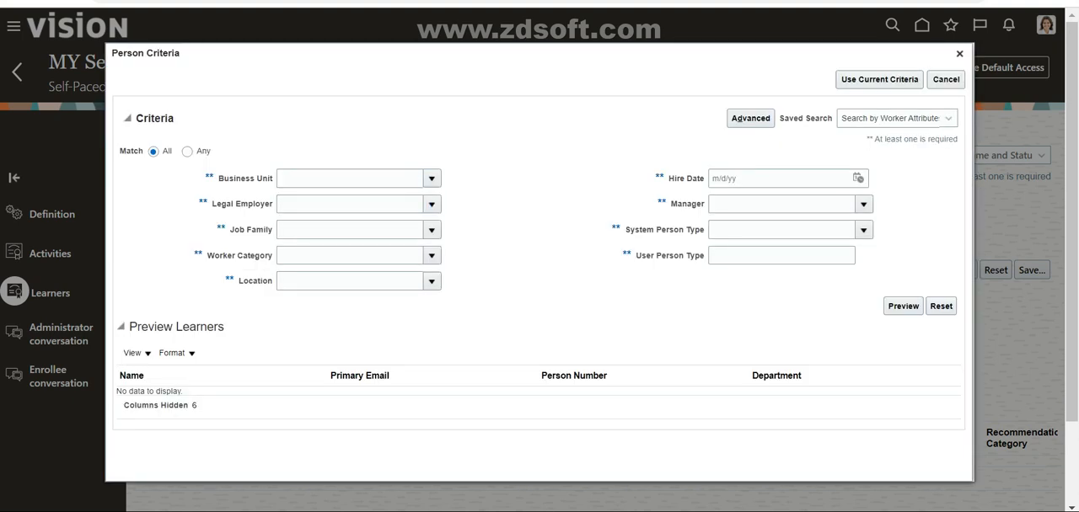
{"action": "left_click", "coordinate": [431, 203]}
{"action": "left_click", "coordinate": [310, 248]}
{"action": "left_click", "coordinate": [432, 204]}
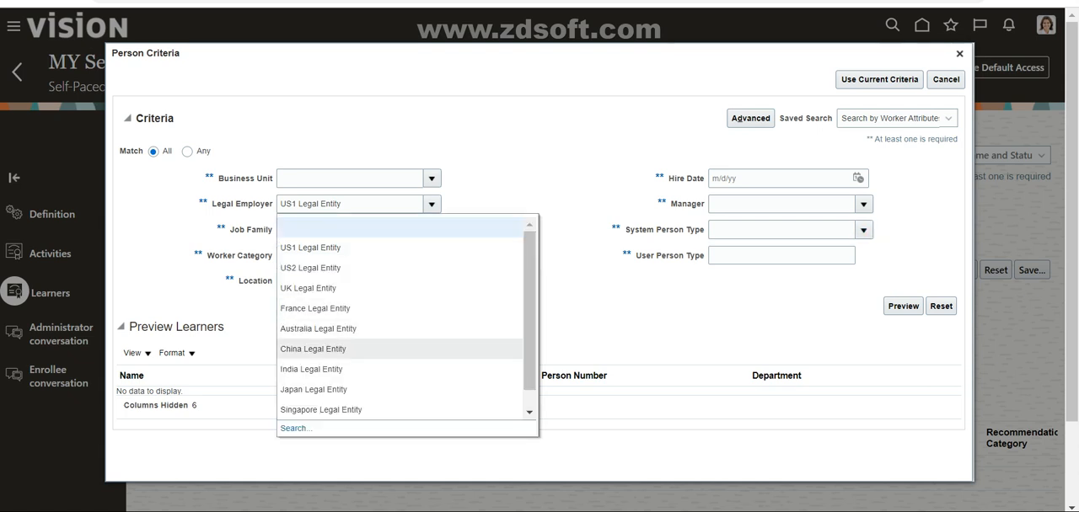
{"action": "left_click", "coordinate": [354, 227]}
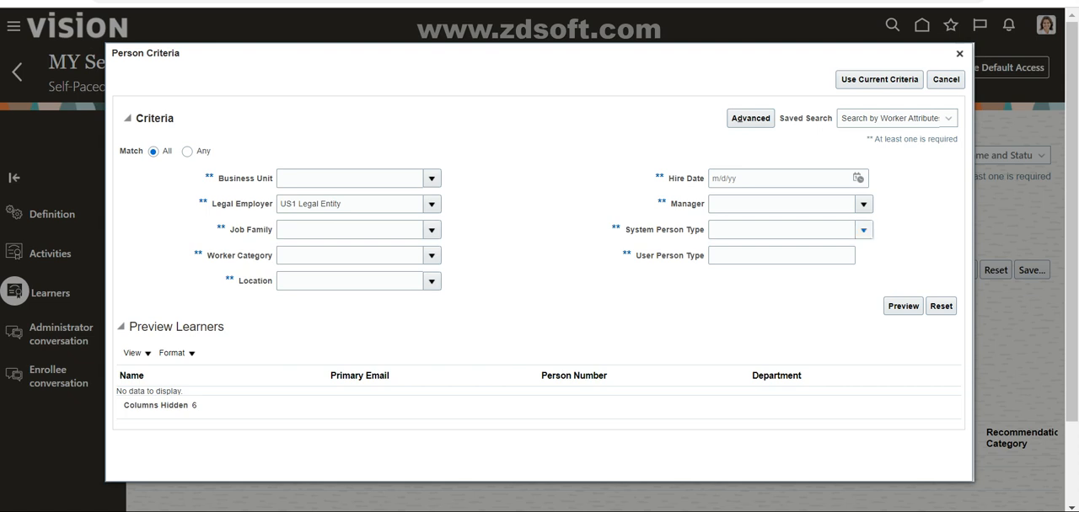
Step: Set the system person type in the person criteria to Employee
{"action": "left_click", "coordinate": [863, 230]}
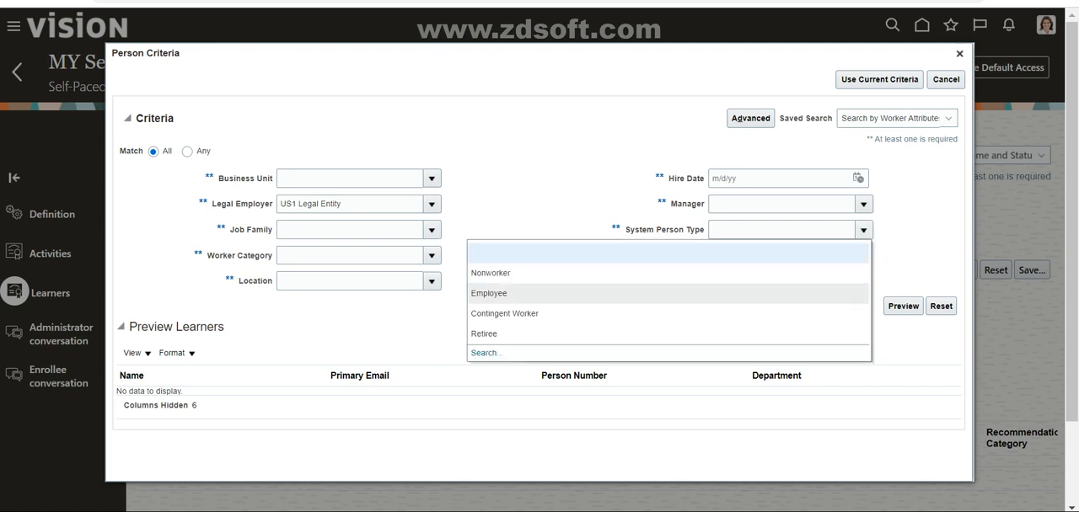
{"action": "left_click", "coordinate": [506, 294]}
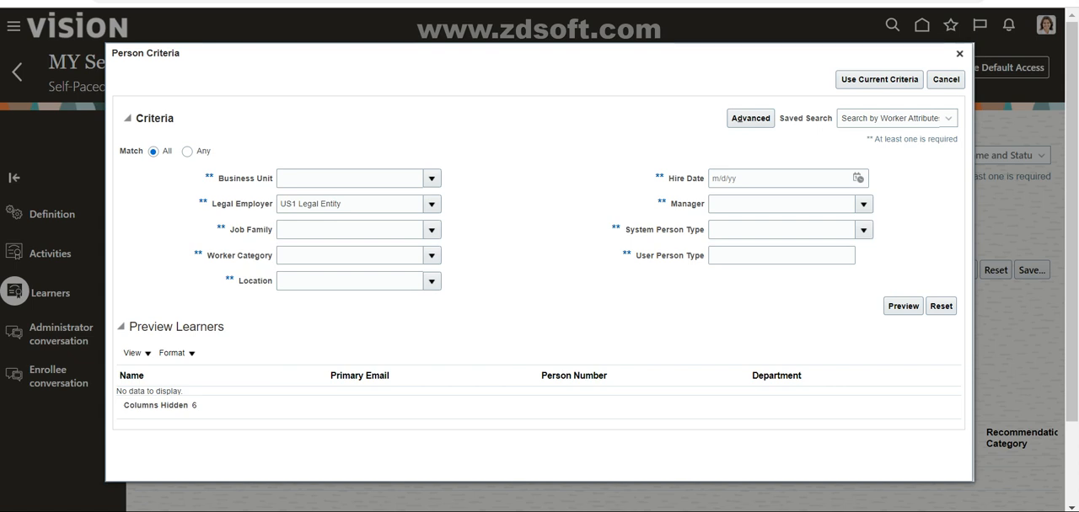
{"action": "left_click", "coordinate": [863, 230]}
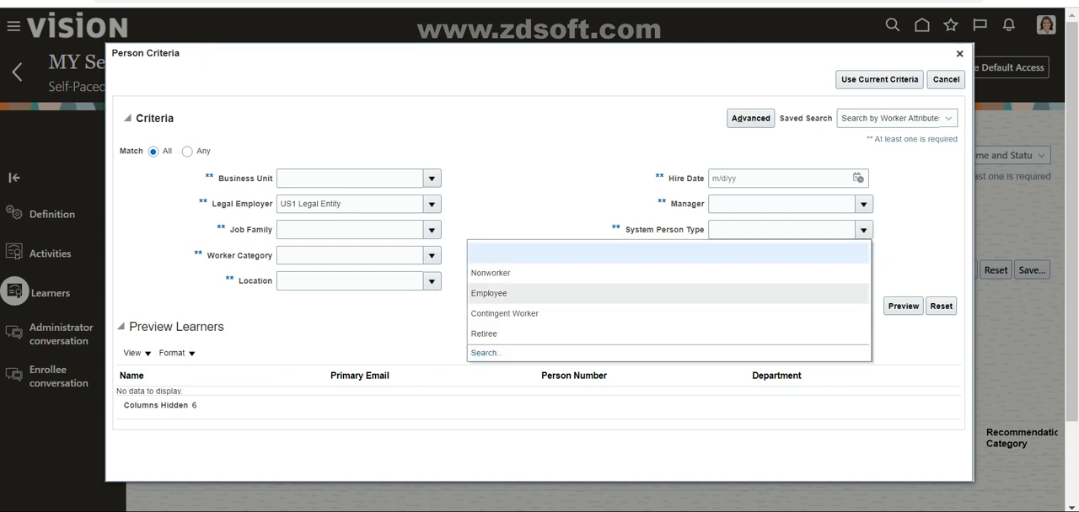
{"action": "left_click", "coordinate": [505, 293]}
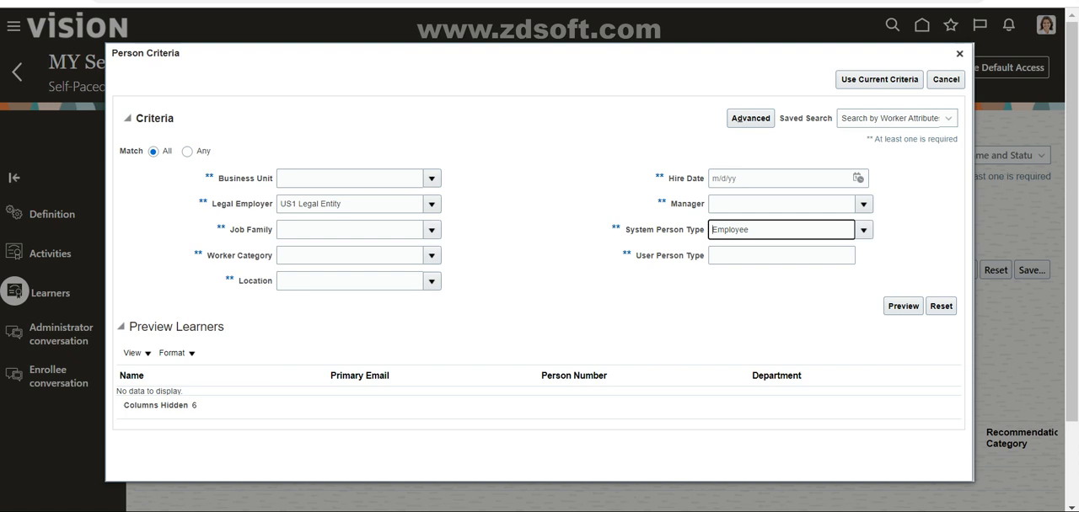
{"action": "left_click_drag", "start_coordinate": [343, 204], "coordinate": [278, 204]}
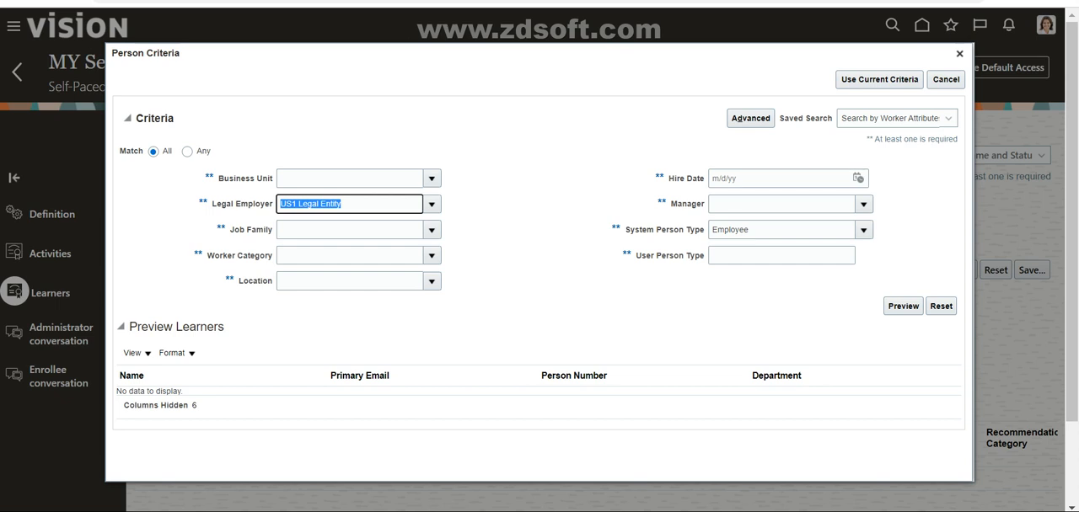
Step: Use the current person criteria for this assignment only, naming the learner criteria "US Legal Entity"
{"action": "left_click", "coordinate": [879, 80]}
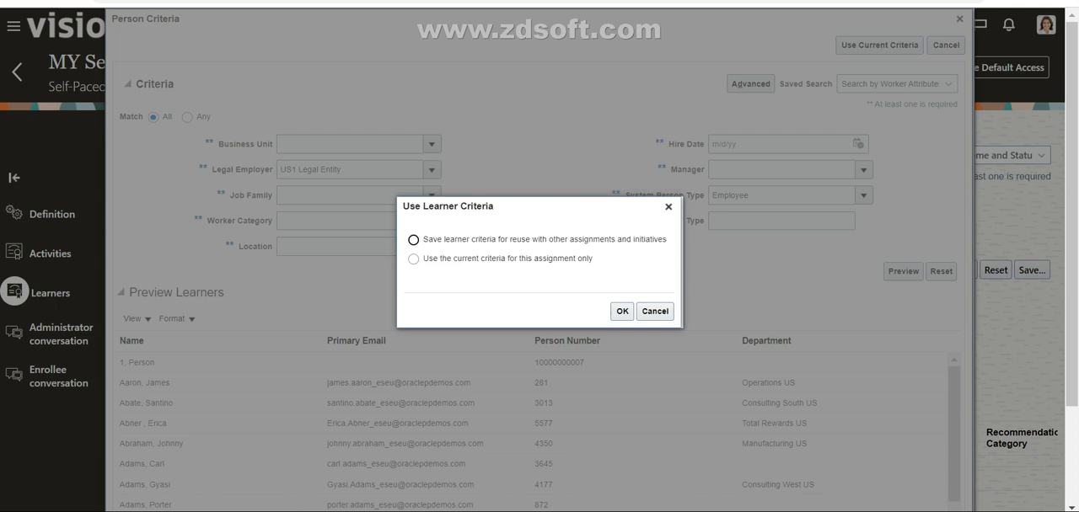
{"action": "left_click", "coordinate": [413, 258]}
{"action": "left_click", "coordinate": [622, 312]}
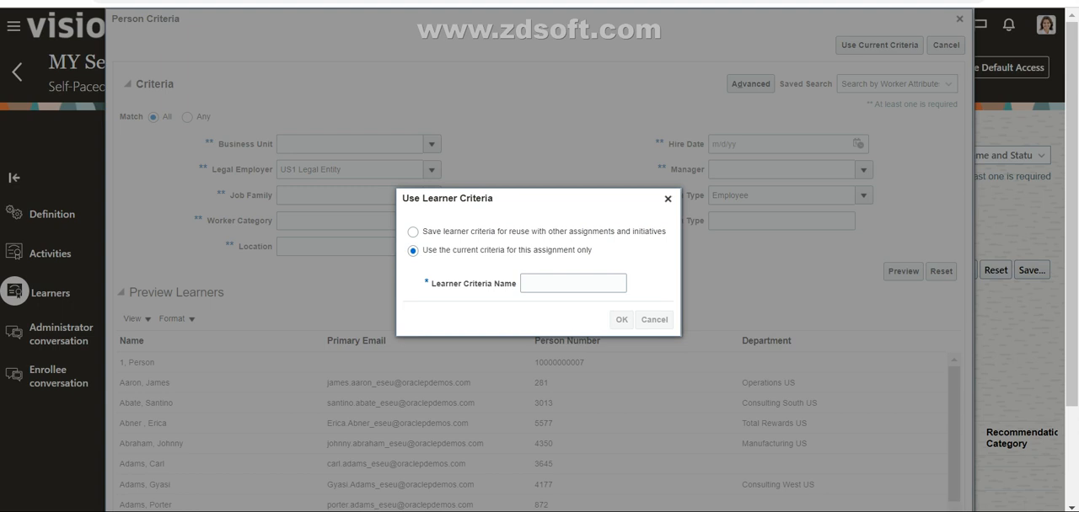
{"action": "key", "text": "Return"}
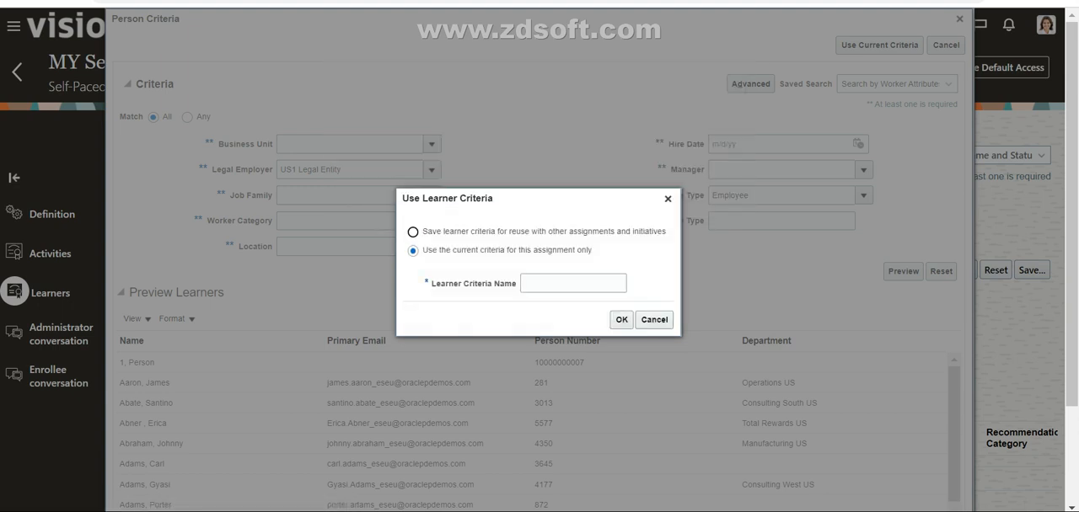
{"action": "type", "text": "US Le"}
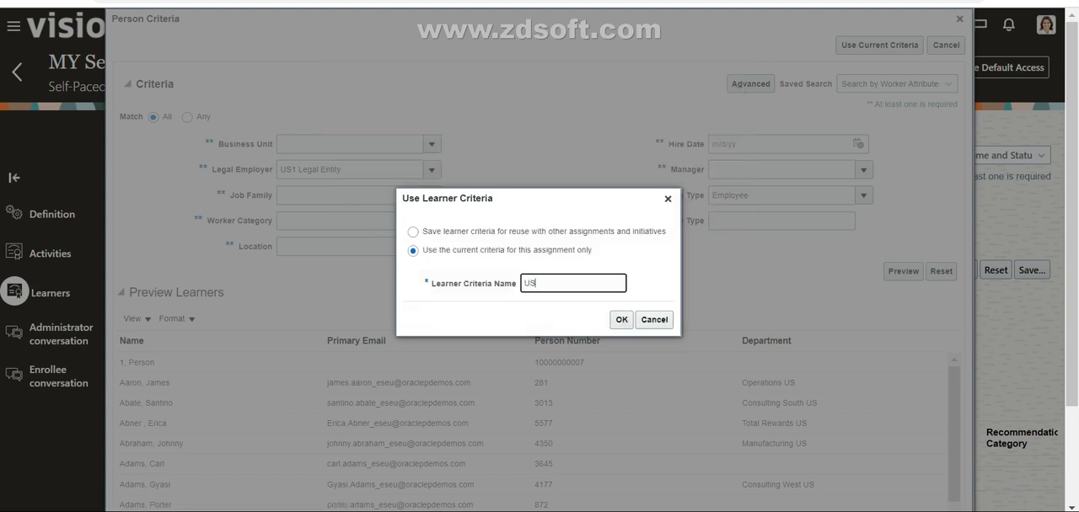
{"action": "type", "text": "gal Entity"}
{"action": "left_click", "coordinate": [621, 320]}
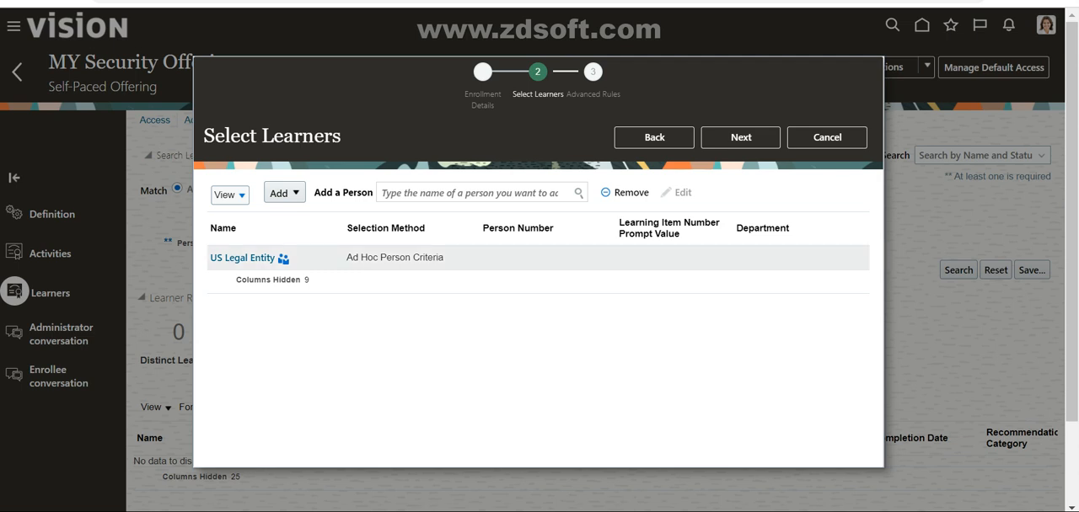
Step: Start a second Person Criteria selection, searching legal employers for "Su" and choosing Supremo Energy Corporation Inc
{"action": "left_click", "coordinate": [285, 193]}
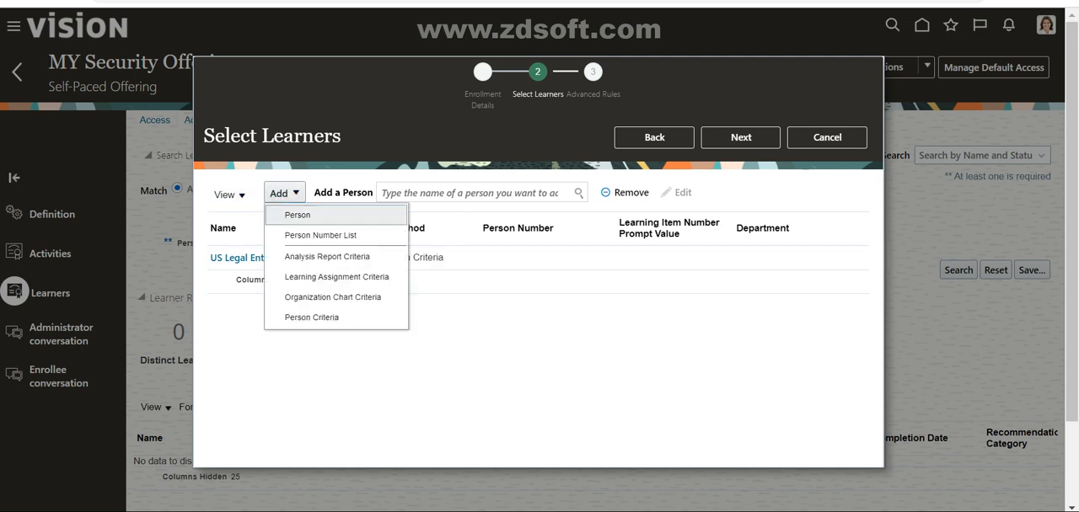
{"action": "left_click", "coordinate": [312, 318]}
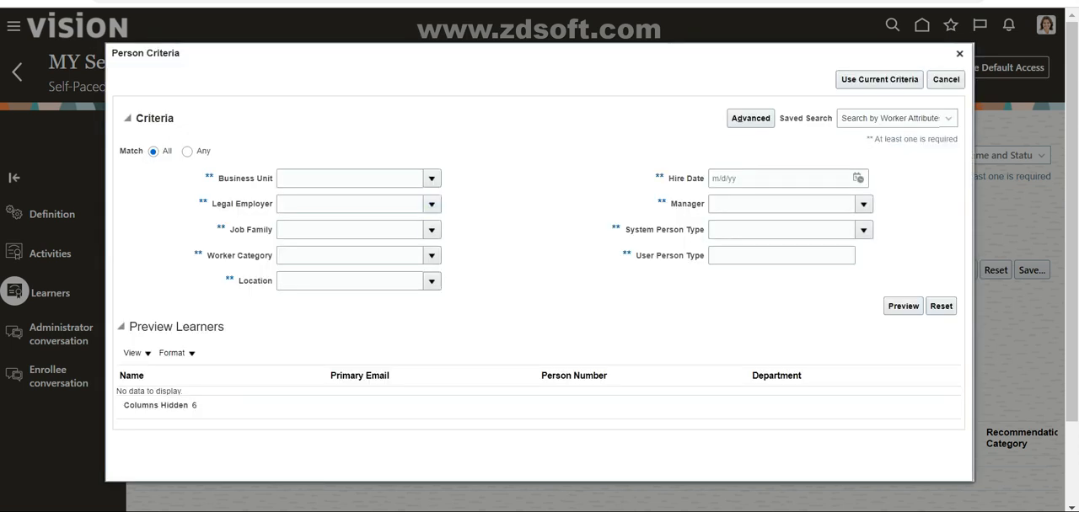
{"action": "left_click", "coordinate": [432, 204]}
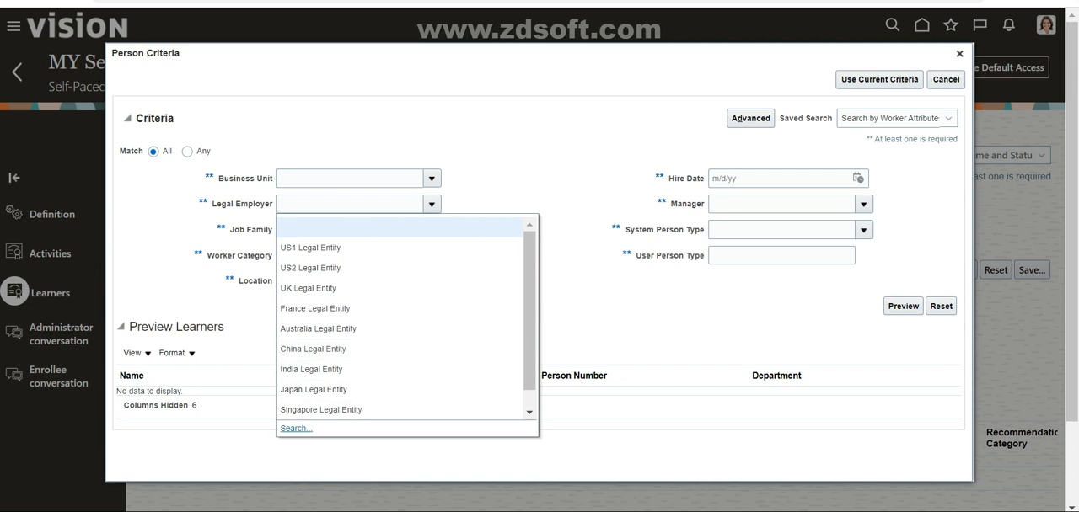
{"action": "left_click", "coordinate": [297, 428]}
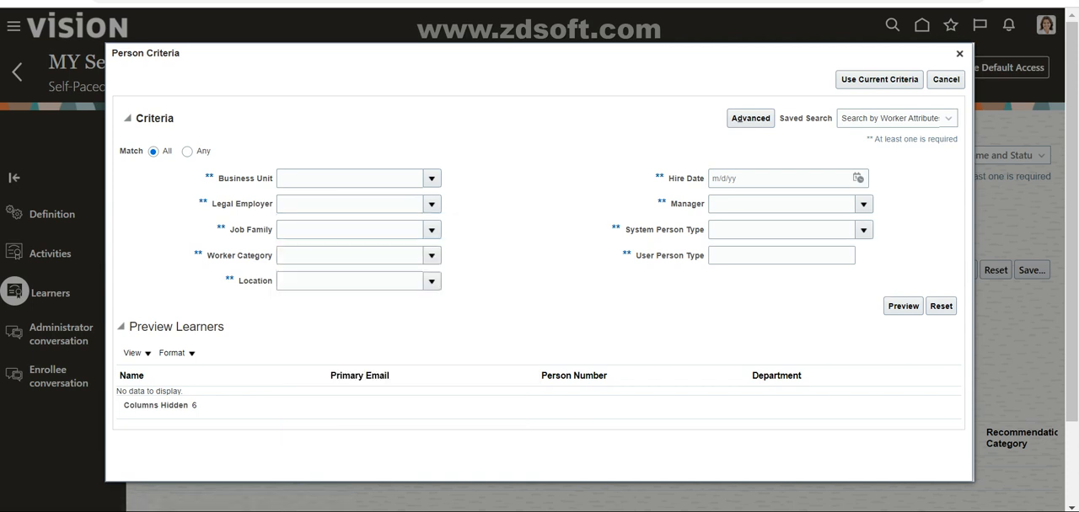
{"action": "type", "text": "S"}
{"action": "type", "text": "u"}
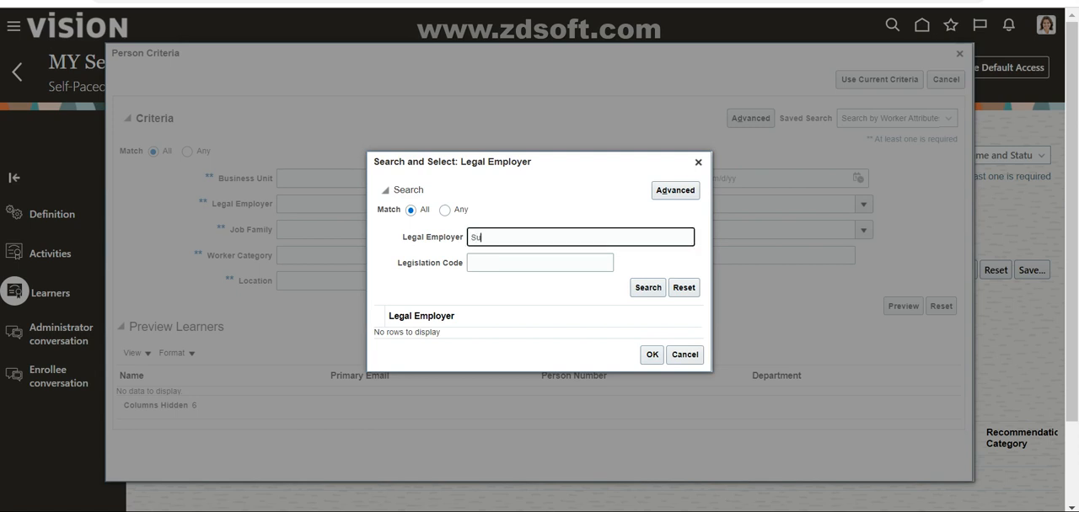
{"action": "key", "text": "Return"}
{"action": "left_click", "coordinate": [540, 353]}
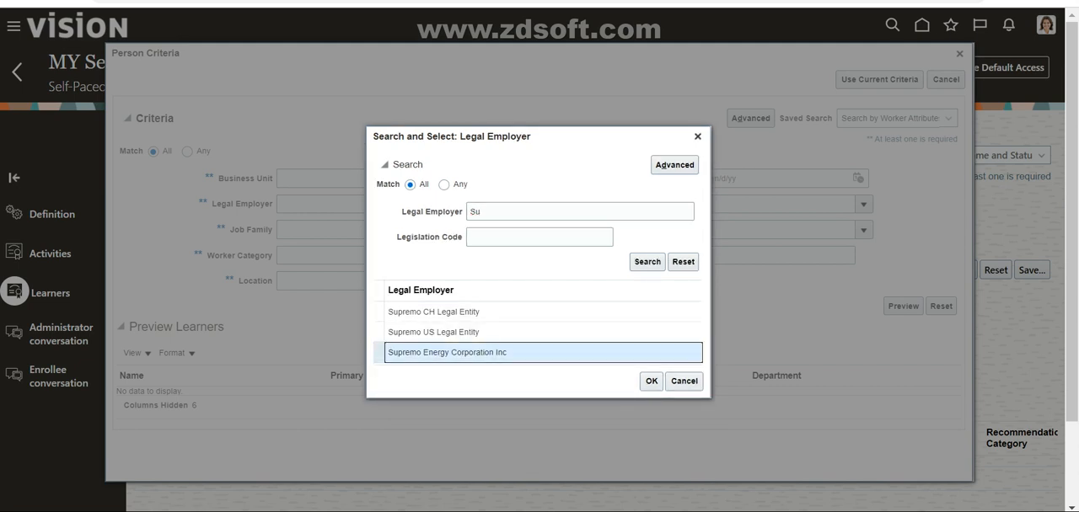
{"action": "left_click", "coordinate": [651, 381]}
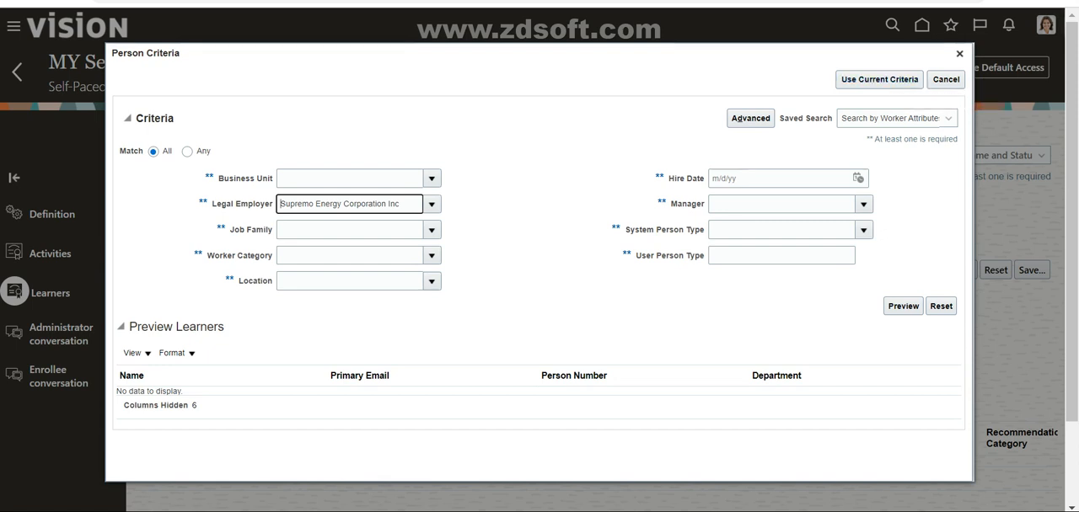
{"action": "key", "text": "ctrl+a"}
{"action": "key", "text": "ctrl+c"}
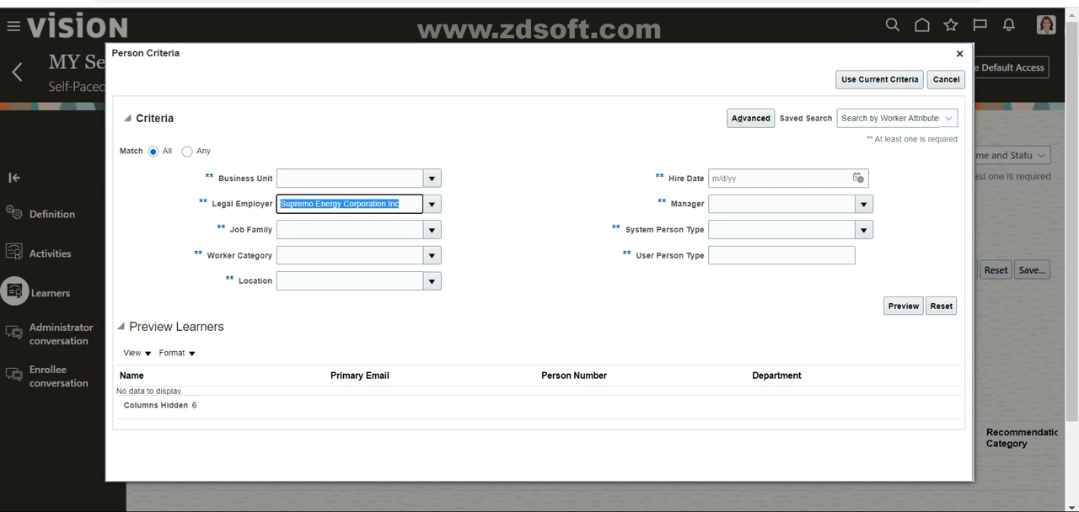
Step: Use the current person criteria for this assignment only, naming the learner criteria "Supremo Energy Corporation Inc"
{"action": "left_click", "coordinate": [879, 80]}
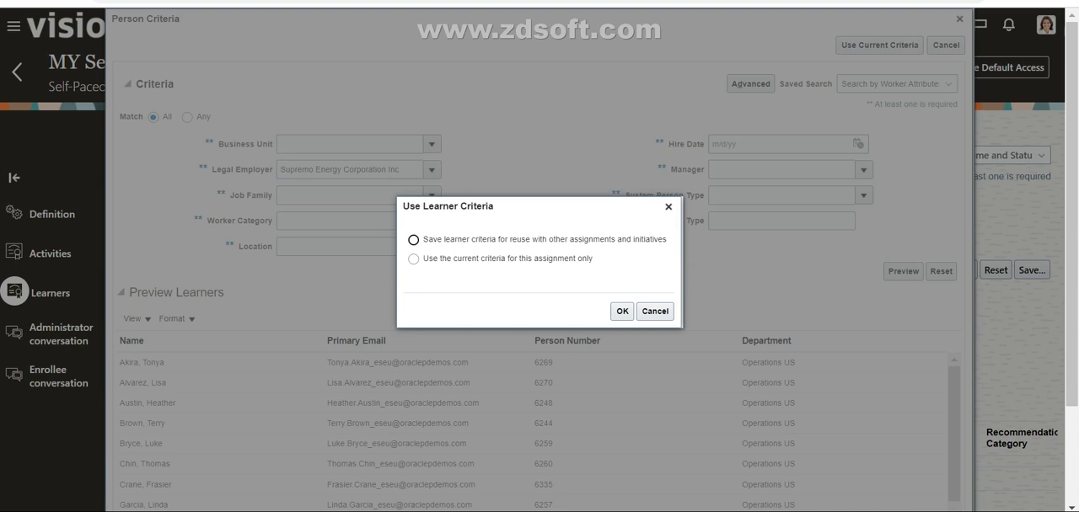
{"action": "left_click", "coordinate": [413, 259]}
{"action": "left_click", "coordinate": [622, 312]}
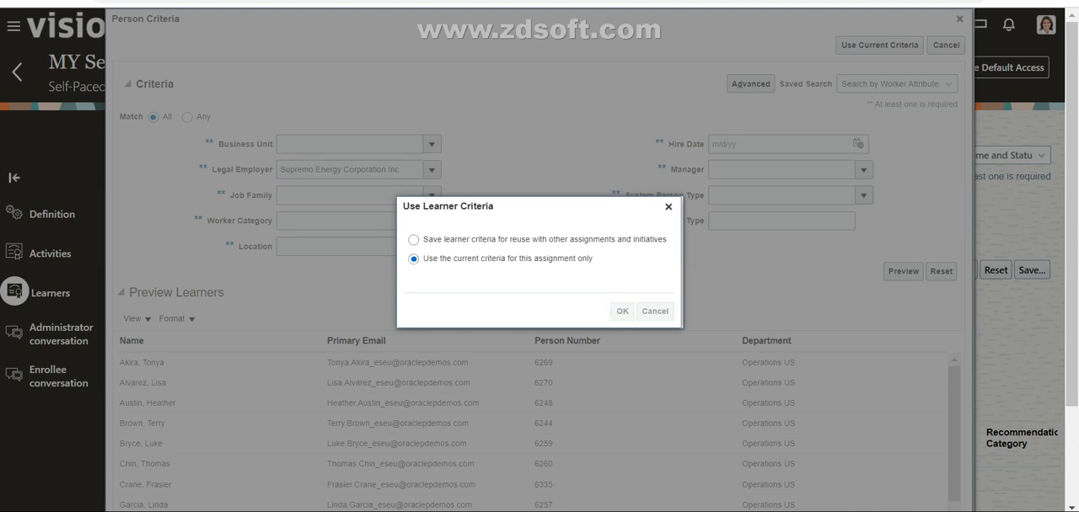
{"action": "left_click", "coordinate": [573, 284]}
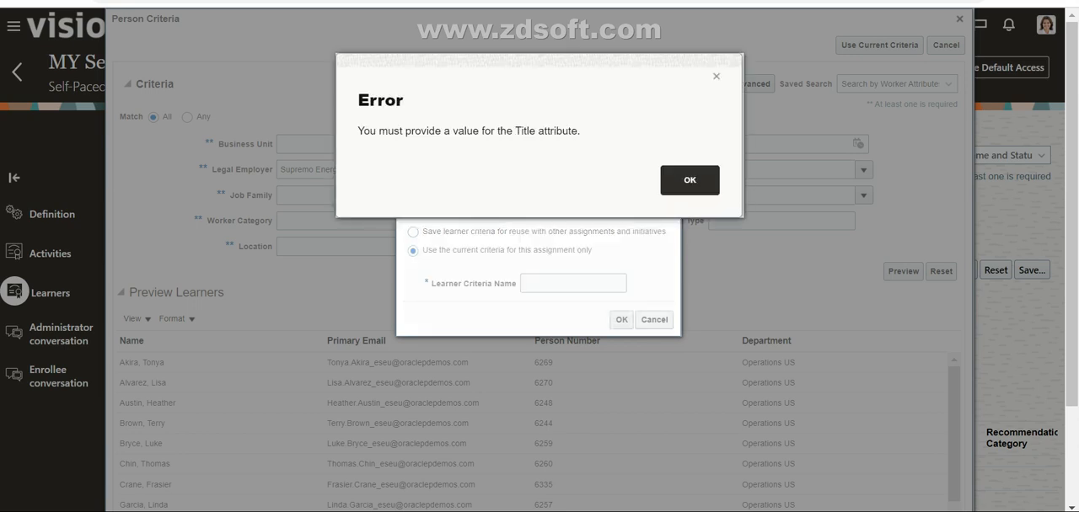
{"action": "key", "text": "Return"}
{"action": "key", "text": "ctrl+v"}
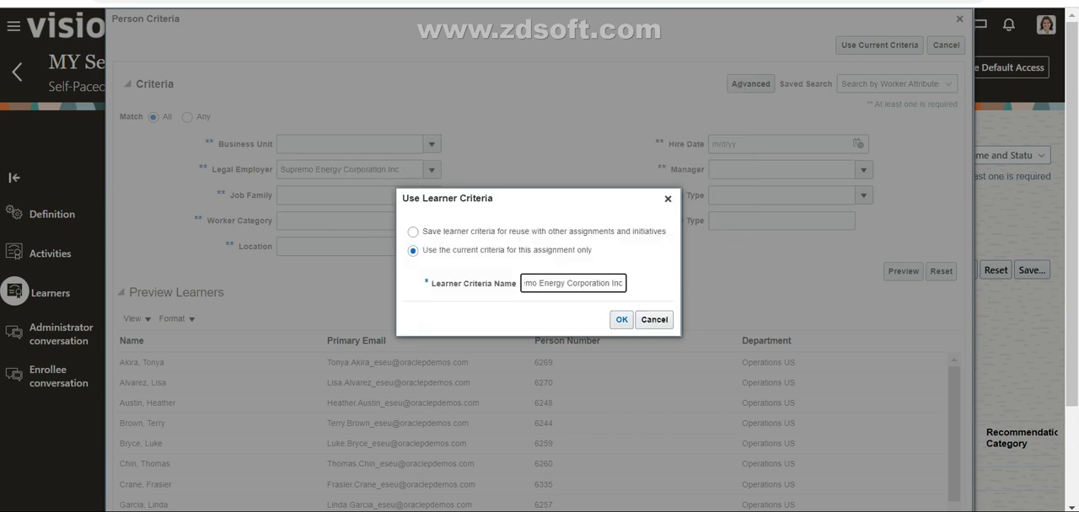
{"action": "key", "text": "Return"}
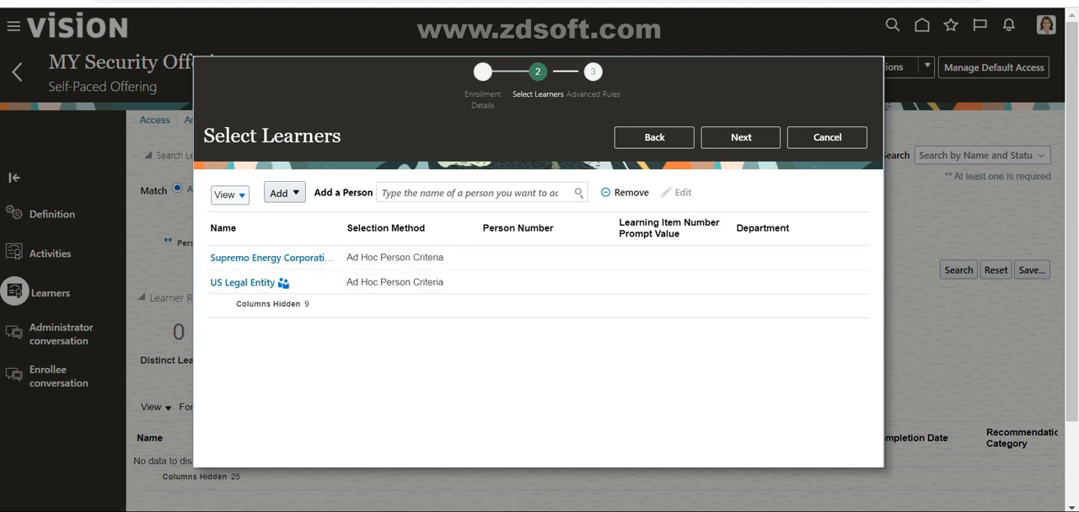
Step: In the advanced rules, exempt learners with existing completions from retaking the learning, and submit the learning assignment
{"action": "left_click", "coordinate": [741, 137]}
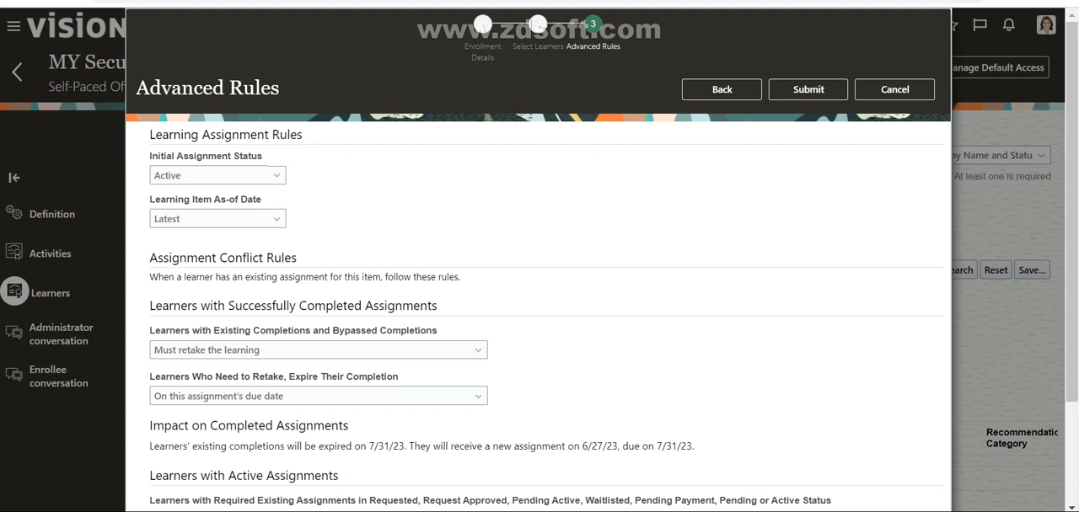
{"action": "scroll", "coordinate": [539, 295], "scroll_direction": "down", "scroll_amount": 2}
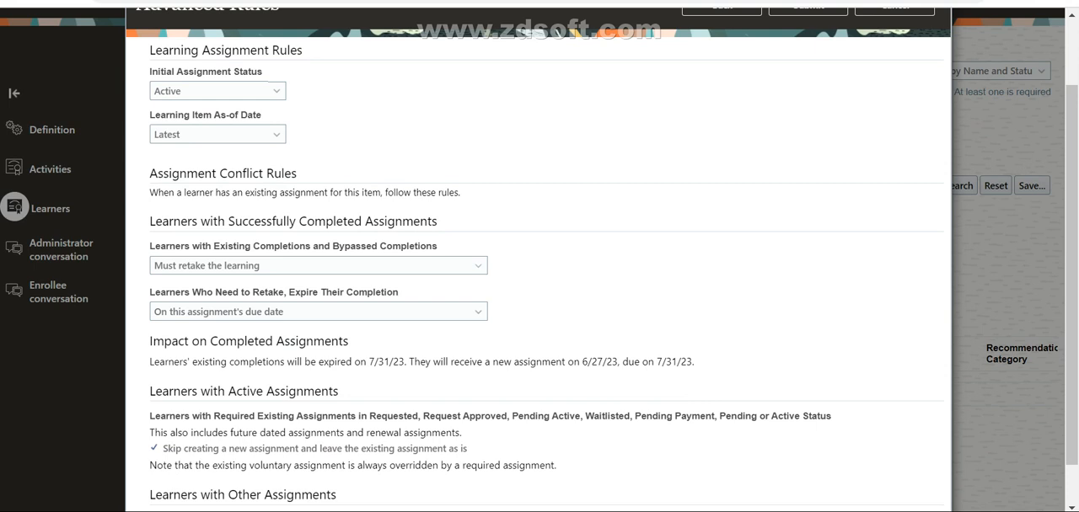
{"action": "left_click", "coordinate": [478, 266]}
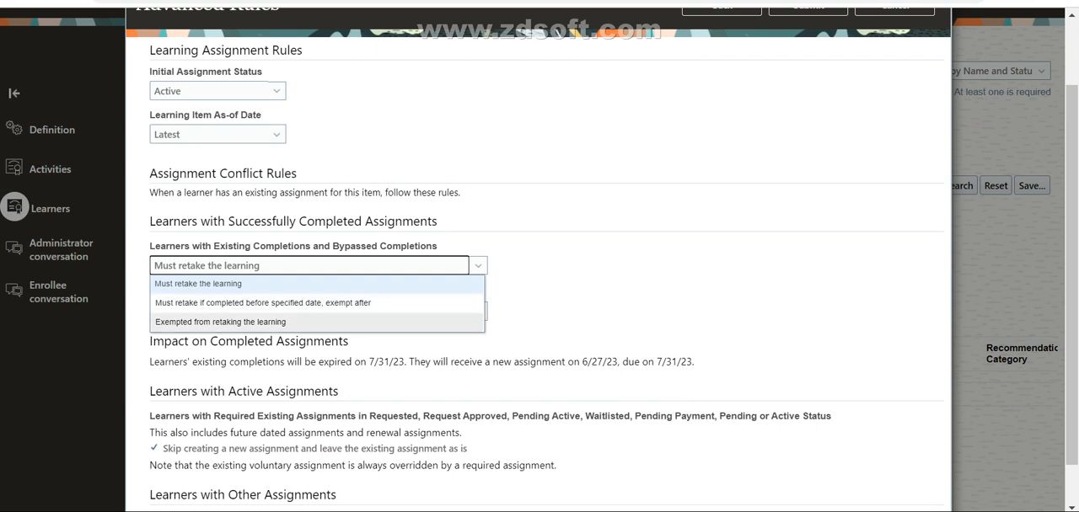
{"action": "left_click", "coordinate": [220, 322]}
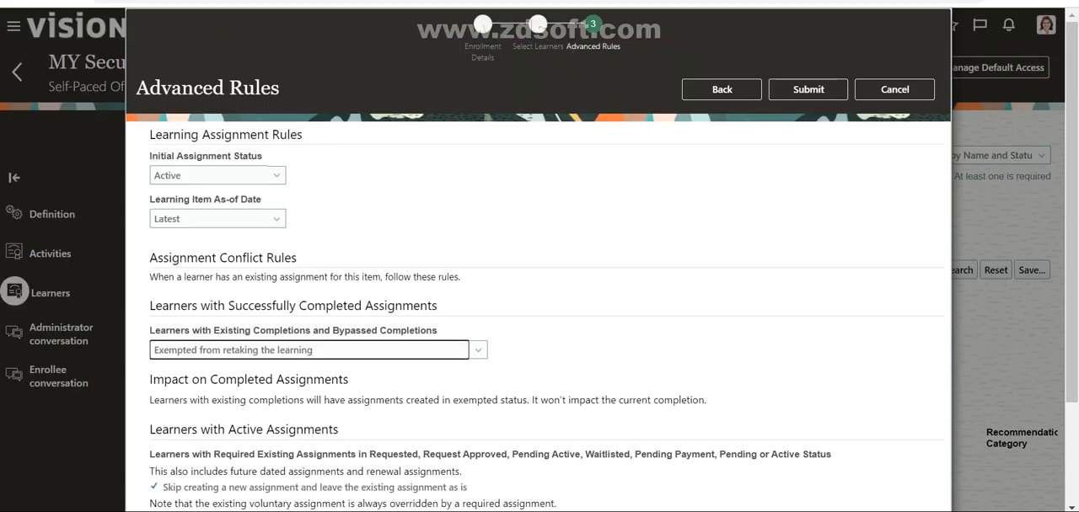
{"action": "scroll", "coordinate": [539, 316], "scroll_direction": "down", "scroll_amount": 3}
{"action": "scroll", "coordinate": [540, 317], "scroll_direction": "up", "scroll_amount": 3}
{"action": "left_click", "coordinate": [809, 90]}
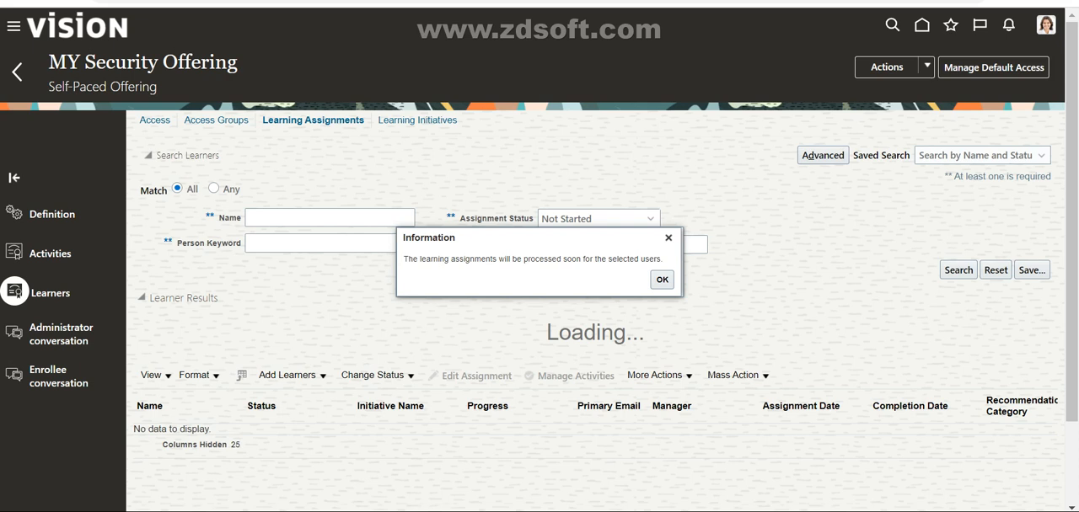
{"action": "left_click", "coordinate": [661, 280]}
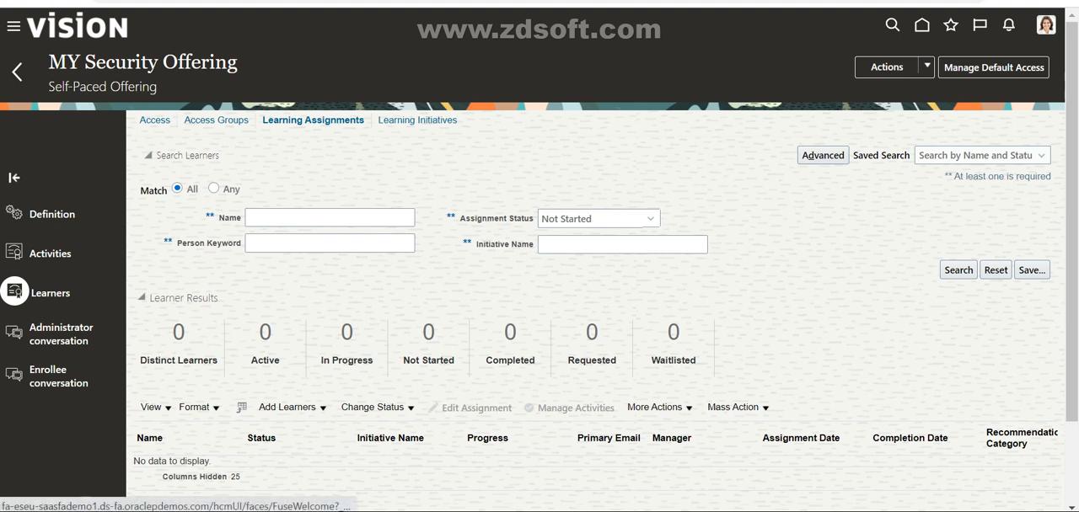
Step: Refresh the learning assignments search for MY Security Offering with the assignment status Not Started
{"action": "left_click", "coordinate": [958, 271]}
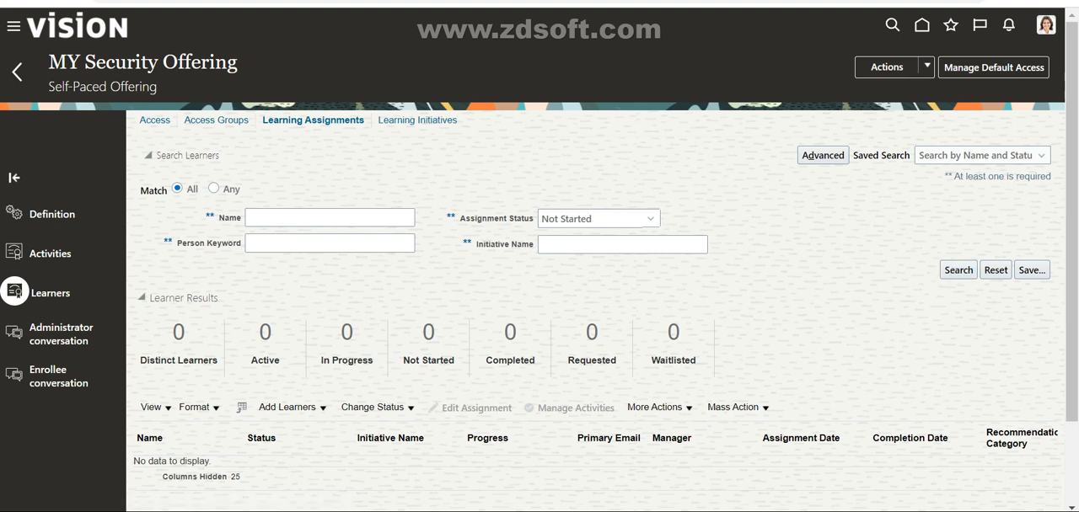
{"action": "left_click", "coordinate": [958, 270]}
{"action": "left_click", "coordinate": [958, 270]}
{"action": "left_click", "coordinate": [958, 270]}
{"action": "left_click", "coordinate": [958, 270]}
{"action": "left_click", "coordinate": [958, 270]}
{"action": "left_click", "coordinate": [959, 271]}
{"action": "left_click", "coordinate": [852, 511]}
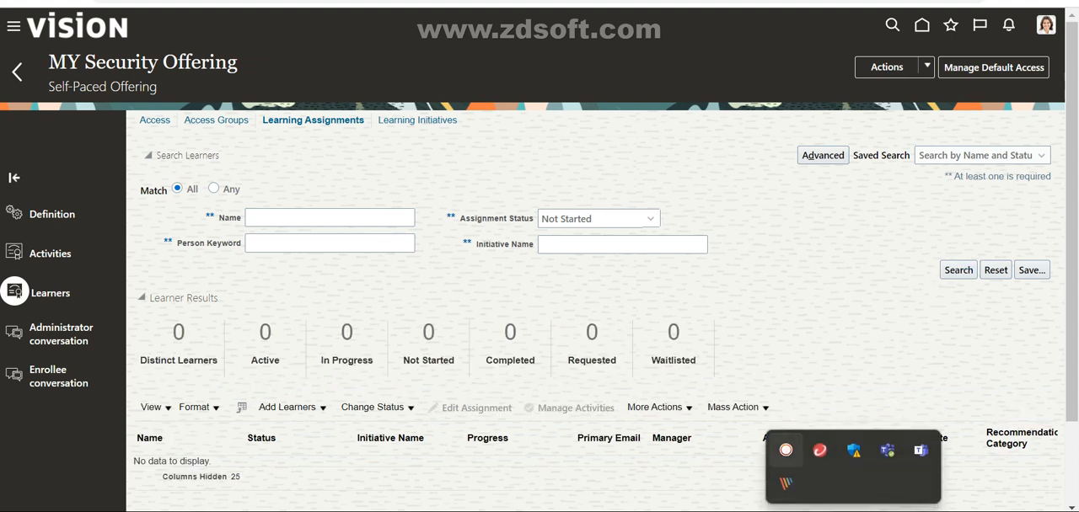
{"action": "left_click", "coordinate": [785, 451]}
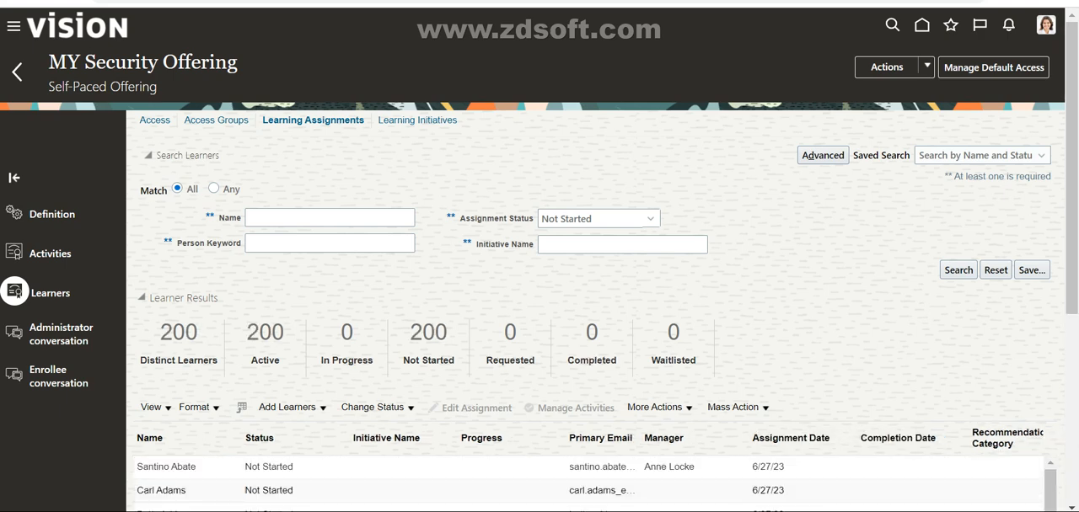
Step: Examine the learner results for MY Security Offering, including the status totals, managers and assignment dates
{"action": "scroll", "coordinate": [806, 72], "scroll_direction": "down", "scroll_amount": 2}
{"action": "scroll", "coordinate": [806, 72], "scroll_direction": "up", "scroll_amount": 1}
{"action": "scroll", "coordinate": [807, 72], "scroll_direction": "down", "scroll_amount": 2}
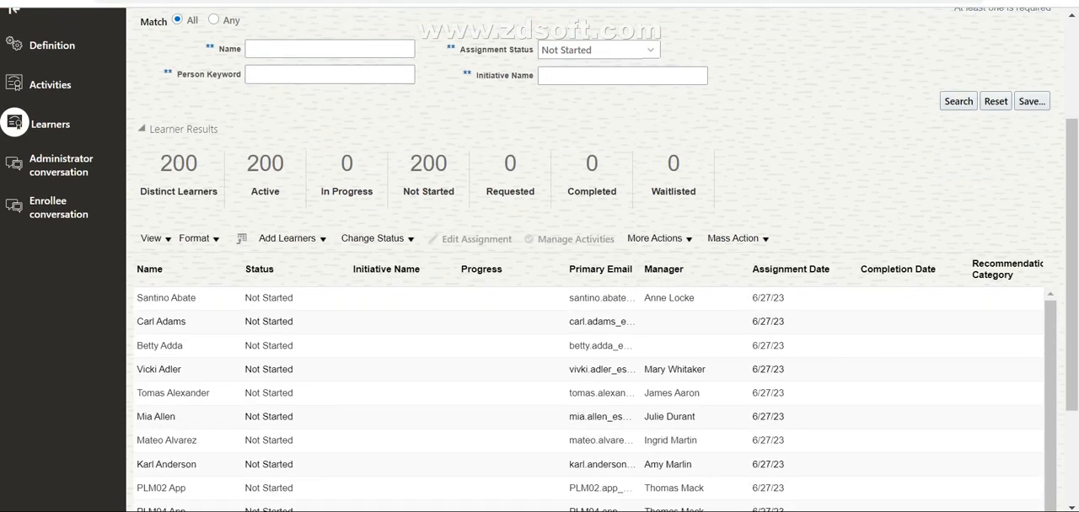
{"action": "scroll", "coordinate": [540, 253], "scroll_direction": "up", "scroll_amount": 2}
{"action": "scroll", "coordinate": [539, 253], "scroll_direction": "down", "scroll_amount": 2}
{"action": "scroll", "coordinate": [539, 337], "scroll_direction": "down", "scroll_amount": 3}
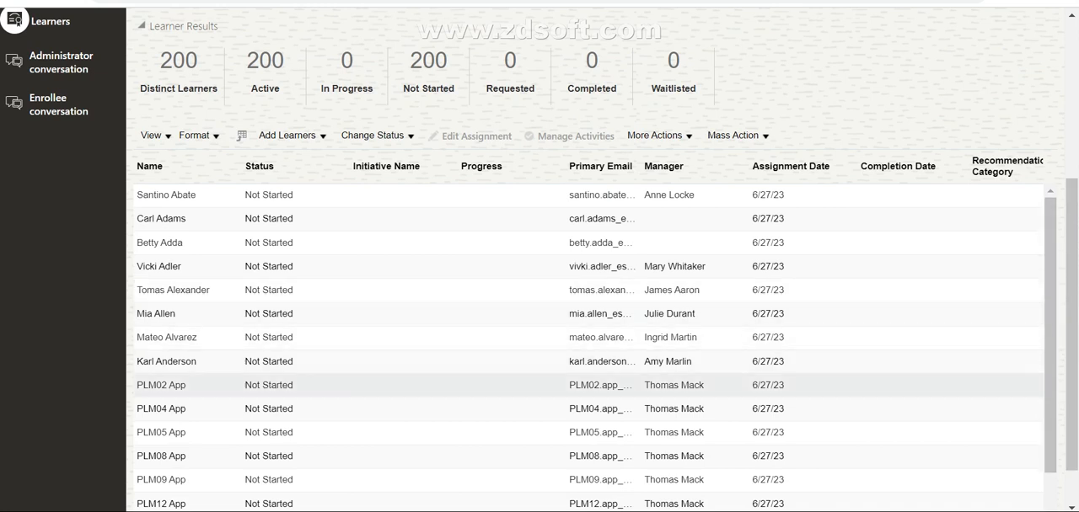
{"action": "scroll", "coordinate": [540, 404], "scroll_direction": "down", "scroll_amount": 1}
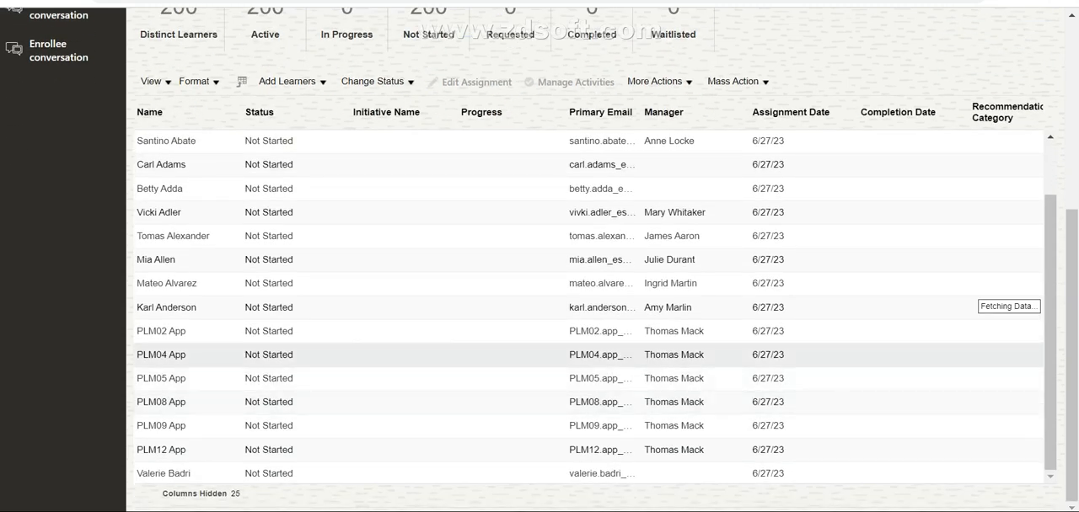
{"action": "scroll", "coordinate": [590, 329], "scroll_direction": "down", "scroll_amount": 5}
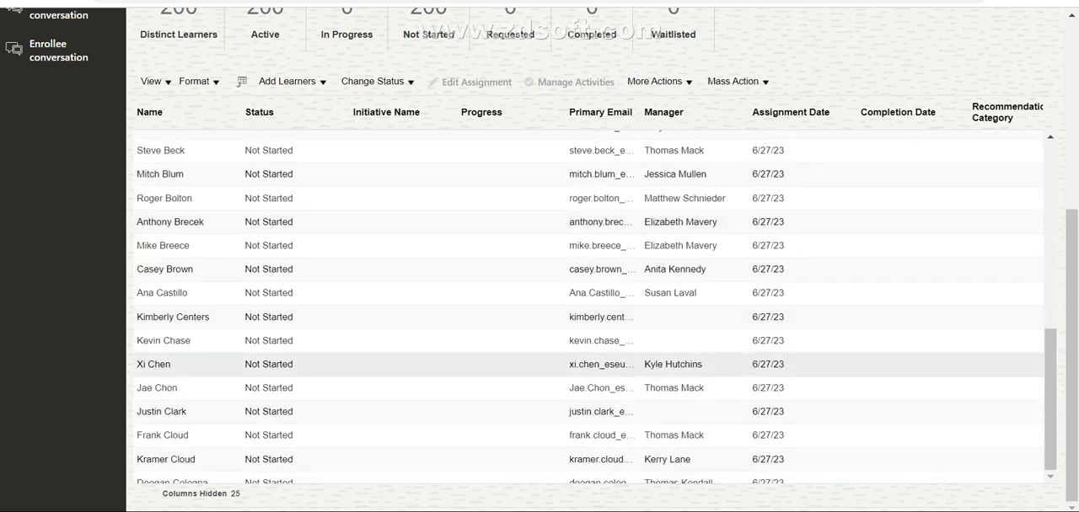
{"action": "scroll", "coordinate": [589, 363], "scroll_direction": "down", "scroll_amount": 1}
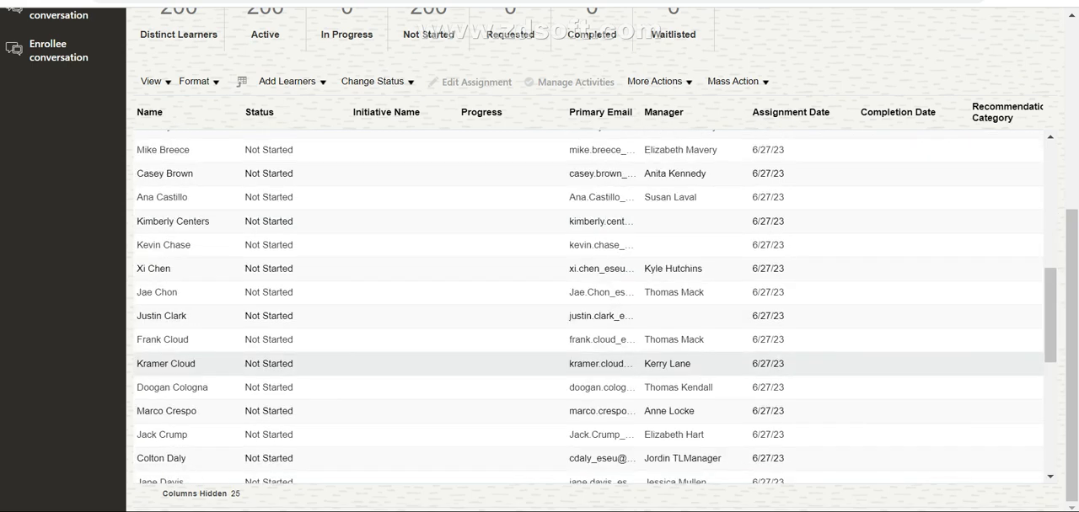
{"action": "scroll", "coordinate": [590, 363], "scroll_direction": "up", "scroll_amount": 10}
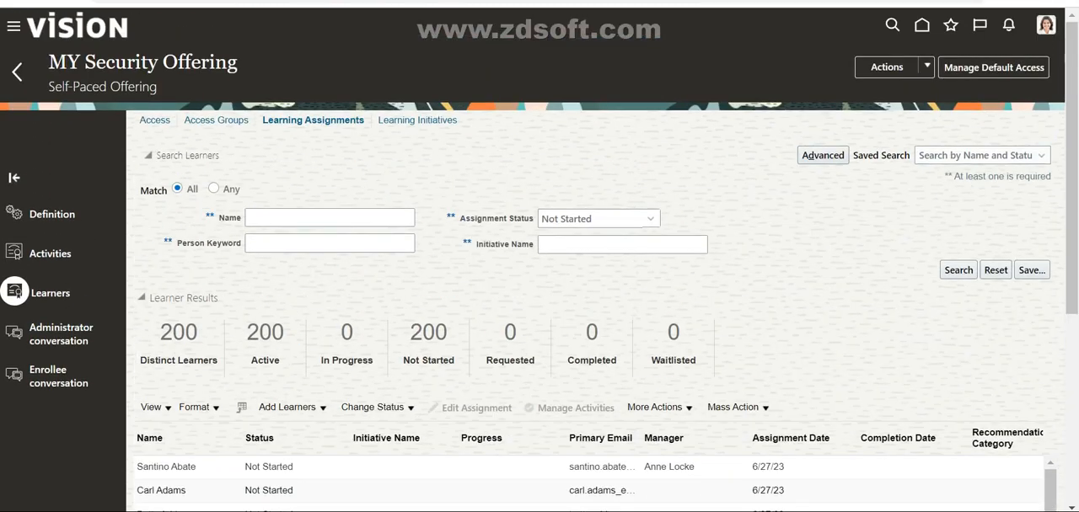
{"action": "scroll", "coordinate": [590, 346], "scroll_direction": "down", "scroll_amount": 2}
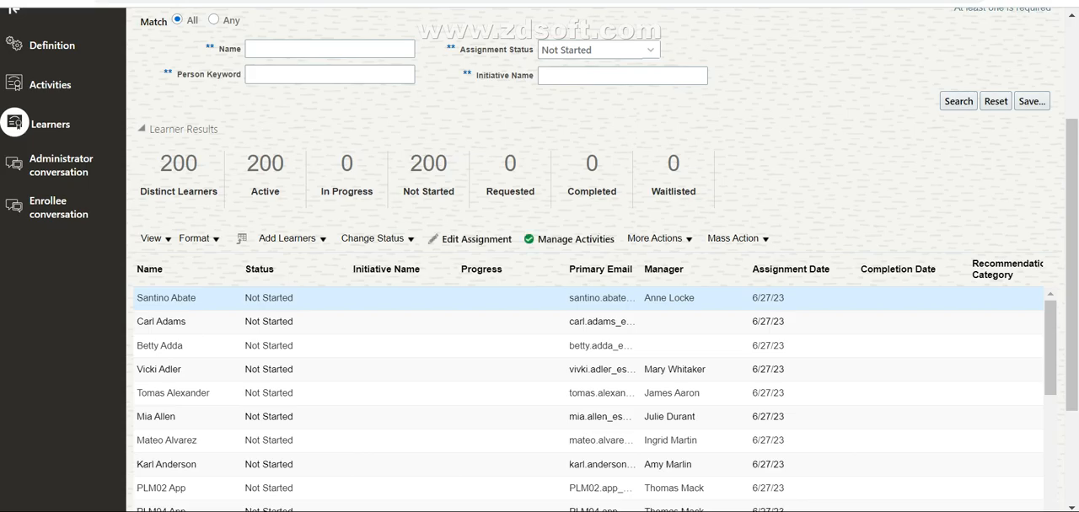
Step: Open the Demo Ins bookmark in a new browser tab, keeping the learner list open
{"action": "key", "text": "ctrl+t"}
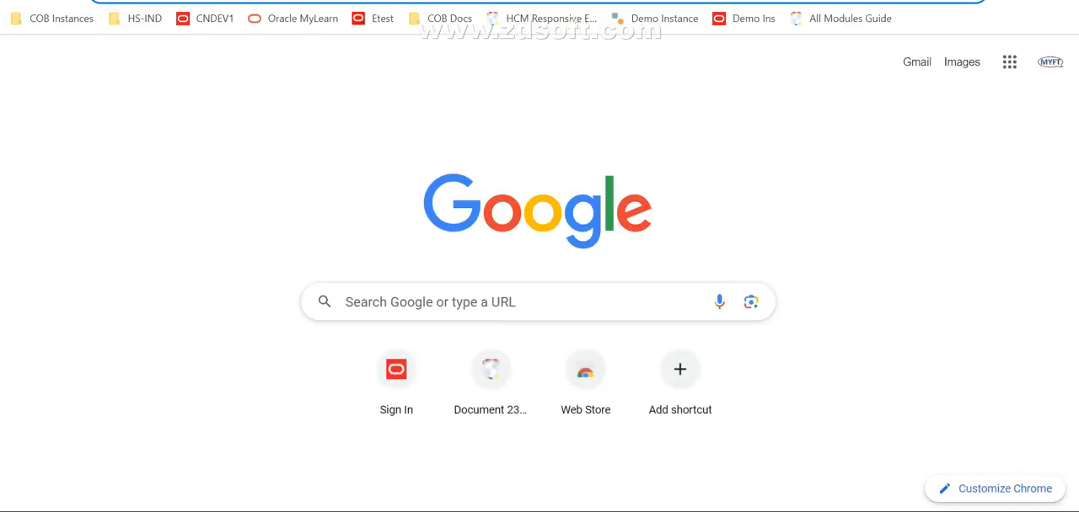
{"action": "left_click", "coordinate": [743, 18]}
{"action": "key", "text": "ctrl+shift+Tab"}
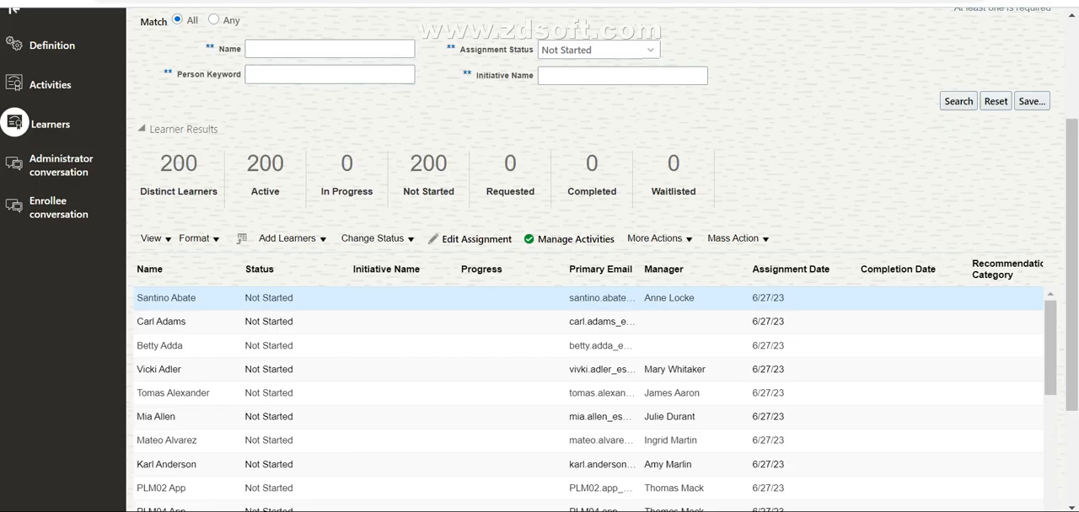
{"action": "key", "text": "ctrl+Tab"}
{"action": "key", "text": "ctrl+shift+Tab"}
{"action": "key", "text": "ctrl+Tab"}
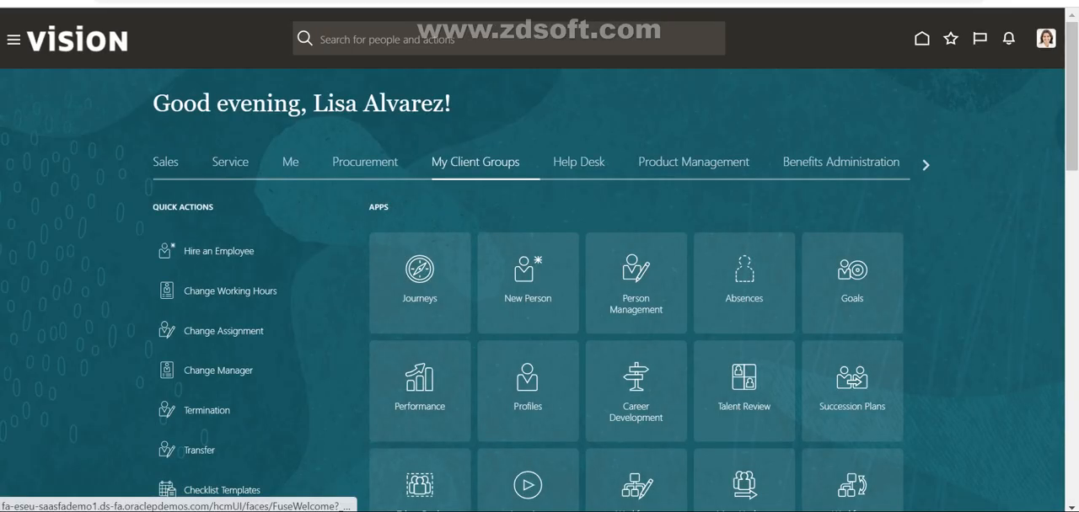
Step: Expand the Tools group in the second tab's navigator, open a tool from it, and return to the learner list
{"action": "left_click", "coordinate": [13, 39]}
{"action": "key", "text": "ctrl+shift+Tab"}
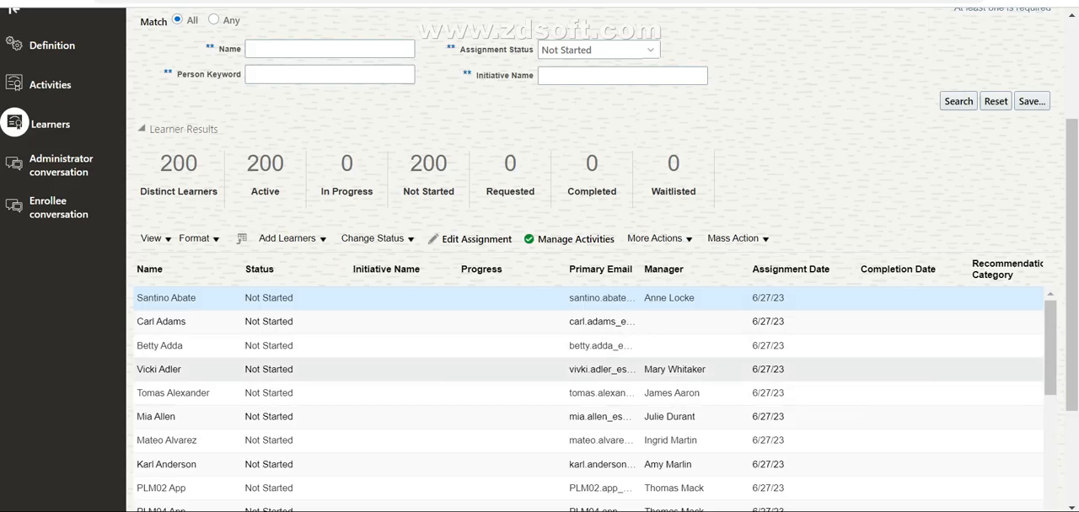
{"action": "key", "text": "ctrl+Tab"}
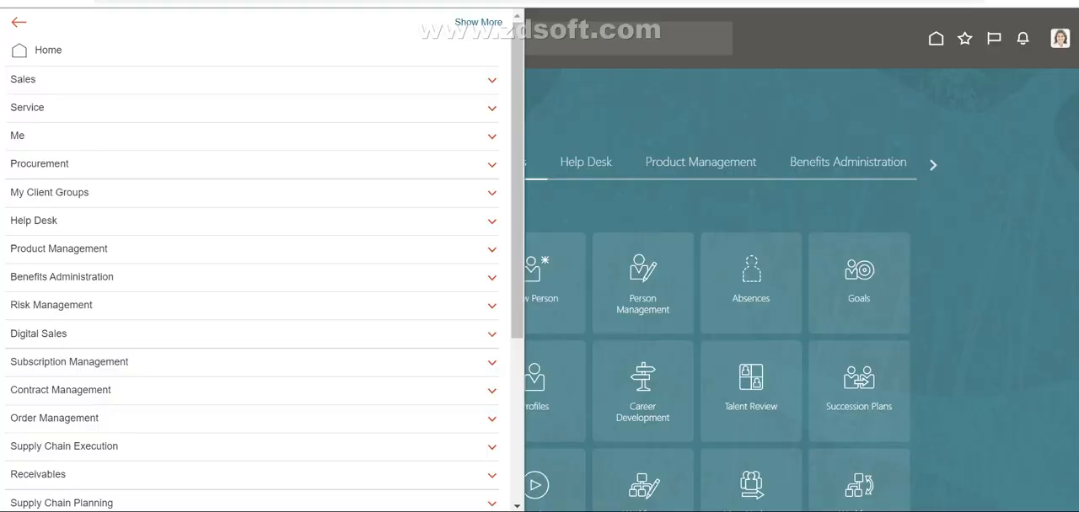
{"action": "scroll", "coordinate": [253, 262], "scroll_direction": "down", "scroll_amount": 3}
{"action": "left_click", "coordinate": [22, 420]}
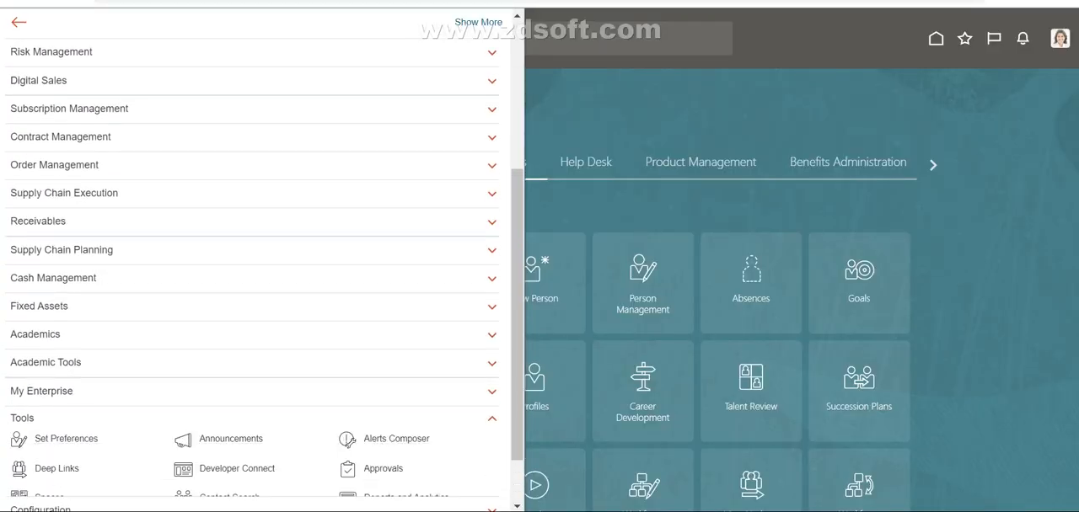
{"action": "scroll", "coordinate": [221, 380], "scroll_direction": "down", "scroll_amount": 3}
{"action": "left_click", "coordinate": [232, 345]}
{"action": "key", "text": "ctrl+Tab"}
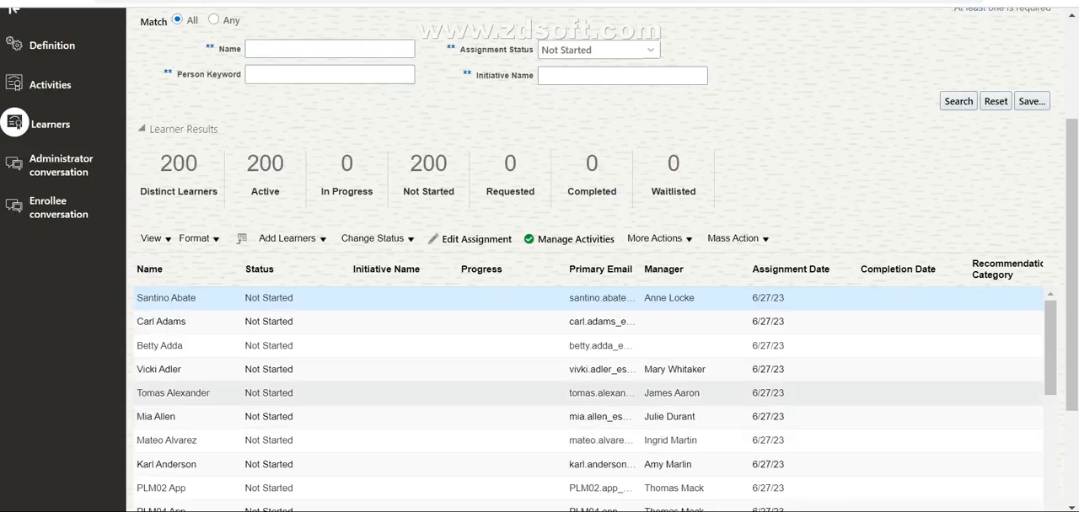
Step: From an assigned learner's account, open Learning and show the current learning enrollments
{"action": "left_click", "coordinate": [505, 370]}
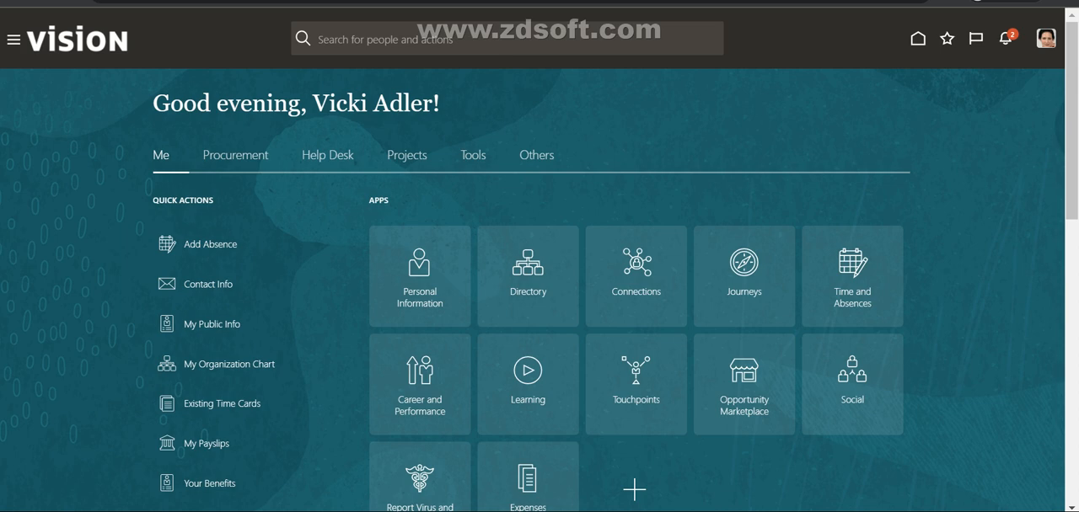
{"action": "scroll", "coordinate": [539, 286], "scroll_direction": "down", "scroll_amount": 2}
{"action": "scroll", "coordinate": [540, 287], "scroll_direction": "up", "scroll_amount": 2}
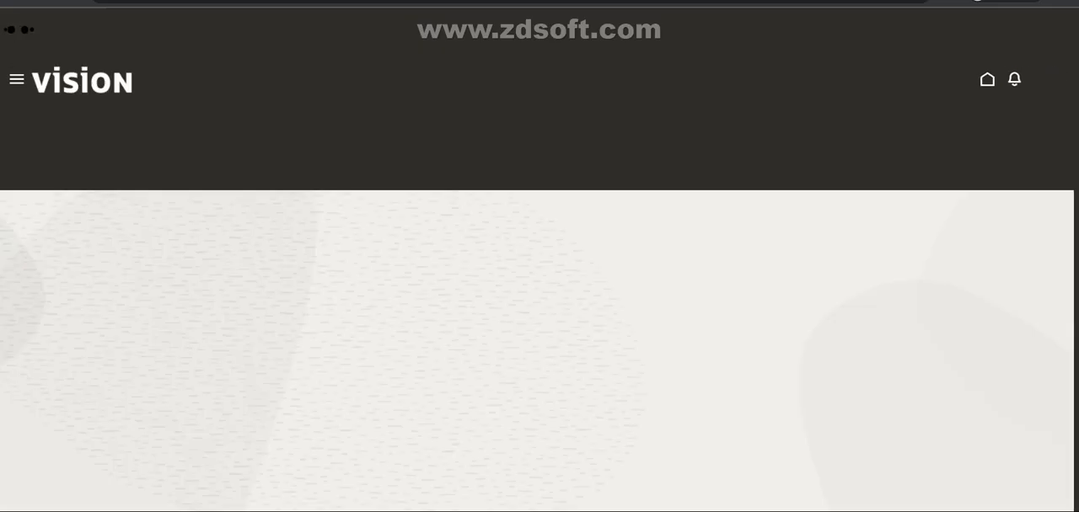
{"action": "scroll", "coordinate": [875, 363], "scroll_direction": "down", "scroll_amount": 2}
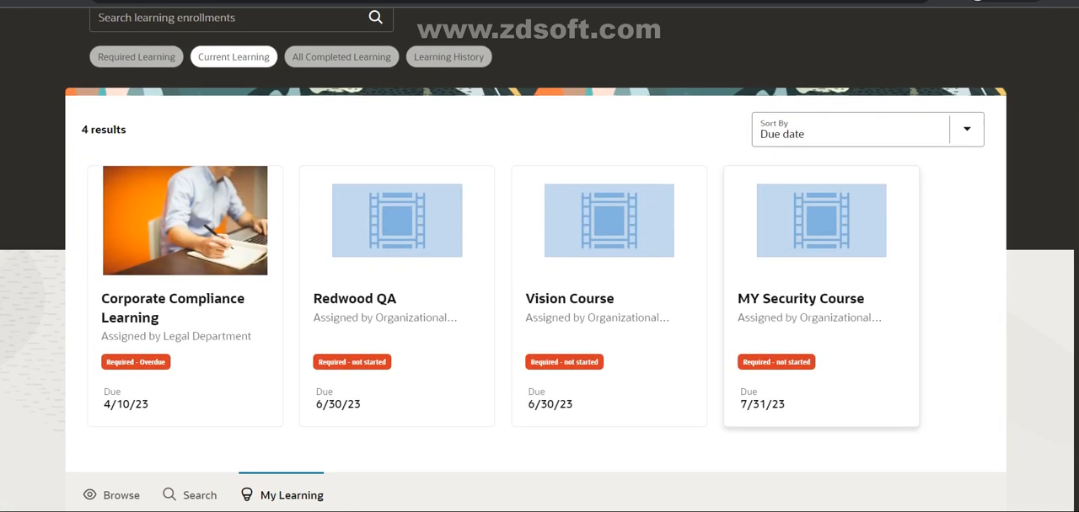
Step: Open MY Security Course from the learner's enrollments and review its due date, completion status and selected offerings
{"action": "left_click", "coordinate": [820, 304]}
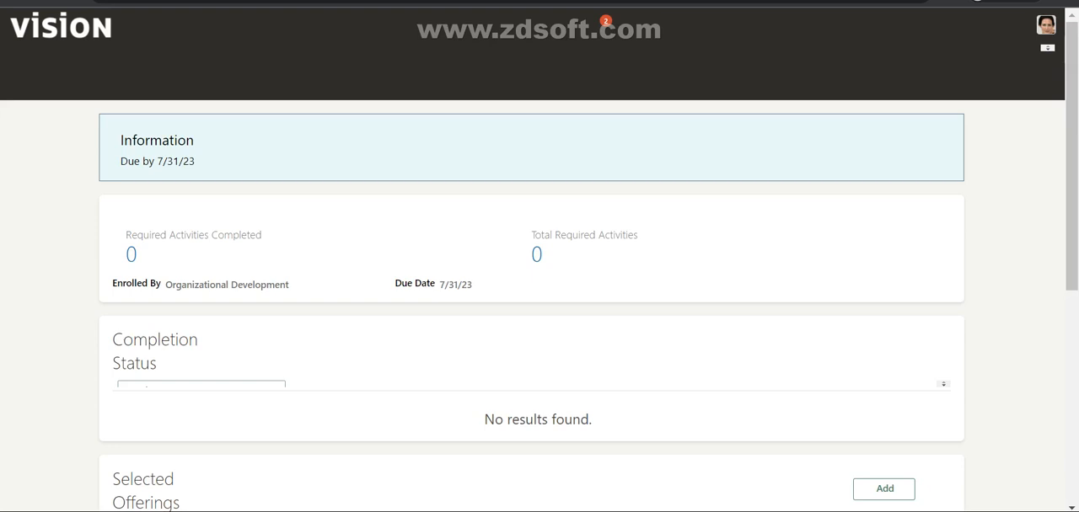
{"action": "scroll", "coordinate": [540, 278], "scroll_direction": "down", "scroll_amount": 1}
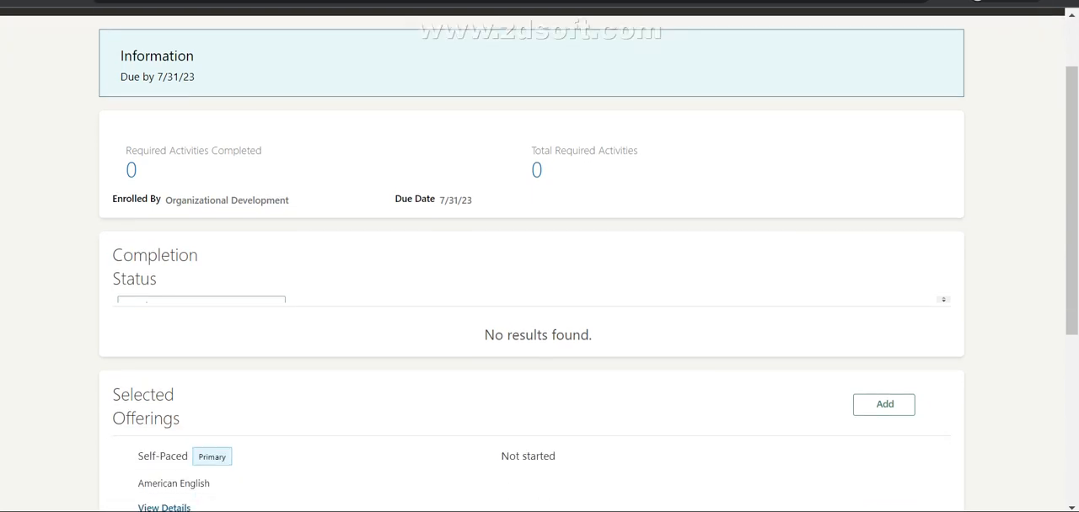
{"action": "scroll", "coordinate": [539, 278], "scroll_direction": "down", "scroll_amount": 2}
{"action": "scroll", "coordinate": [540, 278], "scroll_direction": "up", "scroll_amount": 3}
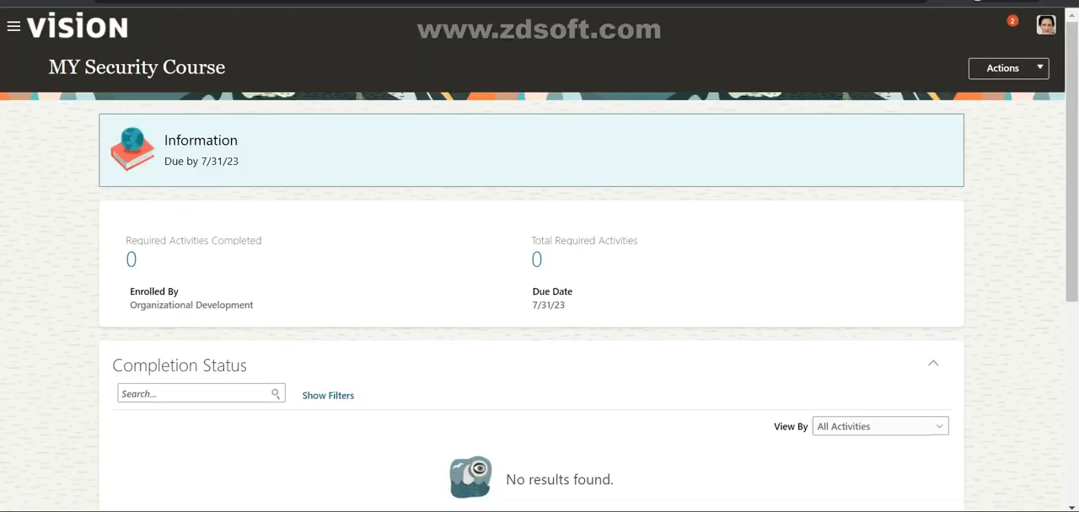
{"action": "scroll", "coordinate": [539, 278], "scroll_direction": "down", "scroll_amount": 3}
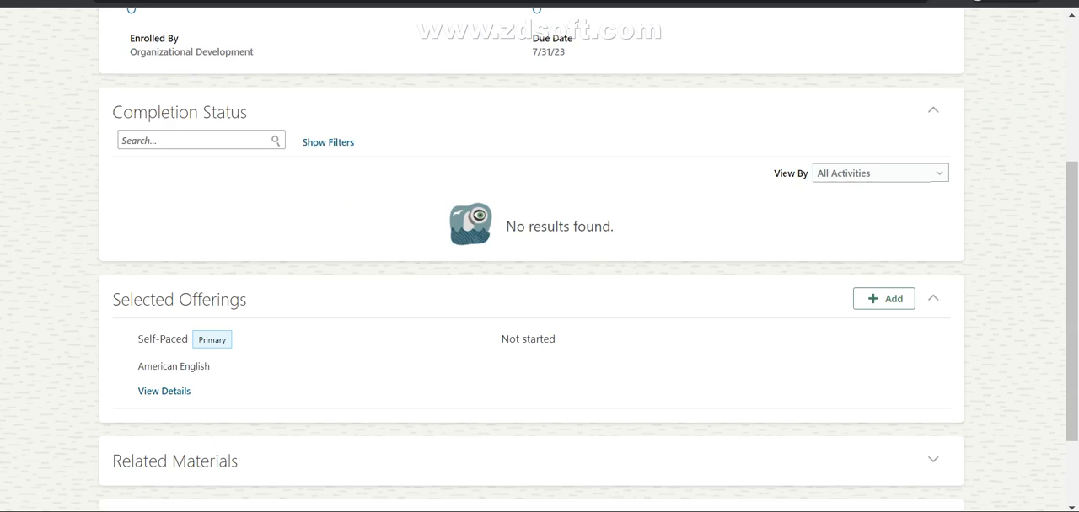
Step: Review the available actions for MY Security Course and its completion status and selected offerings sections
{"action": "scroll", "coordinate": [539, 278], "scroll_direction": "down", "scroll_amount": 2}
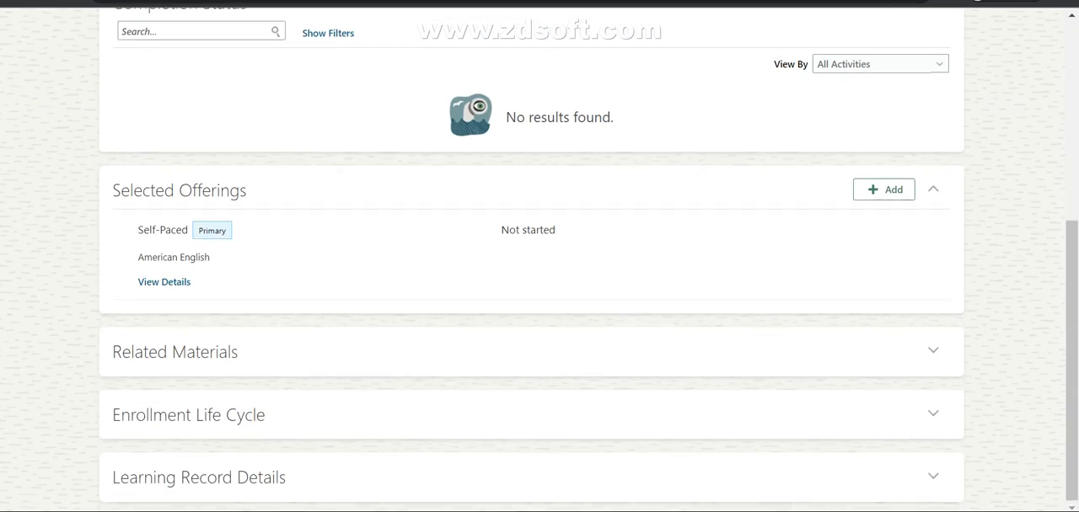
{"action": "scroll", "coordinate": [540, 278], "scroll_direction": "up", "scroll_amount": 4}
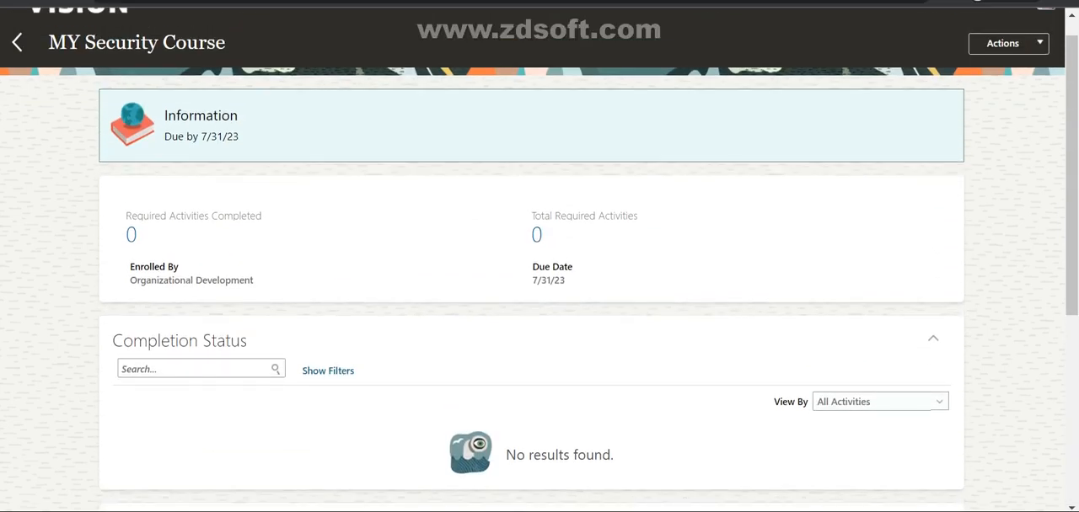
{"action": "scroll", "coordinate": [540, 278], "scroll_direction": "up", "scroll_amount": 1}
{"action": "left_click", "coordinate": [1008, 68]}
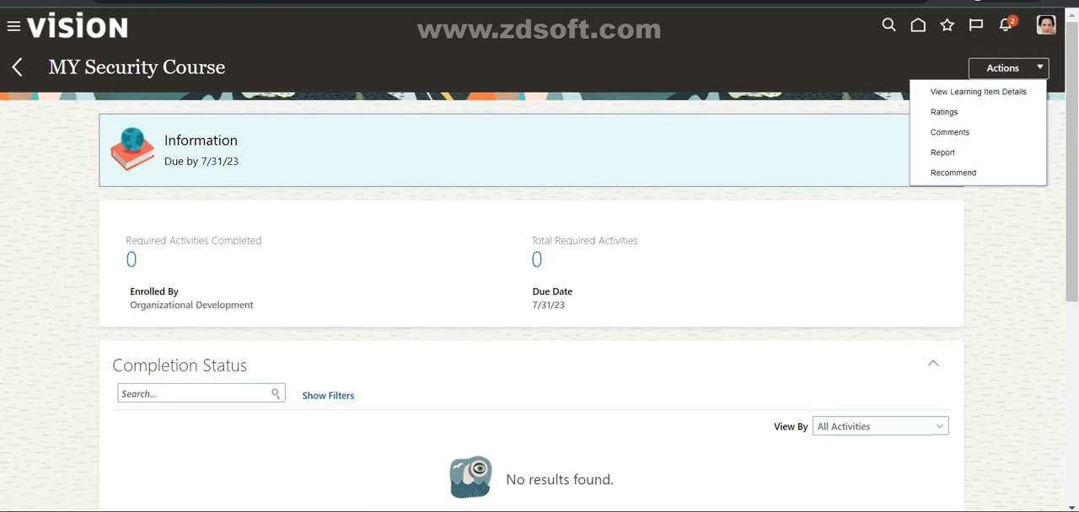
{"action": "scroll", "coordinate": [540, 278], "scroll_direction": "down", "scroll_amount": 1}
{"action": "scroll", "coordinate": [540, 278], "scroll_direction": "down", "scroll_amount": 4}
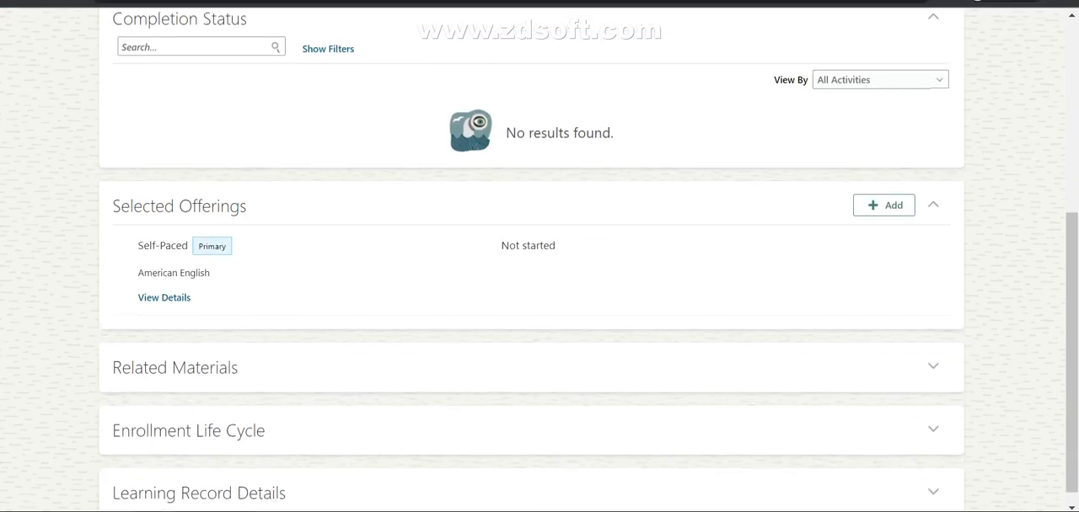
{"action": "scroll", "coordinate": [539, 279], "scroll_direction": "up", "scroll_amount": 5}
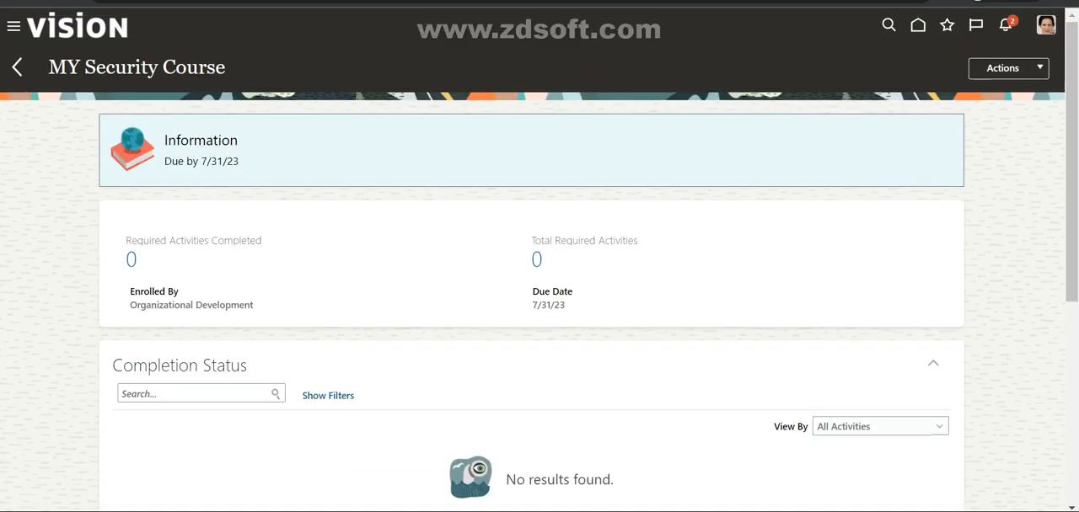
{"action": "scroll", "coordinate": [539, 278], "scroll_direction": "down", "scroll_amount": 5}
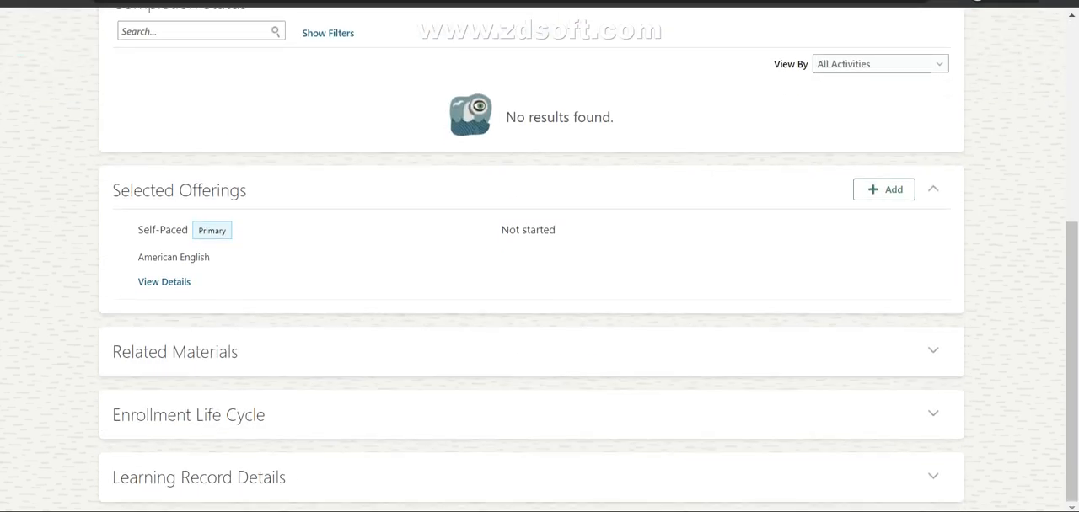
Step: Open the details of the self-paced MY Security Offering and expand its learning record details
{"action": "left_click", "coordinate": [164, 283]}
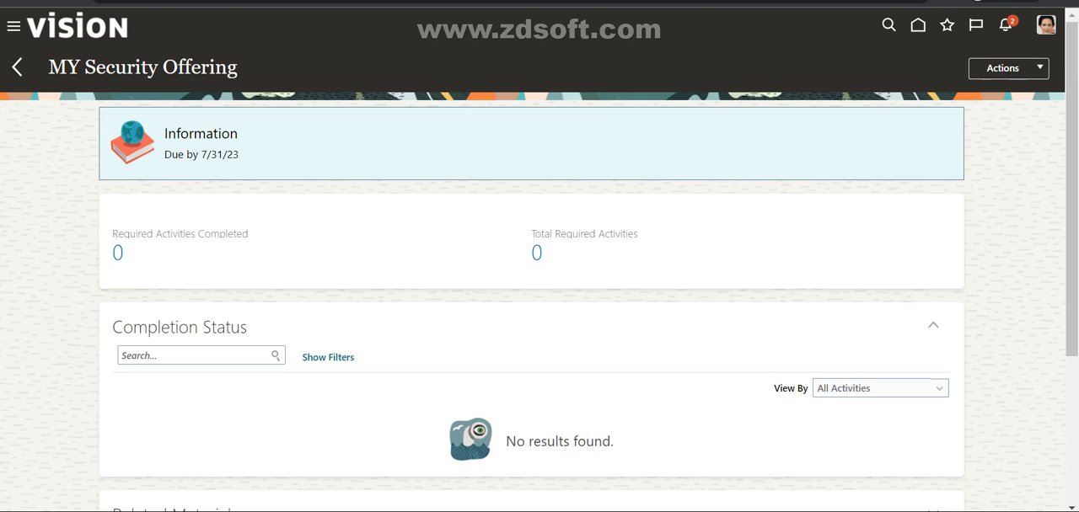
{"action": "scroll", "coordinate": [539, 295], "scroll_direction": "down", "scroll_amount": 3}
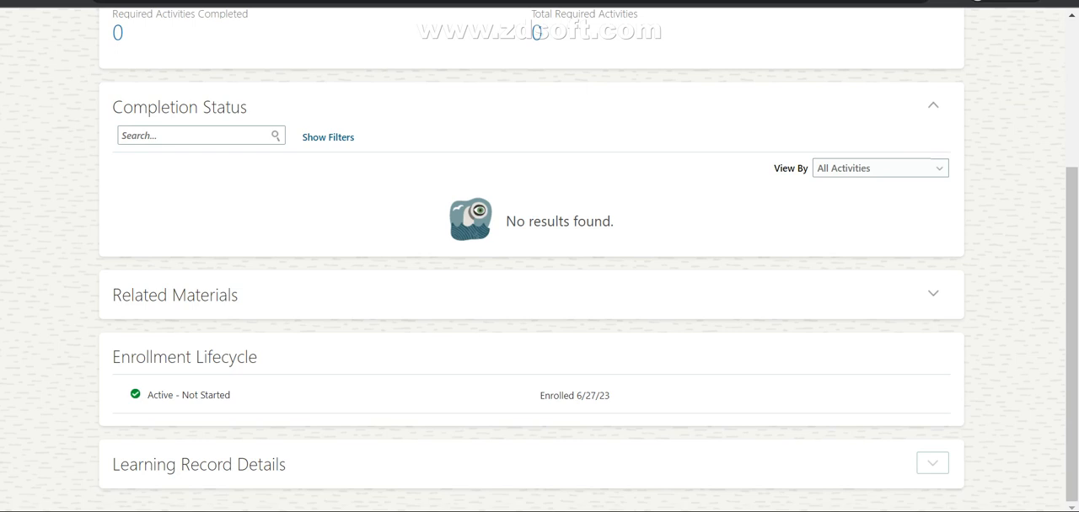
{"action": "left_click", "coordinate": [932, 463]}
{"action": "scroll", "coordinate": [932, 463], "scroll_direction": "down", "scroll_amount": 2}
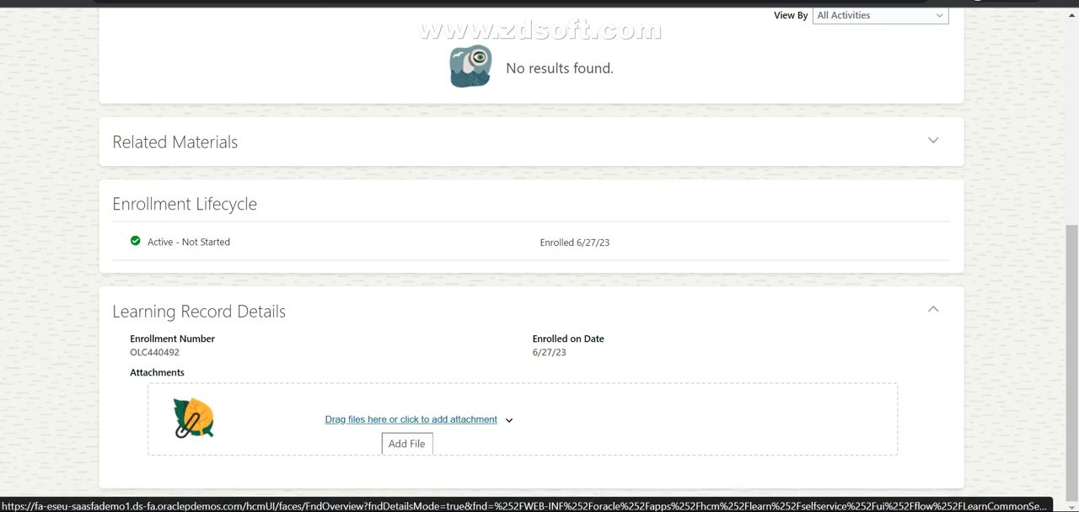
{"action": "scroll", "coordinate": [539, 260], "scroll_direction": "up", "scroll_amount": 5}
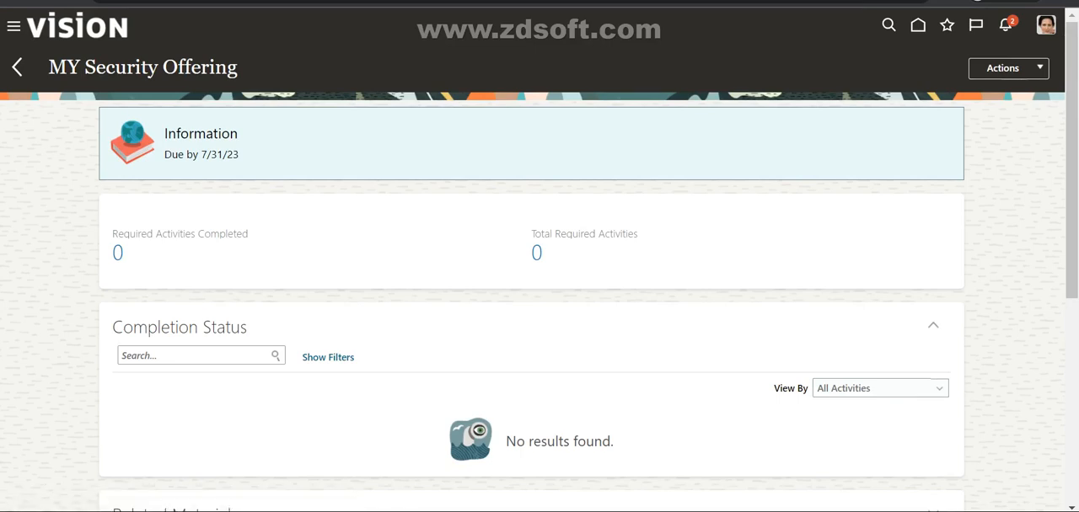
Step: Check the View By options for the offering's completion status, leaving All Activities selected
{"action": "scroll", "coordinate": [540, 259], "scroll_direction": "down", "scroll_amount": 2}
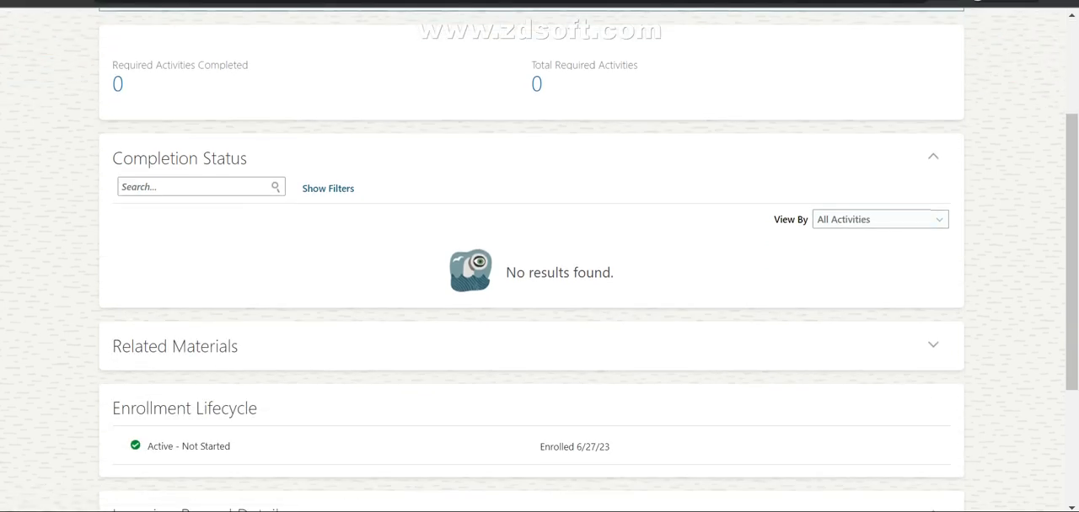
{"action": "left_click", "coordinate": [939, 220]}
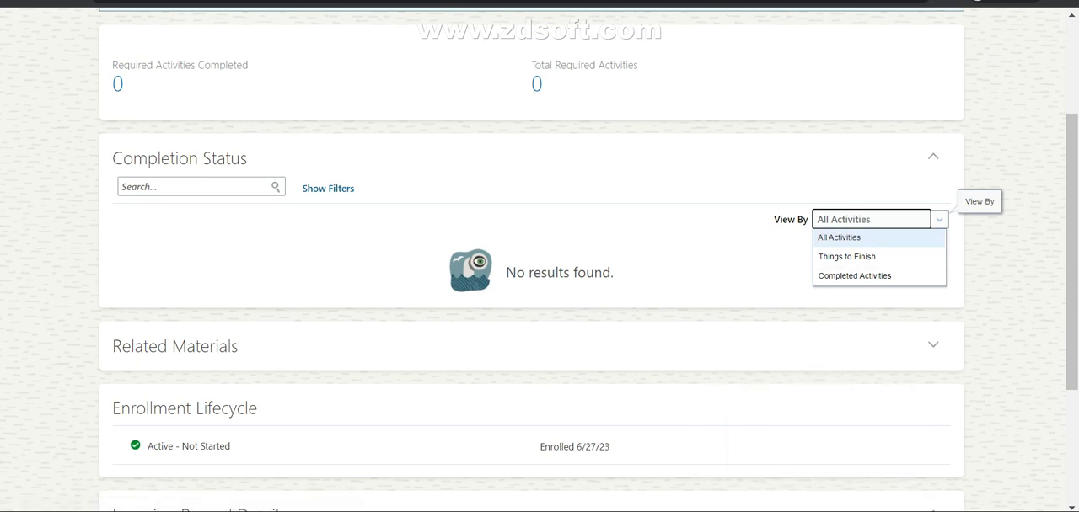
{"action": "left_click", "coordinate": [852, 511]}
{"action": "left_click", "coordinate": [786, 450]}
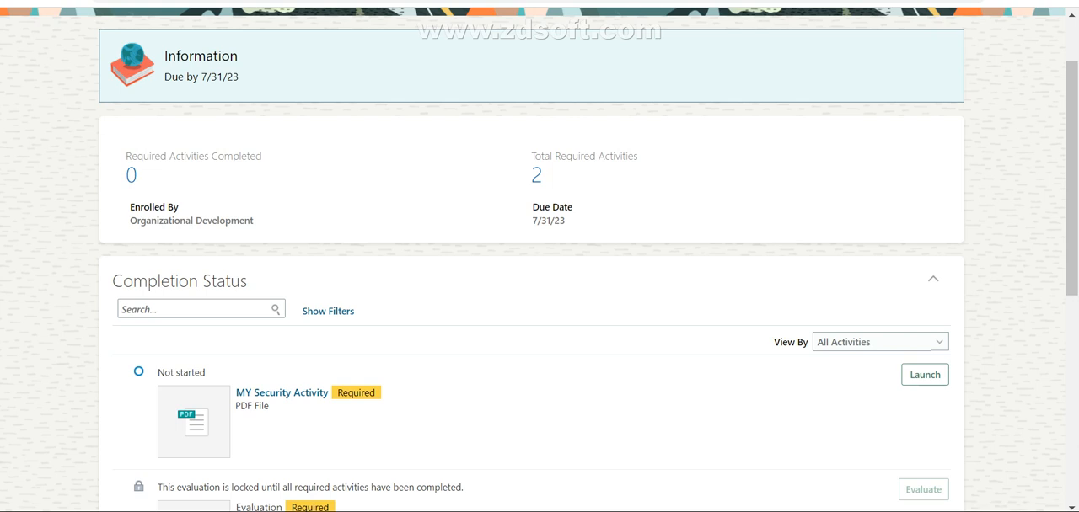
Step: Reopen MY Security Course from the current learning enrollments to reach its required activities
{"action": "scroll", "coordinate": [539, 253], "scroll_direction": "up", "scroll_amount": 1}
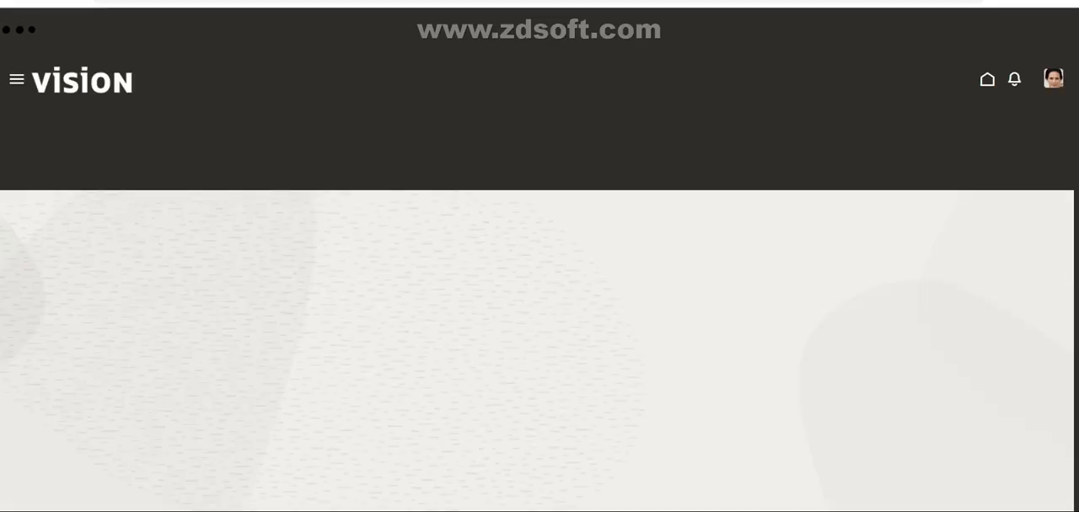
{"action": "scroll", "coordinate": [536, 325], "scroll_direction": "down", "scroll_amount": 2}
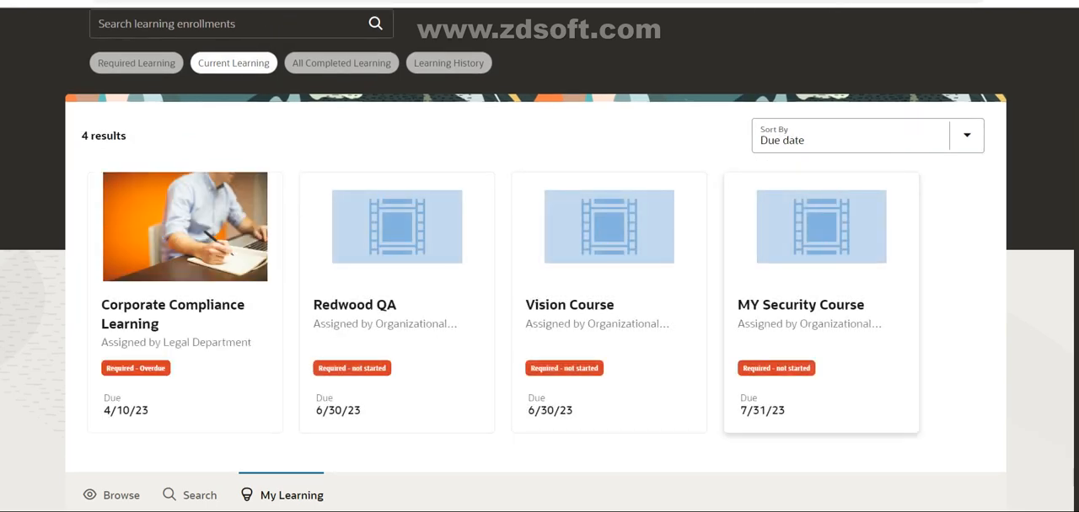
{"action": "left_click", "coordinate": [804, 305]}
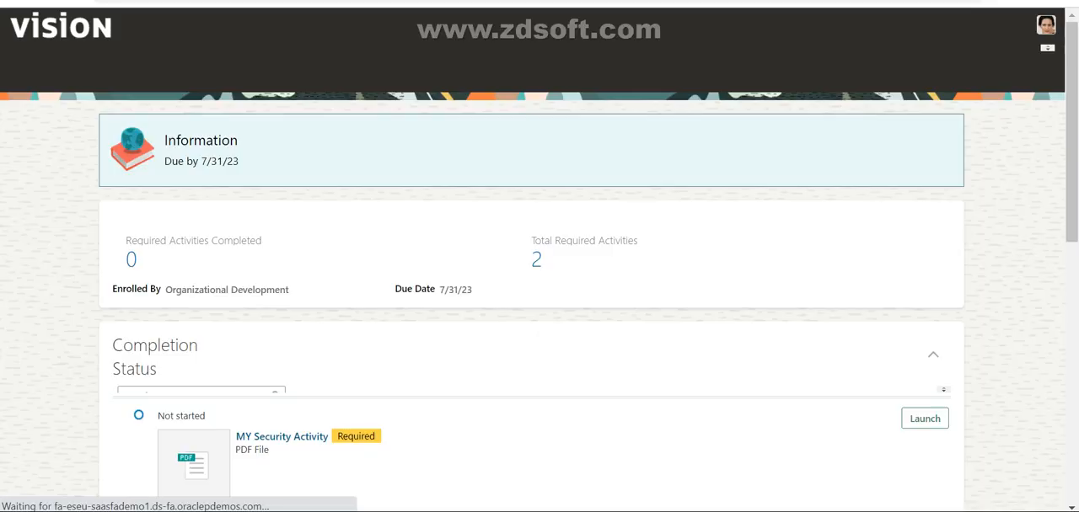
{"action": "scroll", "coordinate": [539, 262], "scroll_direction": "down", "scroll_amount": 3}
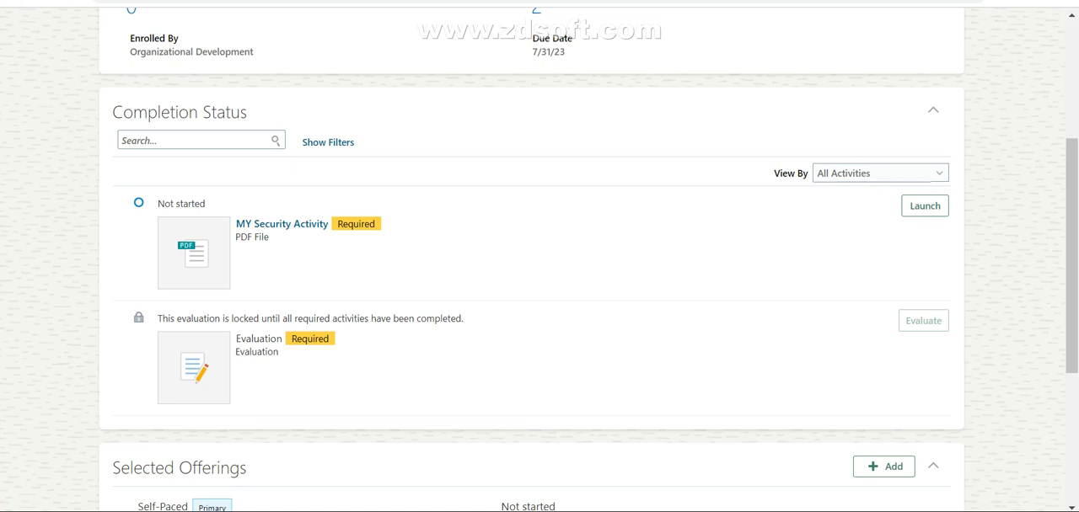
Step: Launch the required MY Security Activity and read through the Content Planning Guide PDF
{"action": "left_click", "coordinate": [924, 205]}
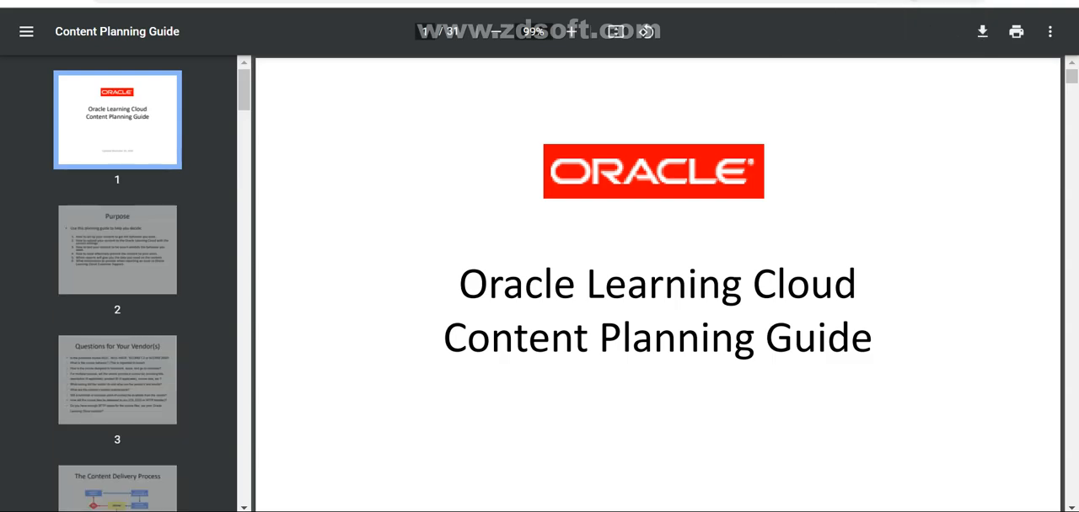
{"action": "scroll", "coordinate": [657, 283], "scroll_direction": "down", "scroll_amount": 15}
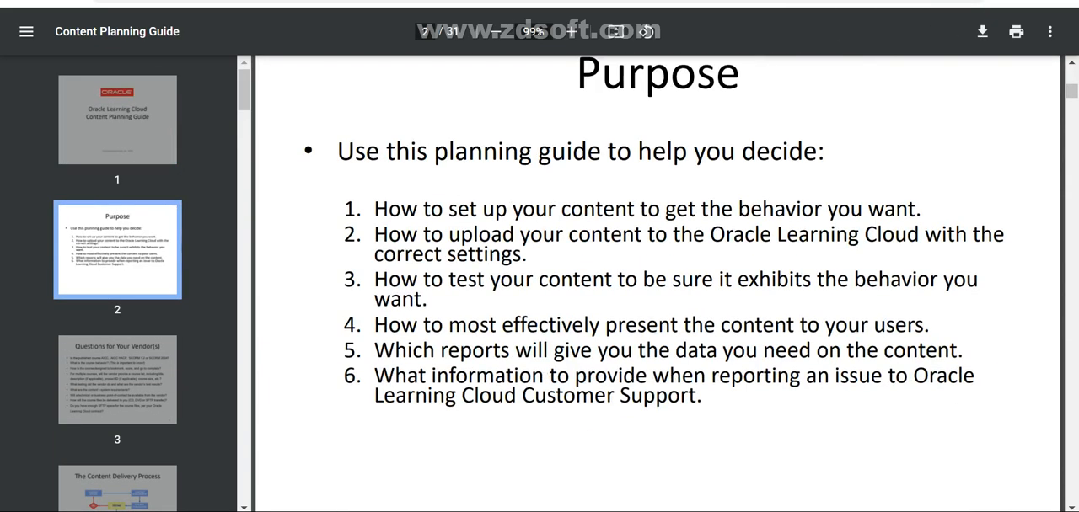
{"action": "scroll", "coordinate": [657, 283], "scroll_direction": "down", "scroll_amount": 15}
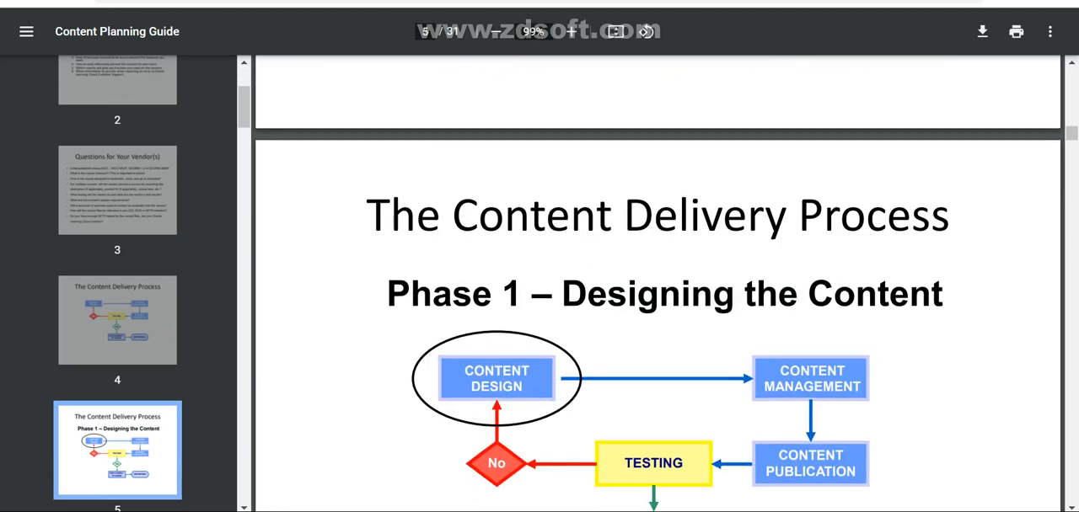
{"action": "scroll", "coordinate": [657, 284], "scroll_direction": "down", "scroll_amount": 15}
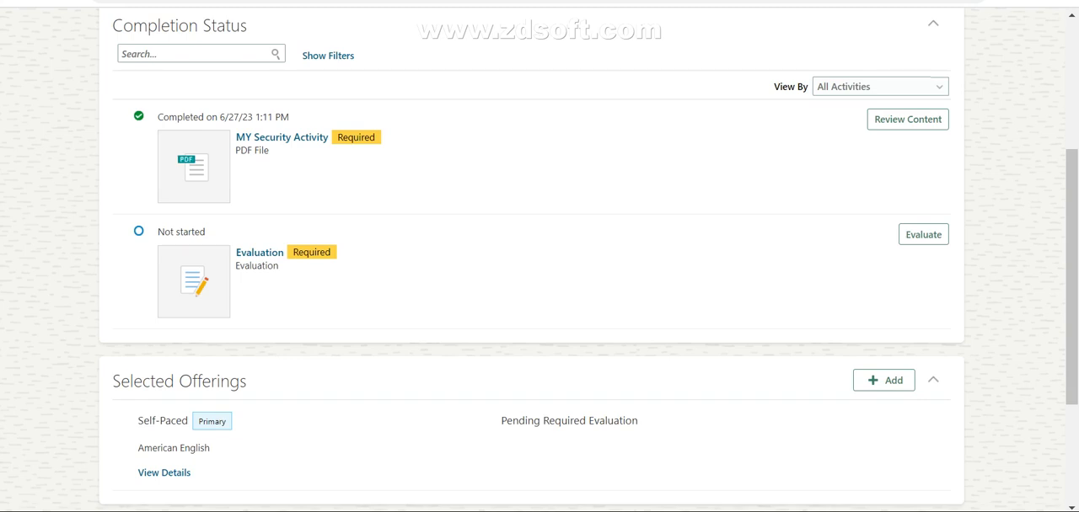
Step: Review the course's updated completion status and start the required Evaluation
{"action": "scroll", "coordinate": [539, 260], "scroll_direction": "up", "scroll_amount": 1}
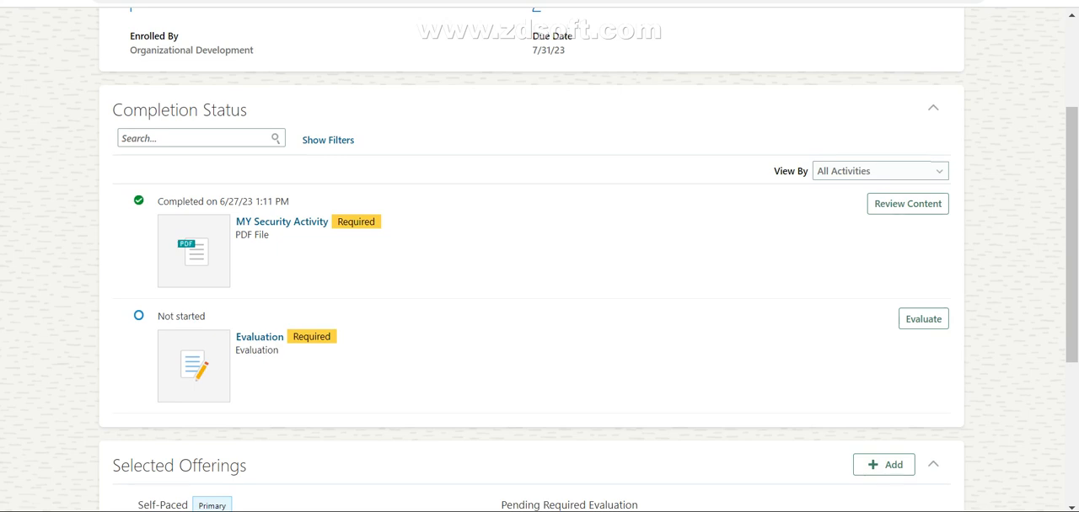
{"action": "scroll", "coordinate": [539, 259], "scroll_direction": "down", "scroll_amount": 3}
{"action": "scroll", "coordinate": [539, 260], "scroll_direction": "up", "scroll_amount": 4}
{"action": "scroll", "coordinate": [539, 259], "scroll_direction": "up", "scroll_amount": 1}
{"action": "scroll", "coordinate": [540, 260], "scroll_direction": "down", "scroll_amount": 1}
{"action": "left_click", "coordinate": [923, 382]}
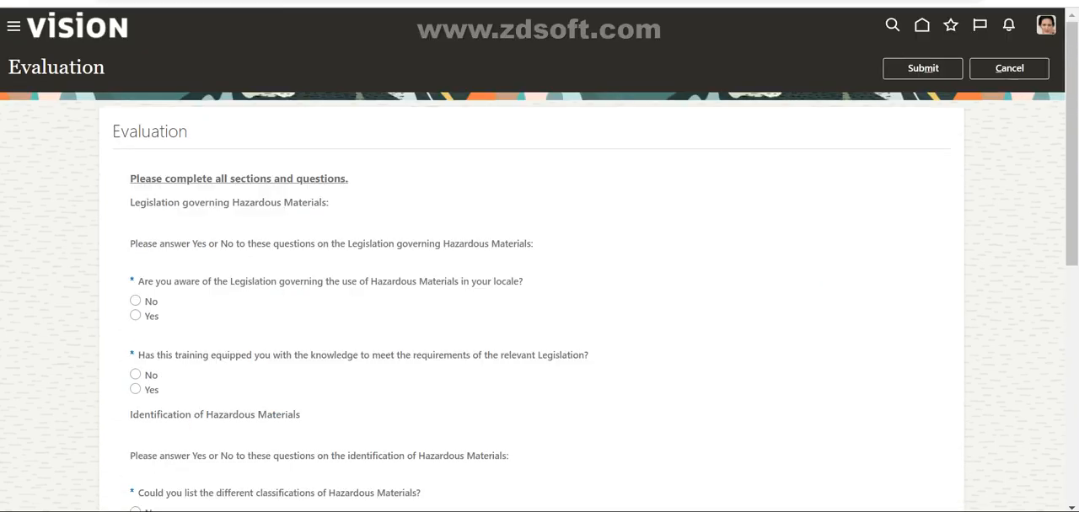
Step: Answer Yes to every Hazardous Materials question in the evaluation and submit it
{"action": "scroll", "coordinate": [539, 259], "scroll_direction": "down", "scroll_amount": 1}
{"action": "left_click", "coordinate": [136, 231]}
{"action": "scroll", "coordinate": [540, 259], "scroll_direction": "down", "scroll_amount": 2}
{"action": "left_click", "coordinate": [136, 135]}
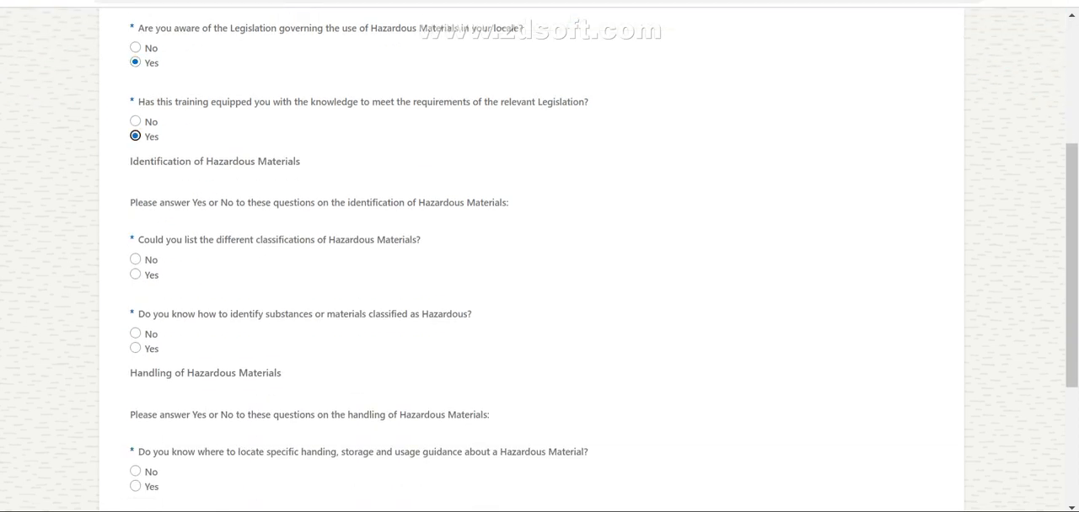
{"action": "left_click", "coordinate": [136, 274]}
{"action": "scroll", "coordinate": [539, 259], "scroll_direction": "down", "scroll_amount": 3}
{"action": "left_click", "coordinate": [135, 110]}
{"action": "left_click", "coordinate": [135, 250]}
{"action": "left_click", "coordinate": [135, 323]}
{"action": "left_click", "coordinate": [135, 462]}
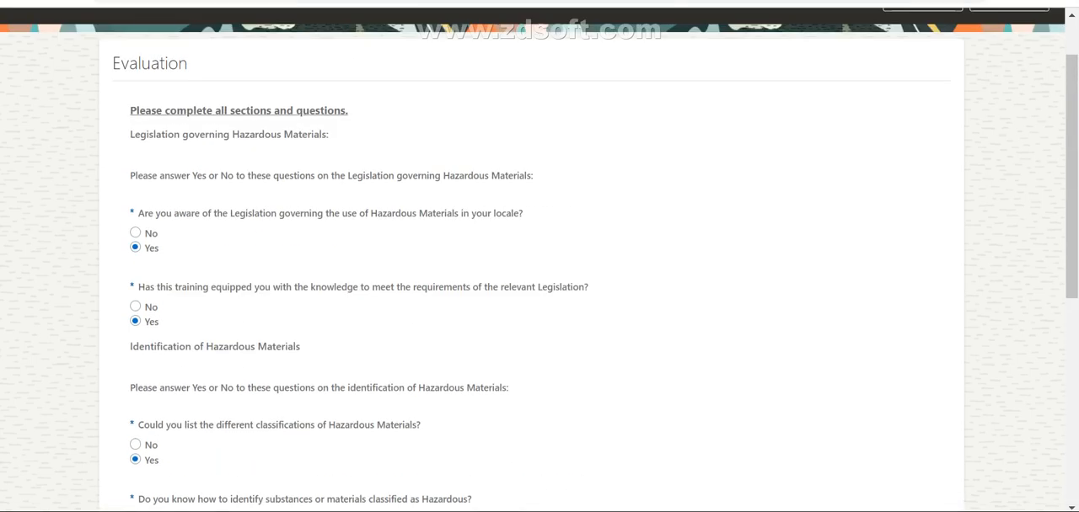
{"action": "left_click", "coordinate": [922, 68]}
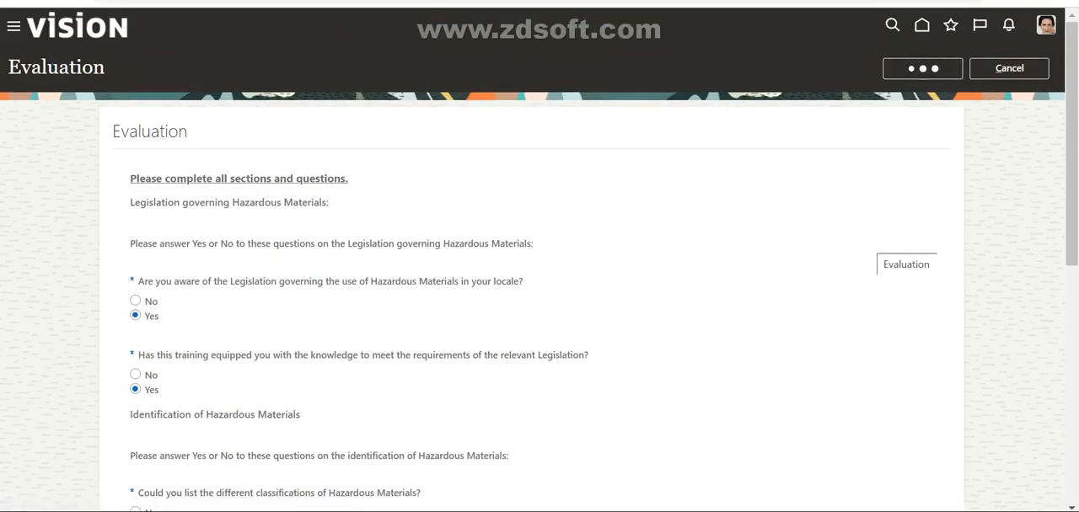
Step: Check the course's completion status, completed and total required activities, and completion date
{"action": "scroll", "coordinate": [539, 253], "scroll_direction": "down", "scroll_amount": 4}
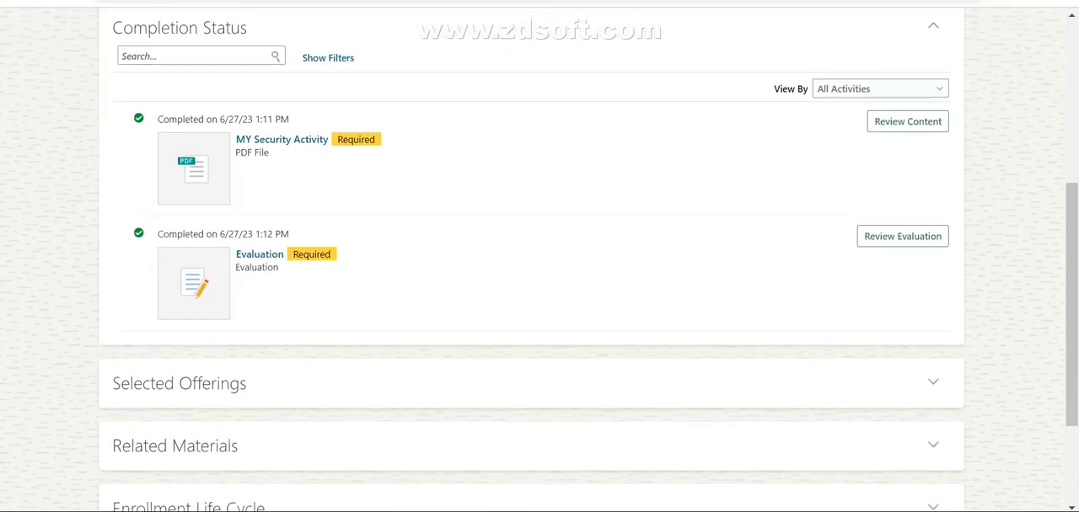
{"action": "scroll", "coordinate": [540, 253], "scroll_direction": "down", "scroll_amount": 2}
{"action": "scroll", "coordinate": [540, 253], "scroll_direction": "up", "scroll_amount": 2}
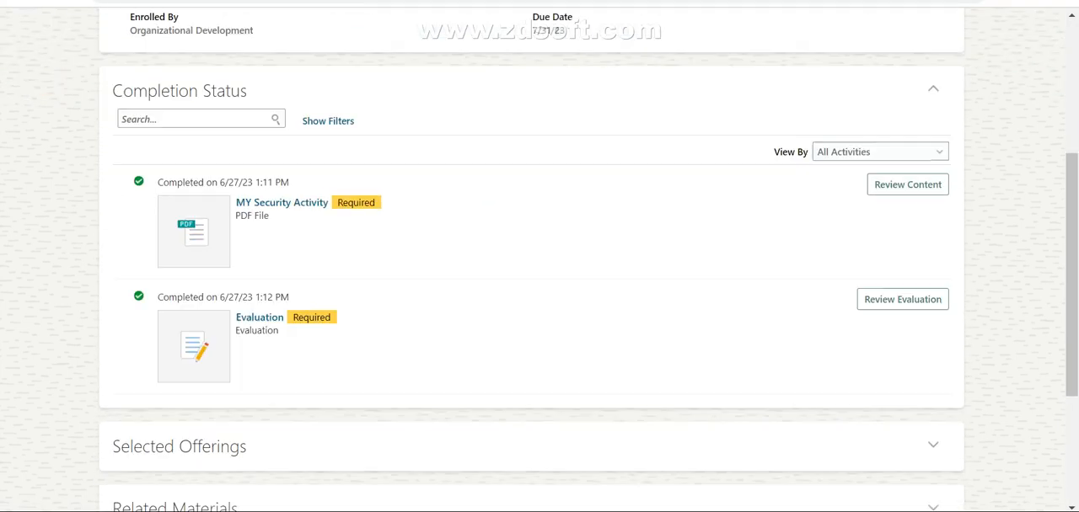
{"action": "scroll", "coordinate": [540, 253], "scroll_direction": "up", "scroll_amount": 1}
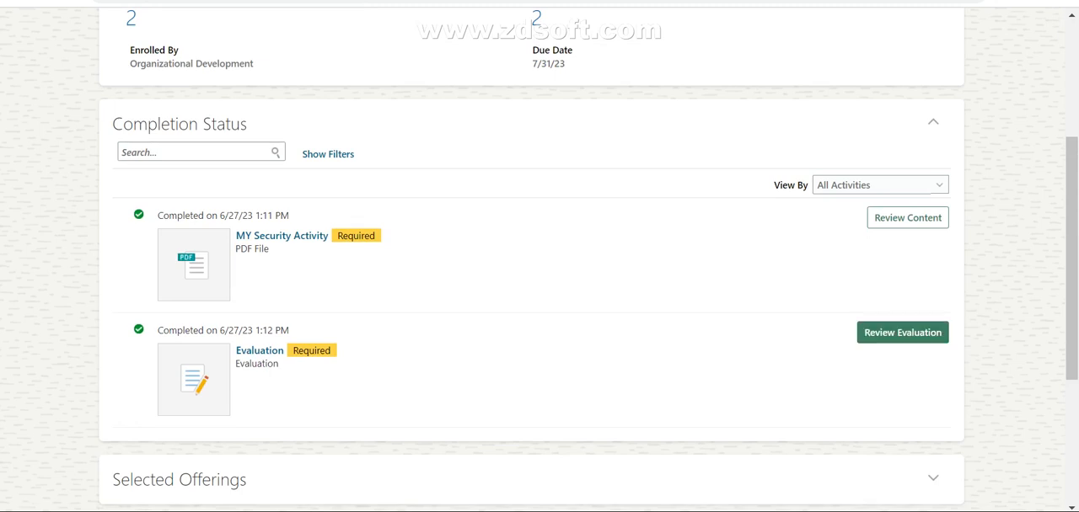
{"action": "scroll", "coordinate": [539, 253], "scroll_direction": "up", "scroll_amount": 3}
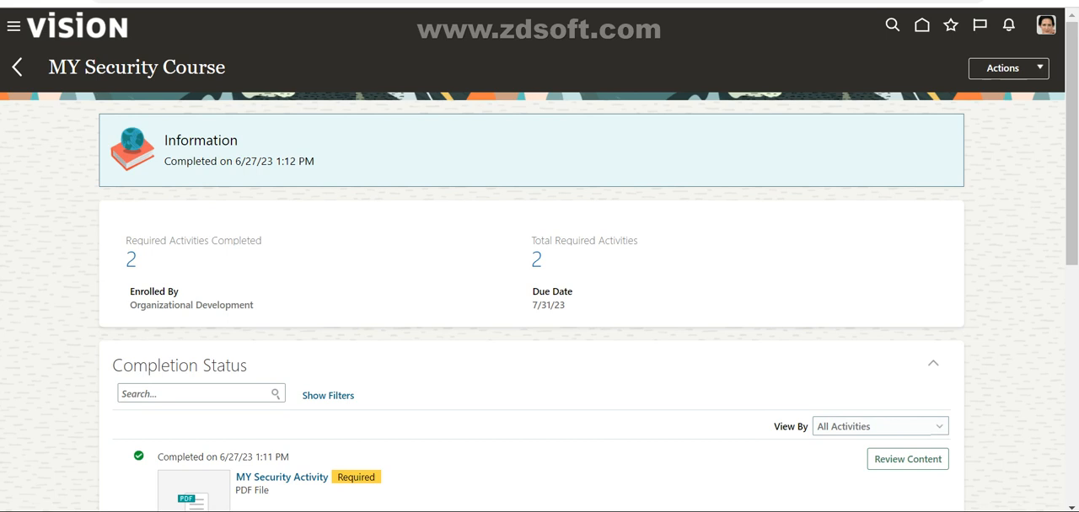
{"action": "left_click_drag", "start_coordinate": [261, 240], "coordinate": [131, 241]}
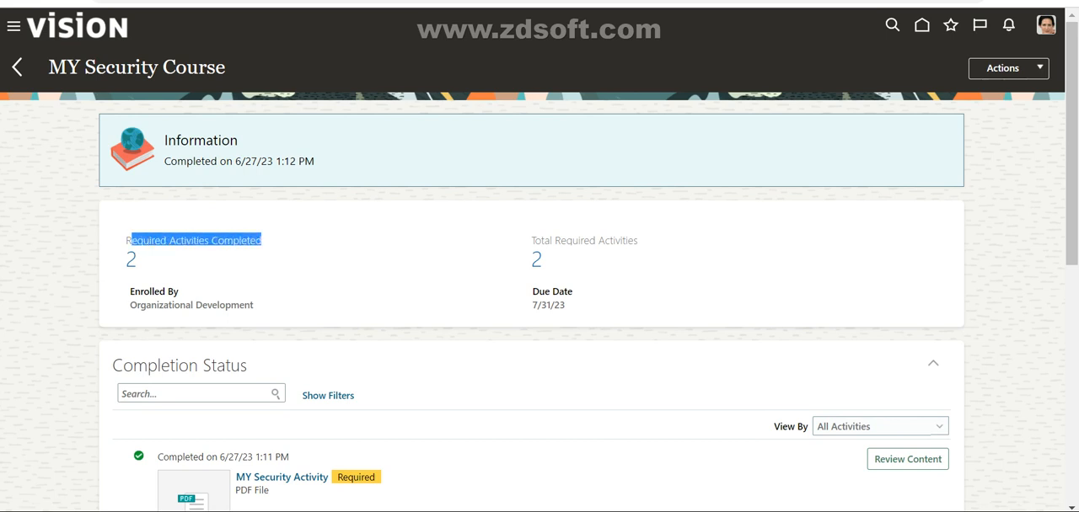
{"action": "left_click_drag", "start_coordinate": [638, 240], "coordinate": [126, 259]}
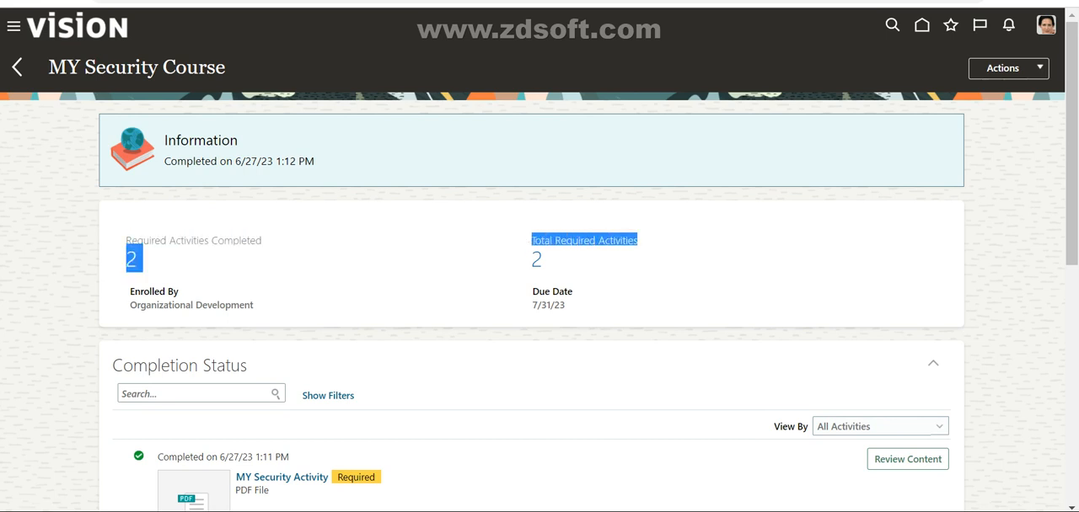
{"action": "left_click_drag", "start_coordinate": [314, 161], "coordinate": [170, 161]}
Step: Check which actions are available for the completed MY Security Course, including certificate printing, without choosing any
{"action": "left_click", "coordinate": [1003, 67]}
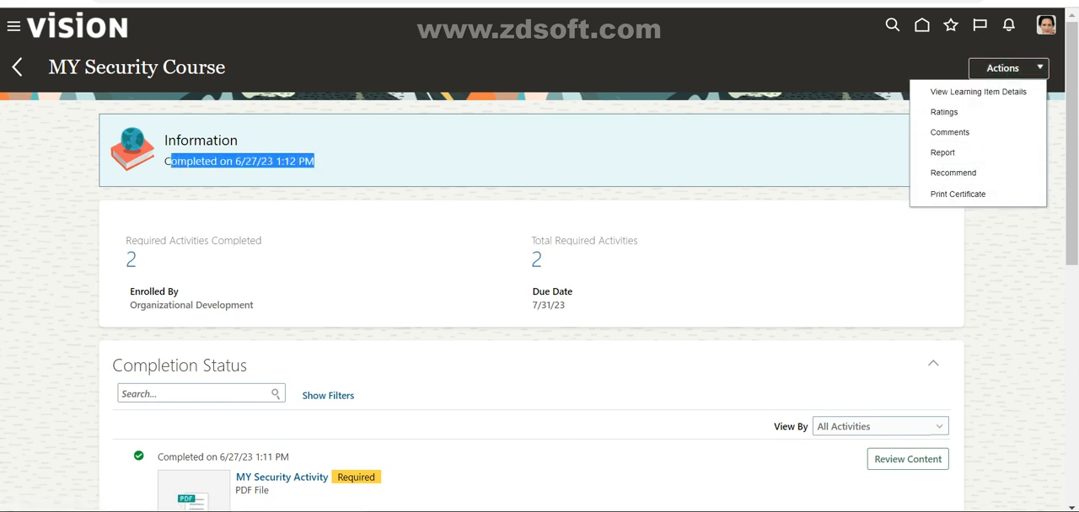
{"action": "left_click", "coordinate": [750, 252]}
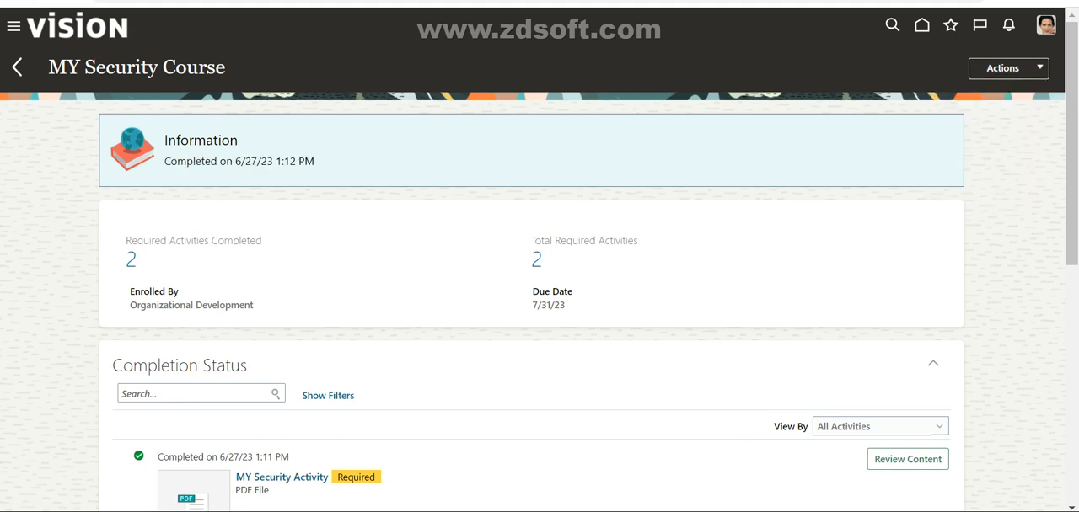
{"action": "scroll", "coordinate": [750, 253], "scroll_direction": "down", "scroll_amount": 8}
{"action": "scroll", "coordinate": [750, 253], "scroll_direction": "up", "scroll_amount": 8}
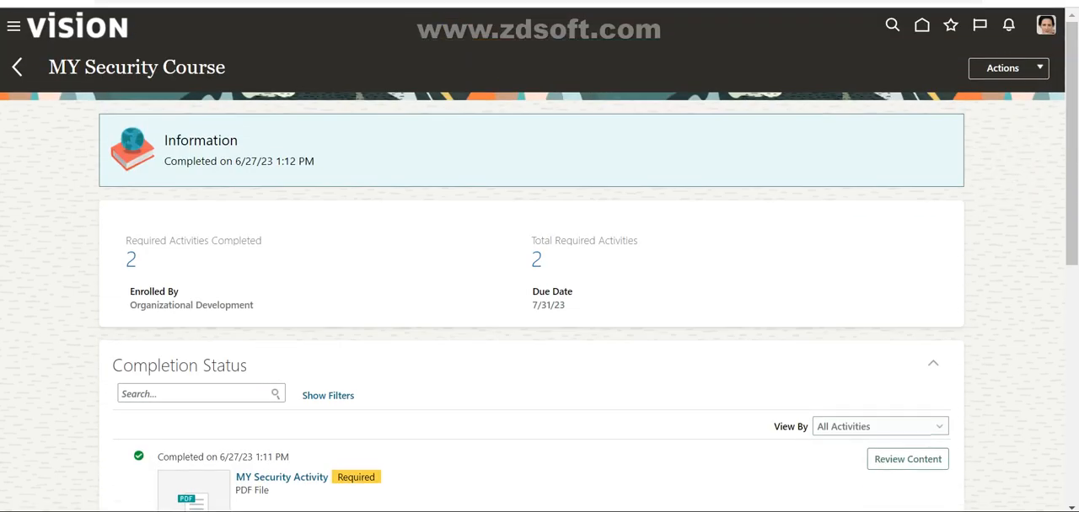